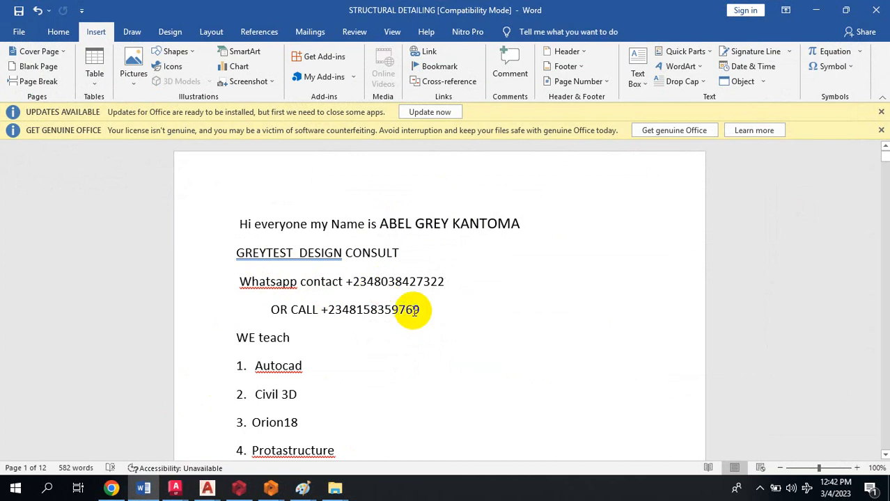
- Switch to the Engineering Utils window of ProtaDetails and review the Cover and Anchorage, Hook Length and Rebar Area Calculator pages
{"action": "mouse_move", "coordinate": [277, 488]}
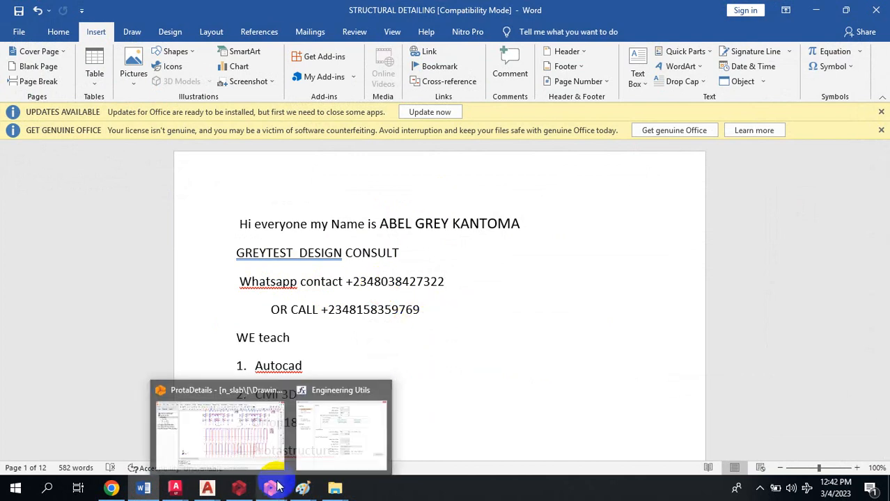
{"action": "mouse_move", "coordinate": [294, 447]}
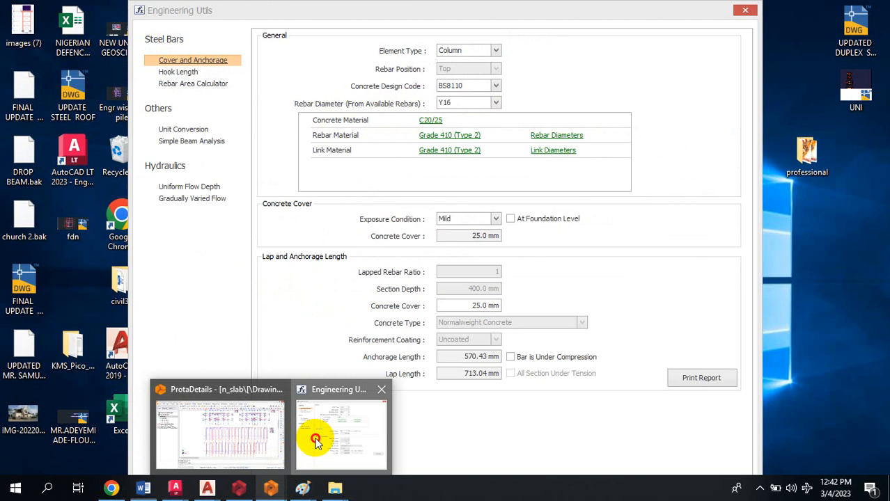
{"action": "left_click", "coordinate": [317, 435]}
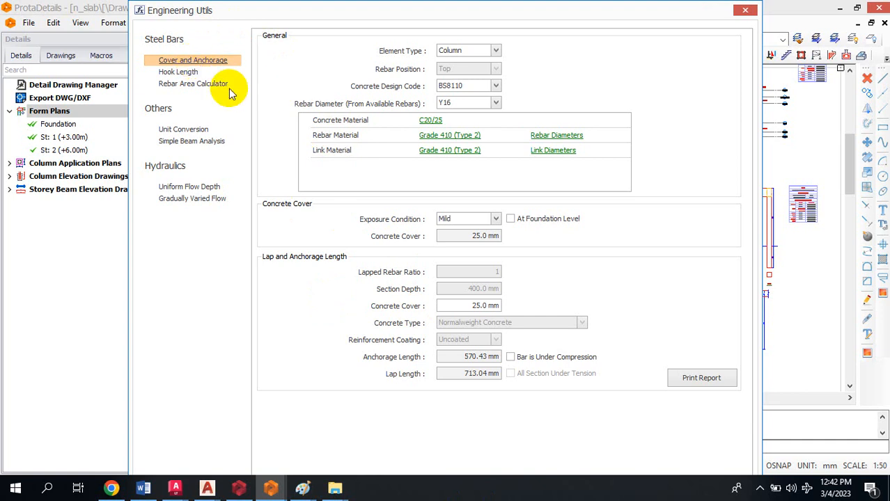
{"action": "left_click", "coordinate": [194, 73]}
{"action": "left_click", "coordinate": [201, 85]}
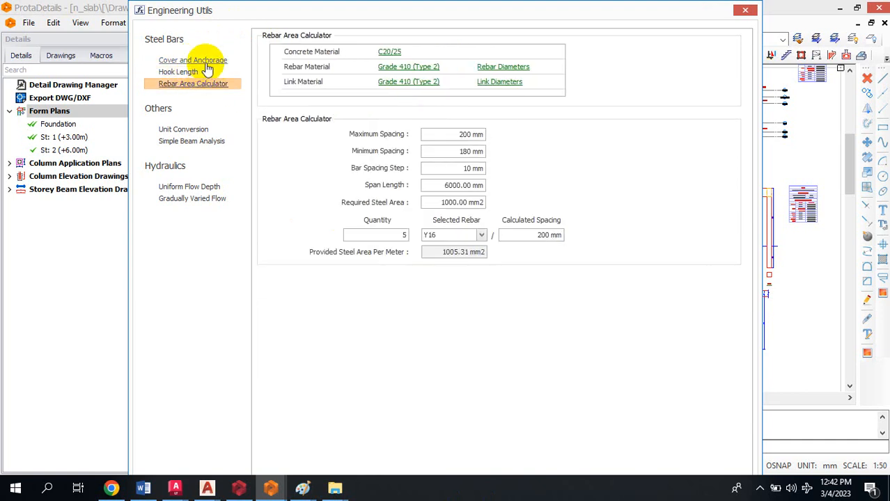
{"action": "left_click", "coordinate": [206, 63]}
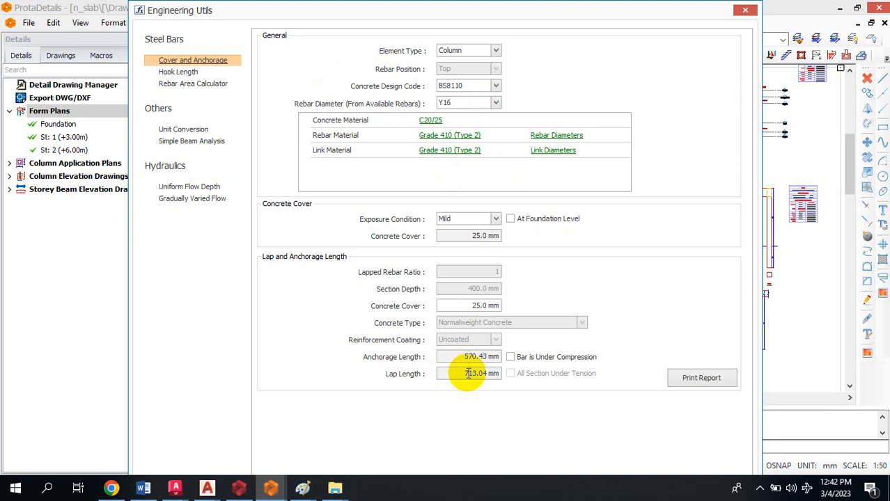
{"action": "left_click", "coordinate": [191, 74]}
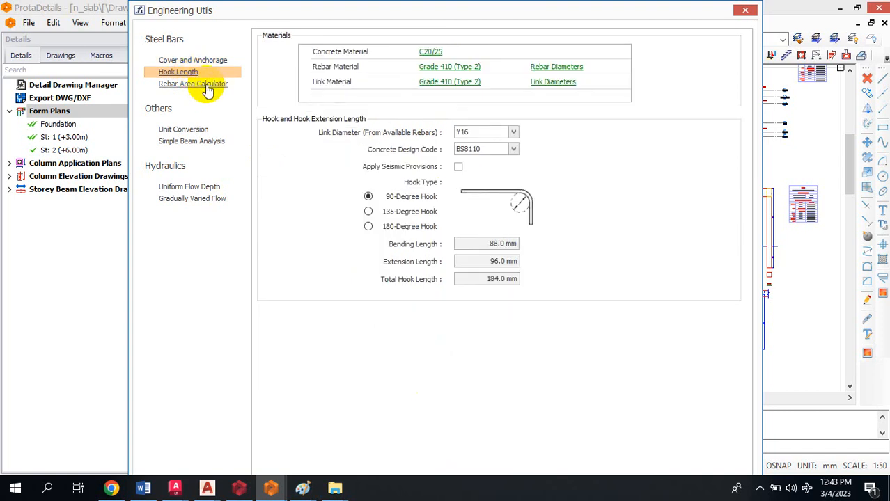
{"action": "left_click", "coordinate": [207, 85]}
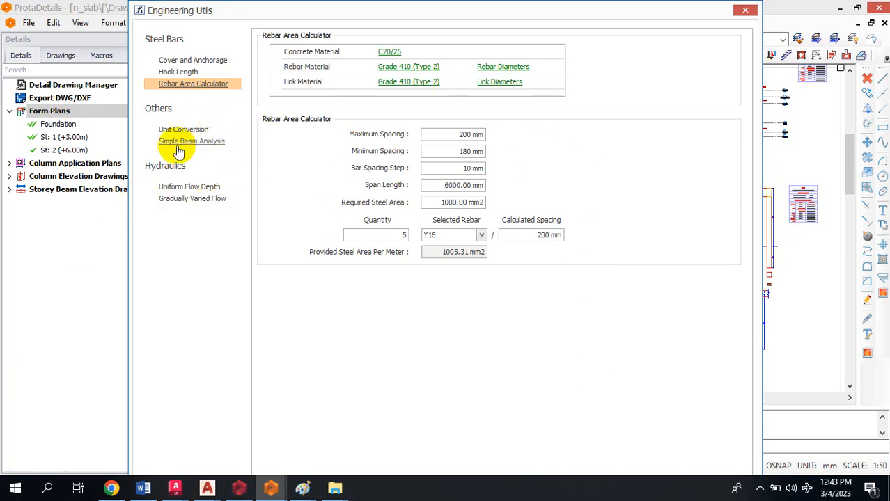
- View the Unit Conversion page and the target units available for length
{"action": "left_click", "coordinate": [197, 129]}
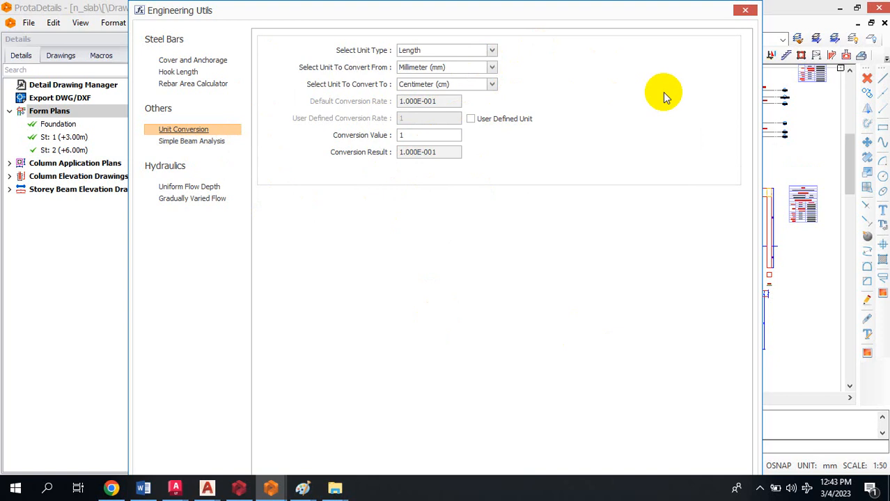
{"action": "left_click", "coordinate": [491, 86]}
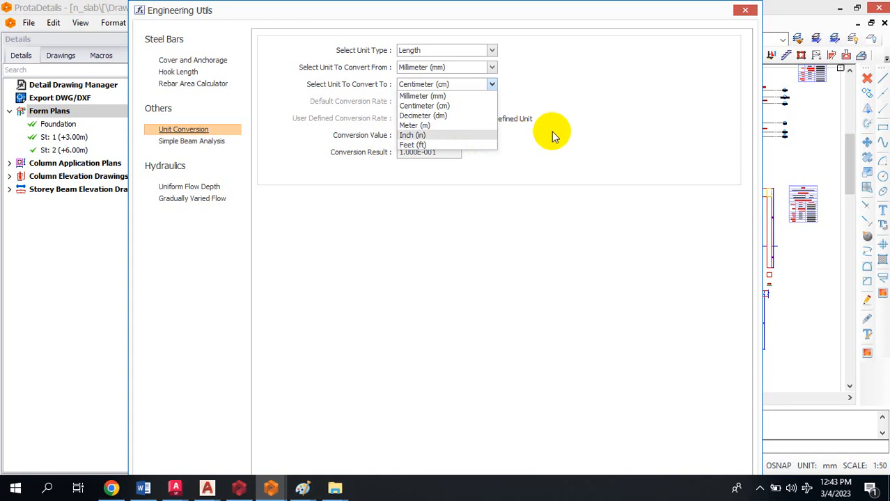
{"action": "left_click", "coordinate": [539, 78]}
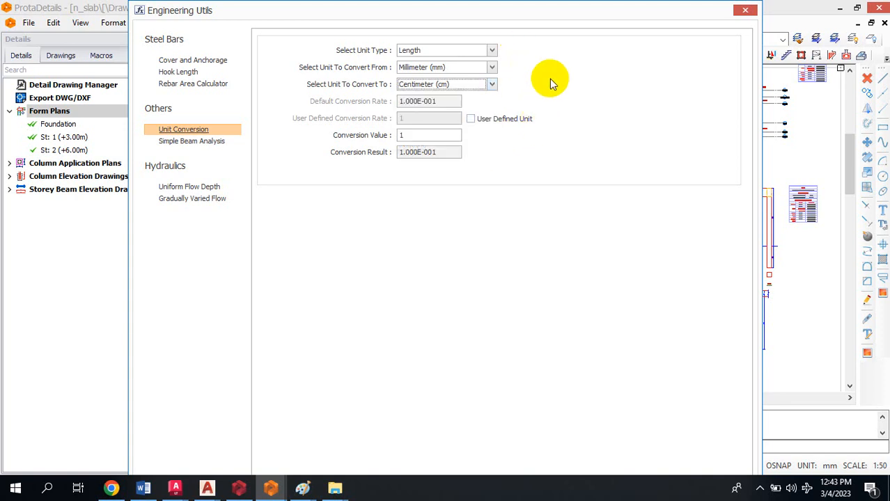
- In Simple Beam Analysis, compare the cantilever, fixed at both ends, and fixed-and-supported conditions, returning the support condition to Simple Beam
{"action": "left_click", "coordinate": [207, 144]}
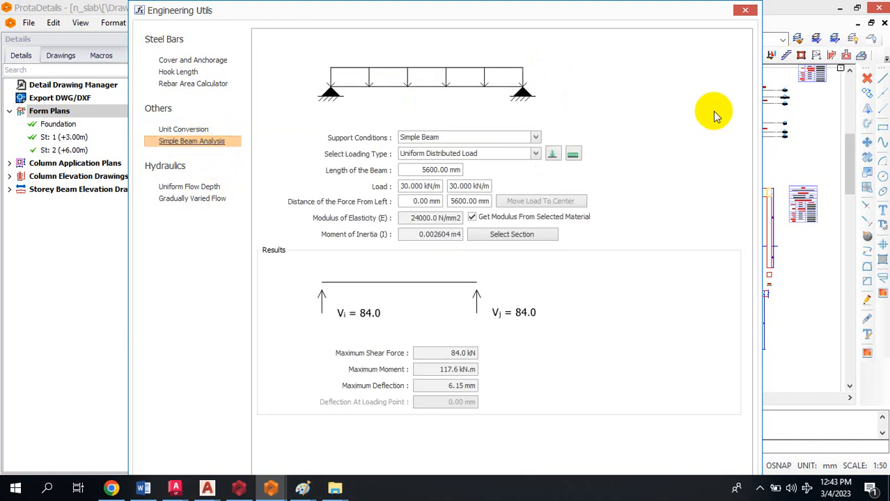
{"action": "left_click", "coordinate": [535, 138]}
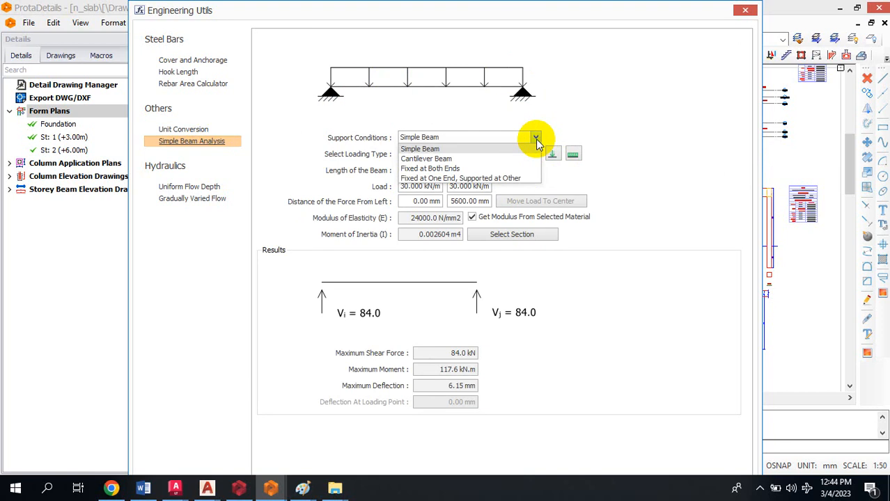
{"action": "left_click", "coordinate": [535, 138]}
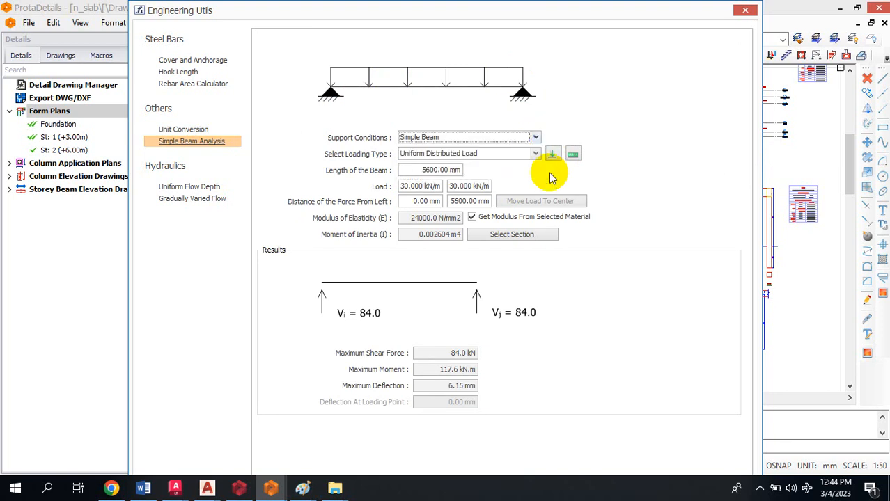
{"action": "left_click", "coordinate": [534, 138]}
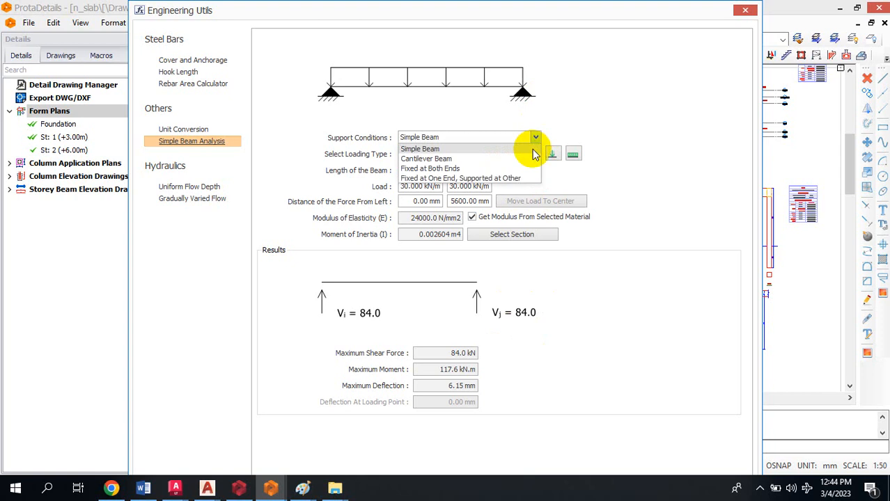
{"action": "left_click", "coordinate": [480, 159]}
{"action": "left_click", "coordinate": [537, 136]}
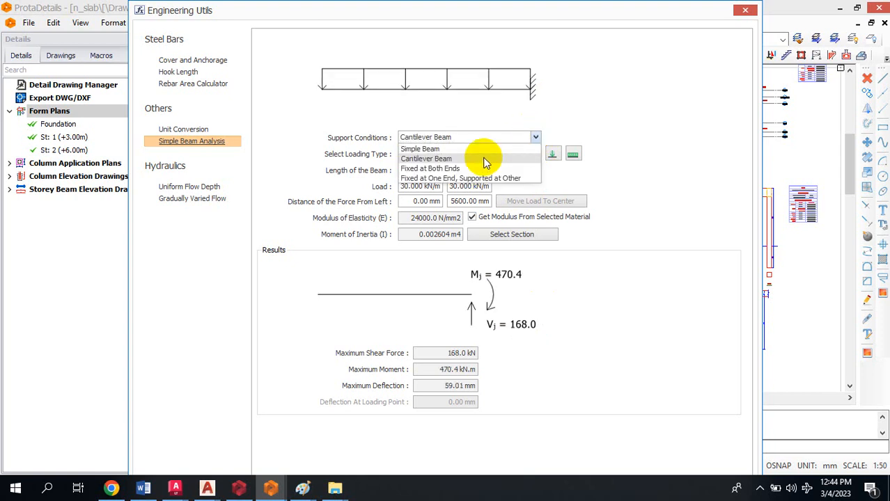
{"action": "left_click", "coordinate": [460, 168]}
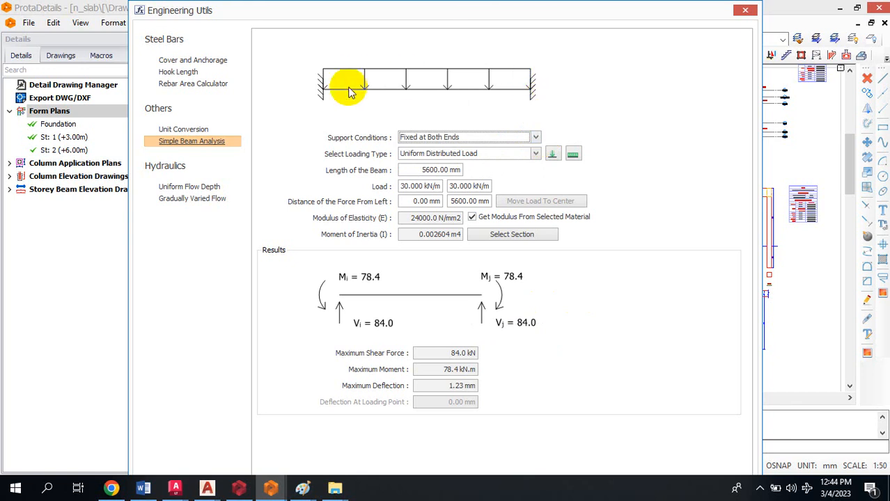
{"action": "left_click", "coordinate": [536, 137]}
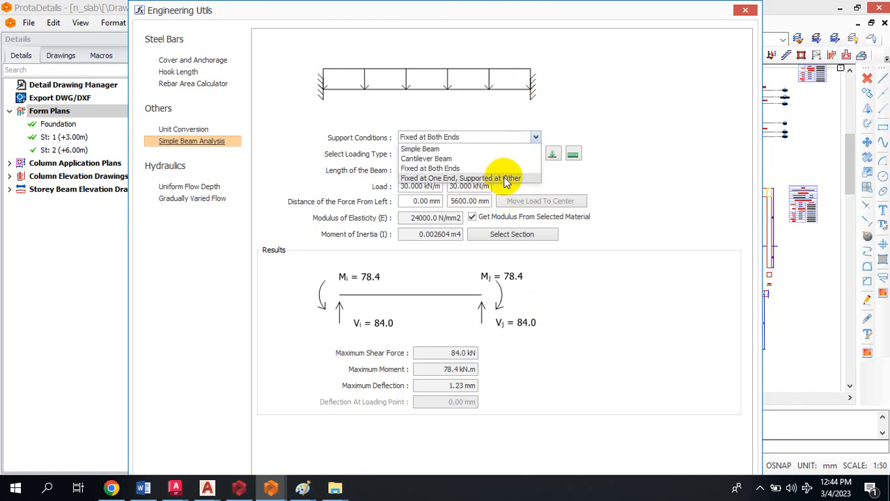
{"action": "left_click", "coordinate": [506, 179]}
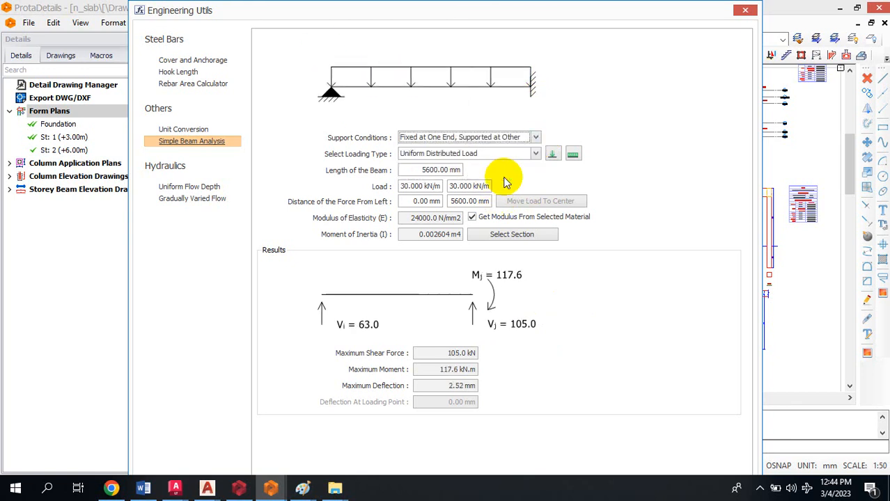
{"action": "left_click", "coordinate": [536, 138]}
{"action": "left_click", "coordinate": [449, 146]}
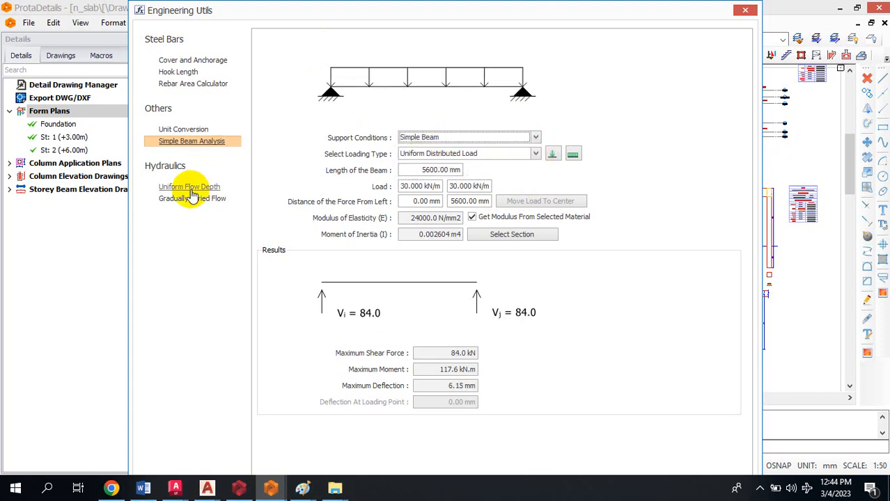
- Examine the Uniform Flow Depth page, including its section types, calculation types, flow depth, Manning roughness and channel bed slope inputs
{"action": "left_click", "coordinate": [190, 187]}
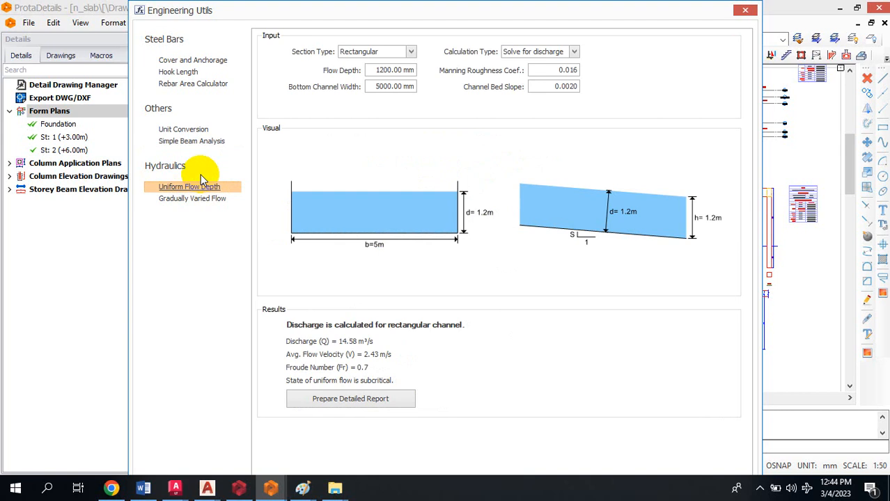
{"action": "left_click", "coordinate": [410, 53]}
{"action": "left_click", "coordinate": [408, 53]}
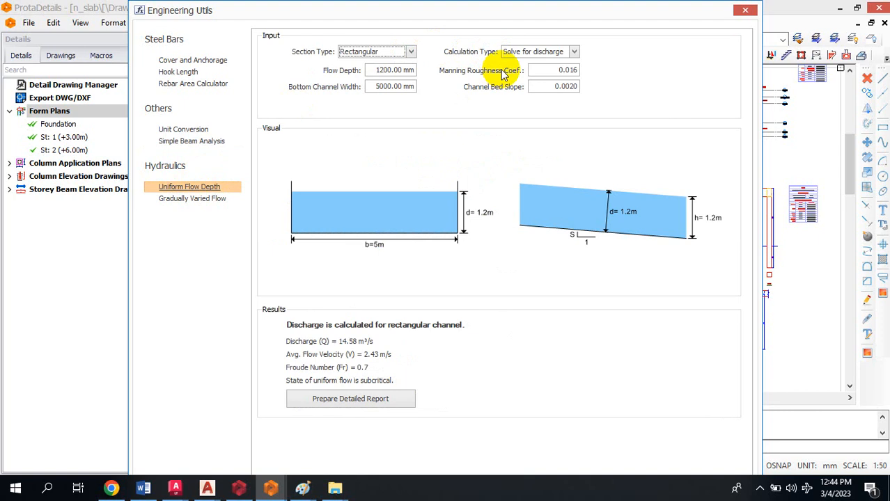
{"action": "left_click", "coordinate": [573, 53]}
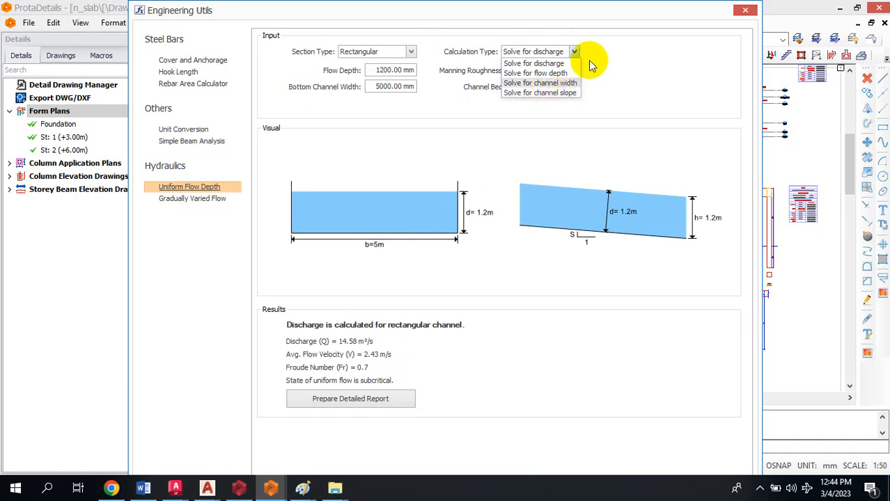
{"action": "left_click", "coordinate": [570, 53]}
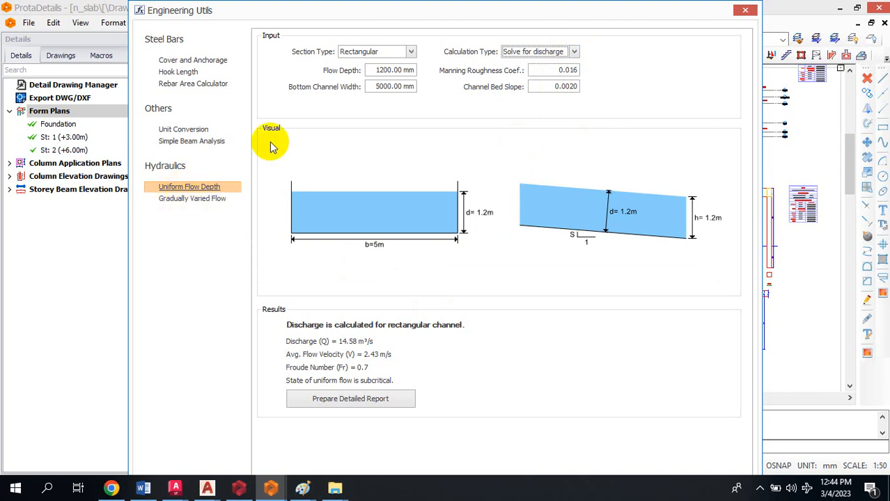
{"action": "left_click", "coordinate": [394, 69]}
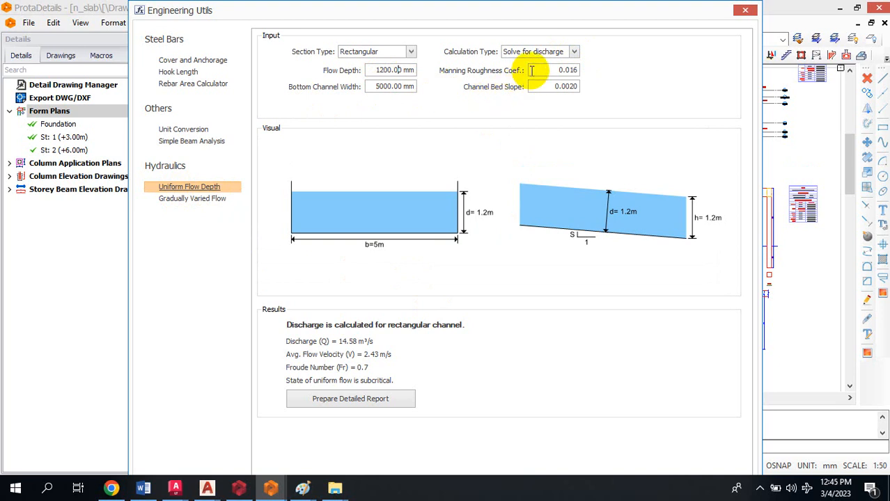
{"action": "left_click", "coordinate": [568, 70]}
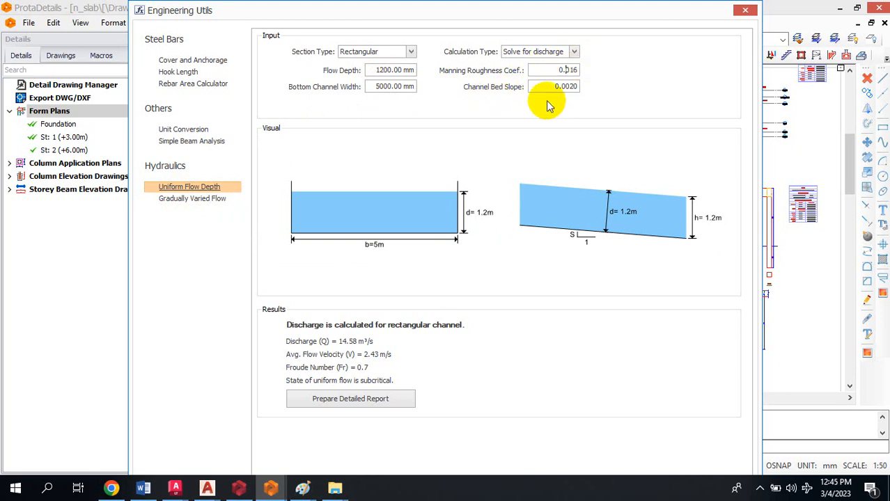
{"action": "left_click", "coordinate": [541, 84]}
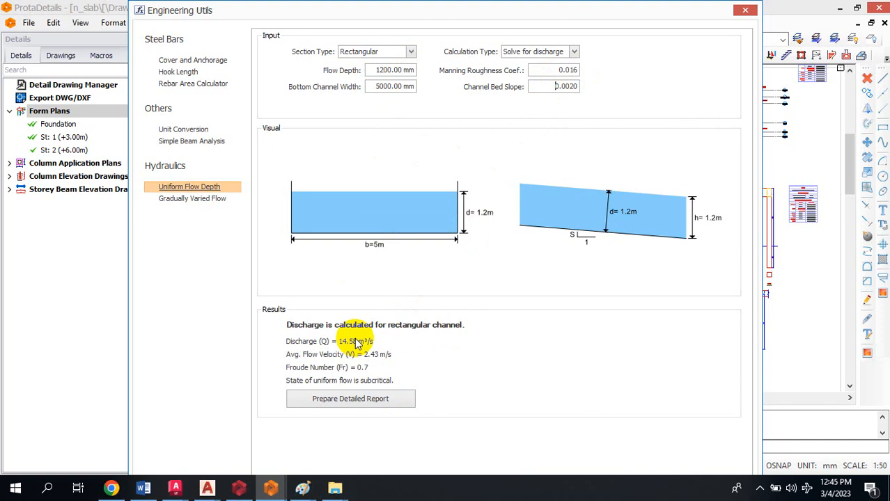
- Preview the rectangular channel's Solve for flow depth calculation, restore Solve for discharge, and close Engineering Utils
{"action": "left_click", "coordinate": [573, 51]}
{"action": "left_click", "coordinate": [568, 72]}
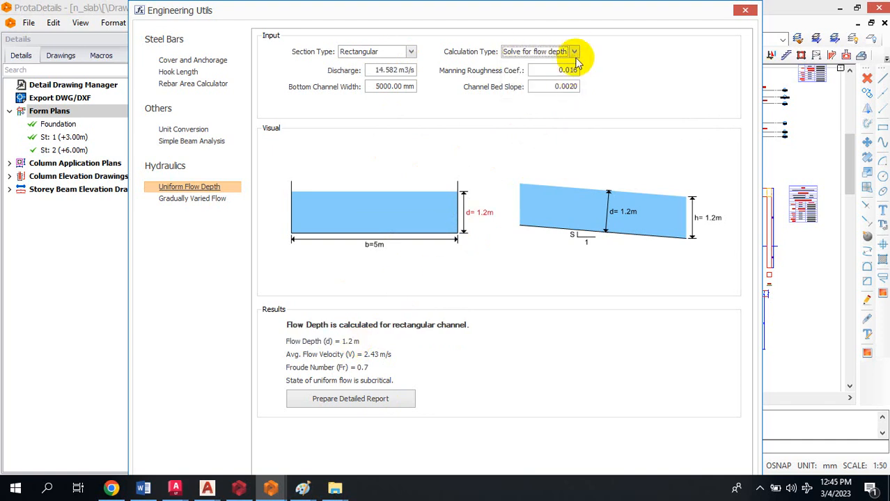
{"action": "left_click", "coordinate": [576, 51]}
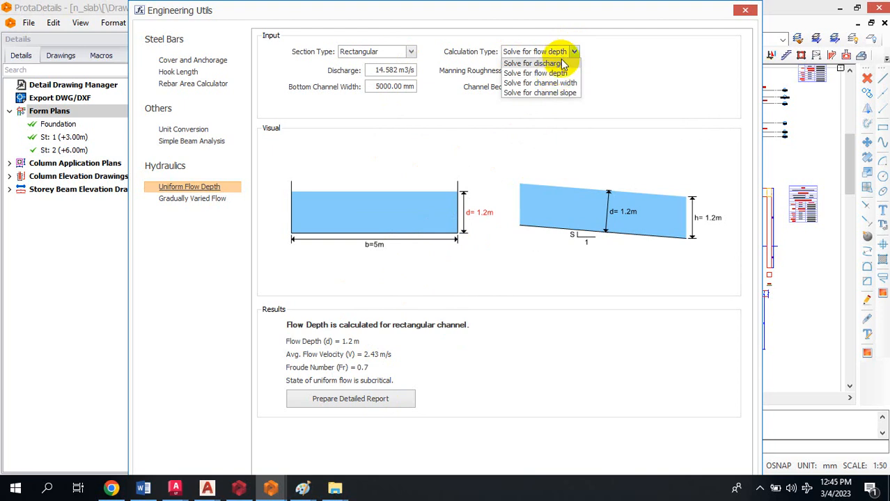
{"action": "left_click", "coordinate": [550, 64]}
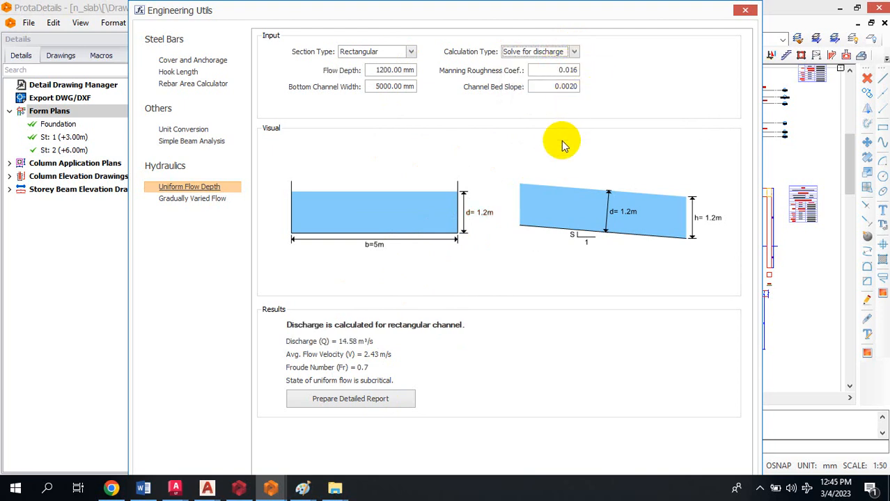
{"action": "left_click", "coordinate": [745, 10]}
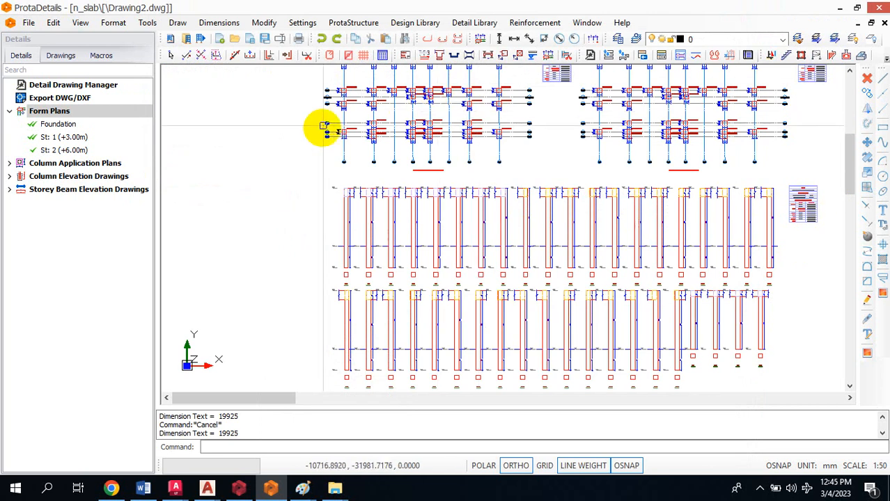
- Open the Engineering Utilities on the Cover and Anchorage page for steel bars
{"action": "scroll", "coordinate": [300, 167], "scroll_direction": "down", "scroll_amount": 10}
{"action": "scroll", "coordinate": [787, 150], "scroll_direction": "up", "scroll_amount": 3}
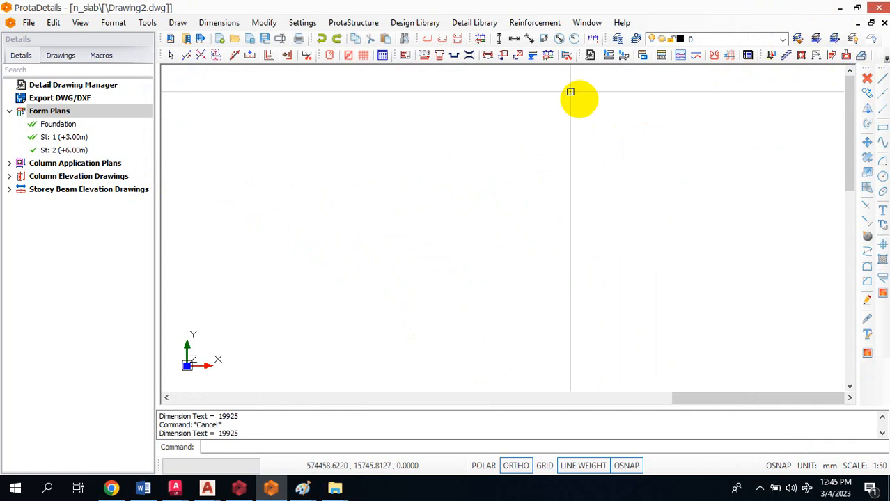
{"action": "left_click", "coordinate": [885, 64]}
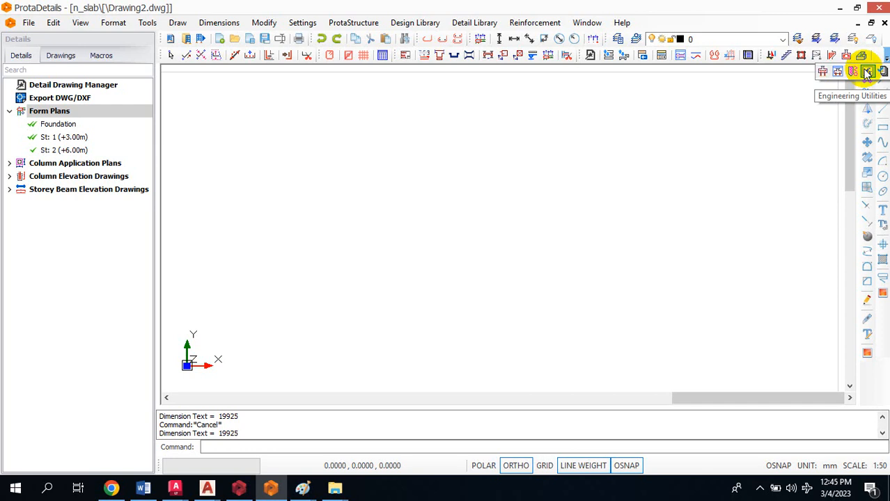
{"action": "left_click", "coordinate": [867, 73]}
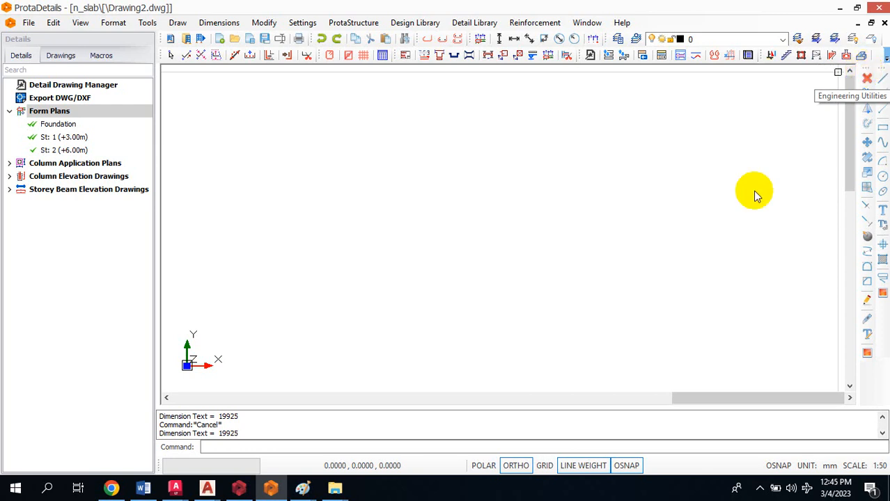
{"action": "left_click", "coordinate": [166, 64]}
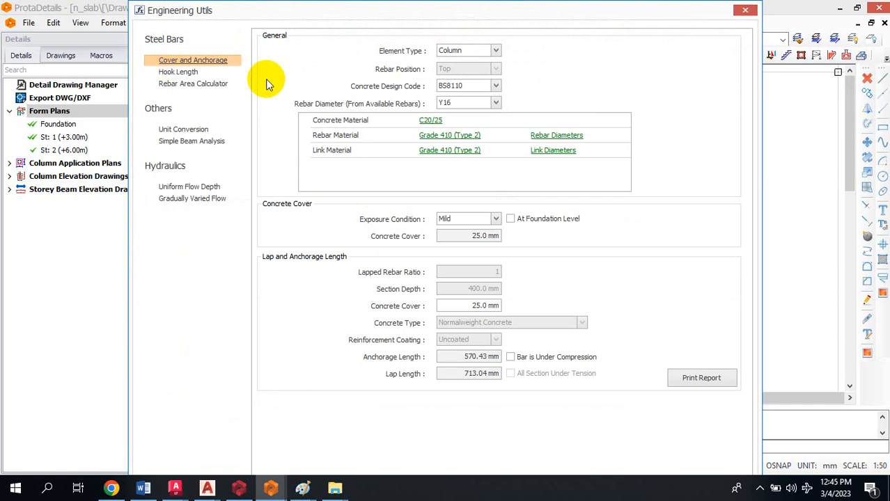
- Set the element type to Beam and review the Grade 410 (Type 2) rebar diameter table
{"action": "left_click", "coordinate": [496, 50]}
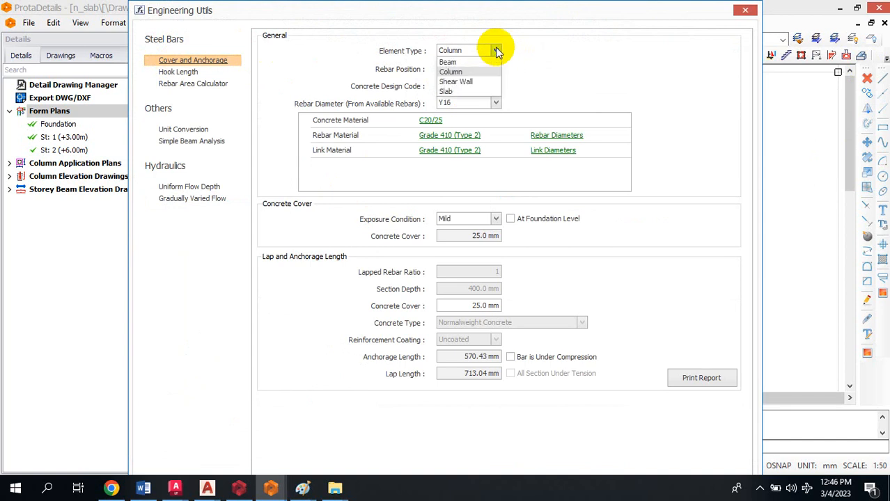
{"action": "left_click", "coordinate": [496, 50]}
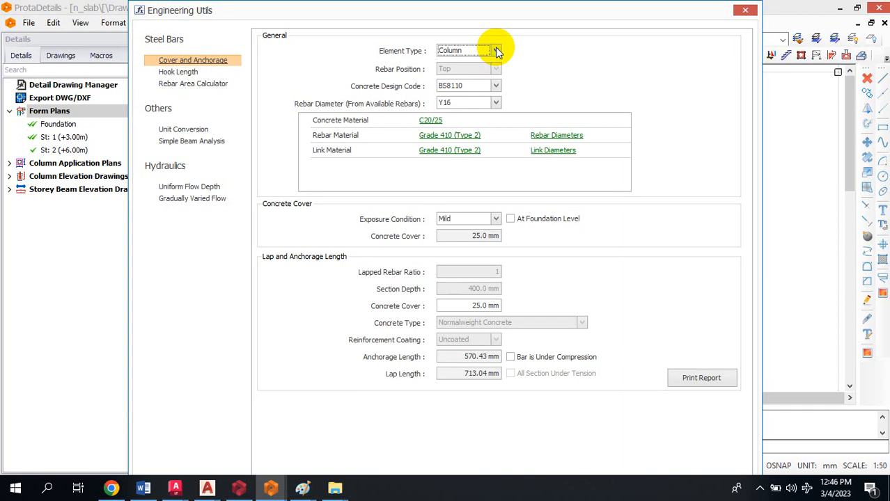
{"action": "left_click", "coordinate": [494, 50]}
{"action": "left_click", "coordinate": [456, 62]}
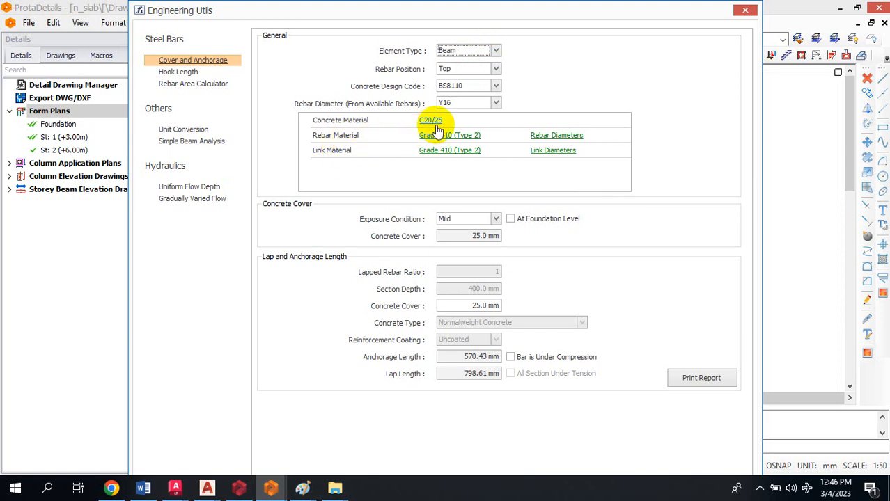
{"action": "left_click", "coordinate": [576, 136]}
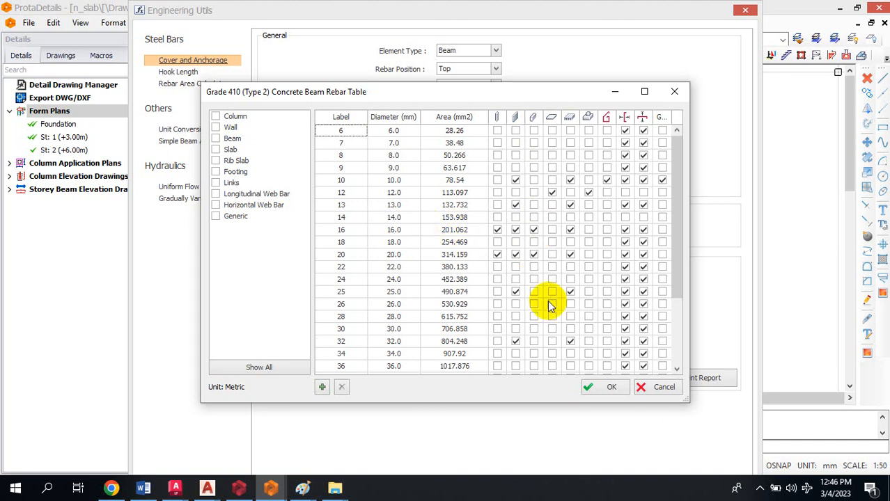
{"action": "left_click", "coordinate": [588, 386]}
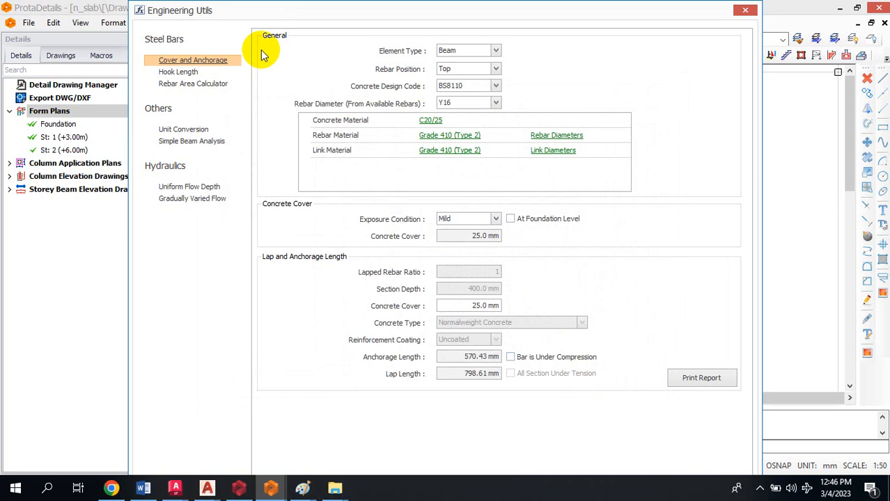
- Review the available rebar positions and concrete design codes for the beam, keeping Top and BS8110 selected
{"action": "left_click", "coordinate": [494, 70]}
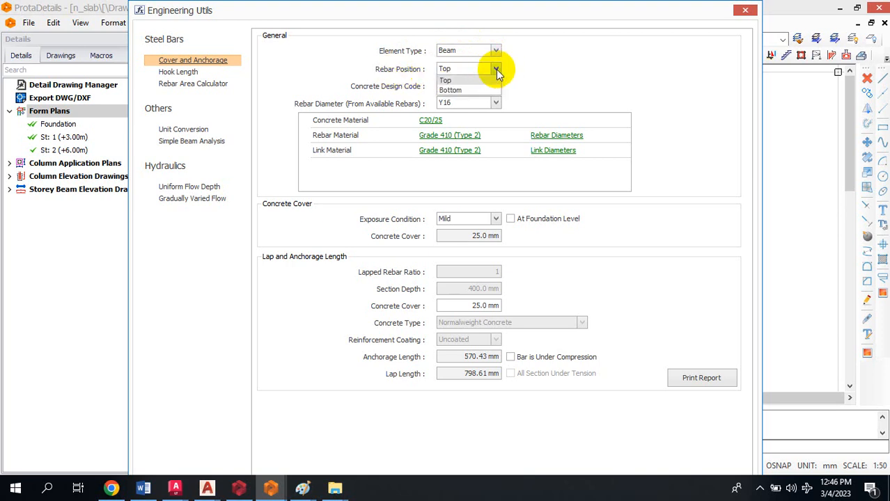
{"action": "left_click", "coordinate": [494, 76]}
{"action": "left_click", "coordinate": [494, 69]}
{"action": "left_click", "coordinate": [496, 71]}
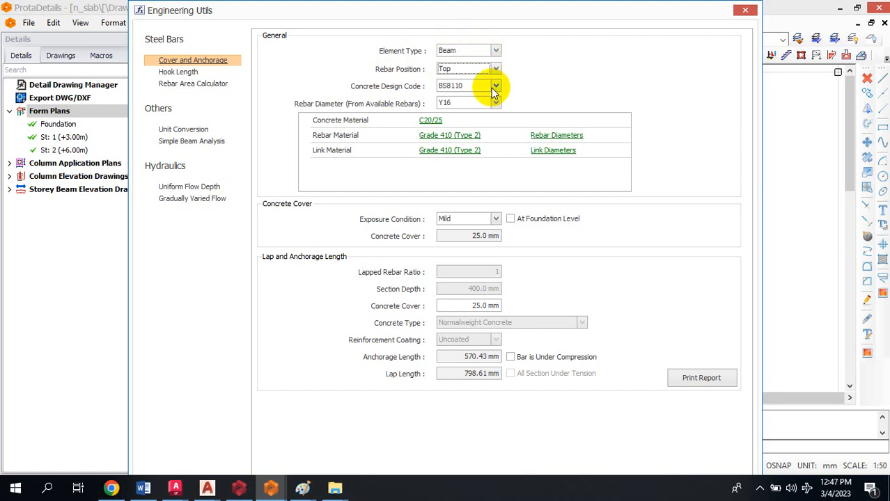
{"action": "left_click", "coordinate": [496, 85]}
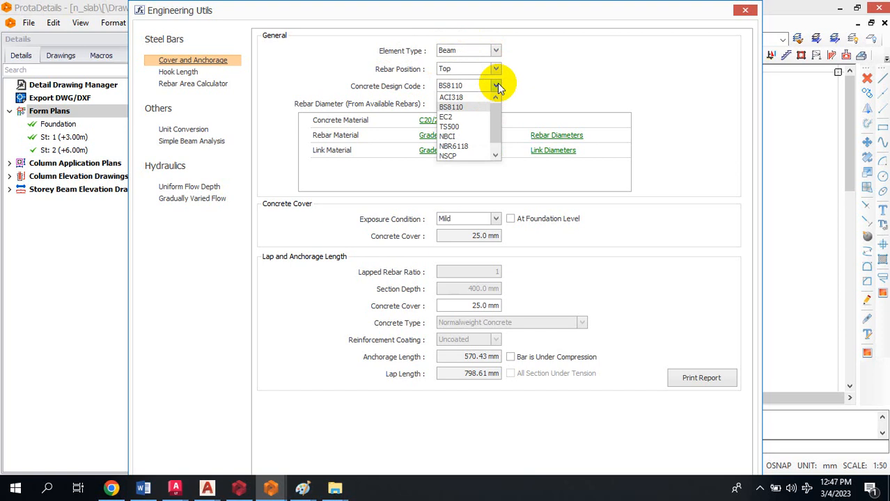
{"action": "left_click", "coordinate": [497, 85]}
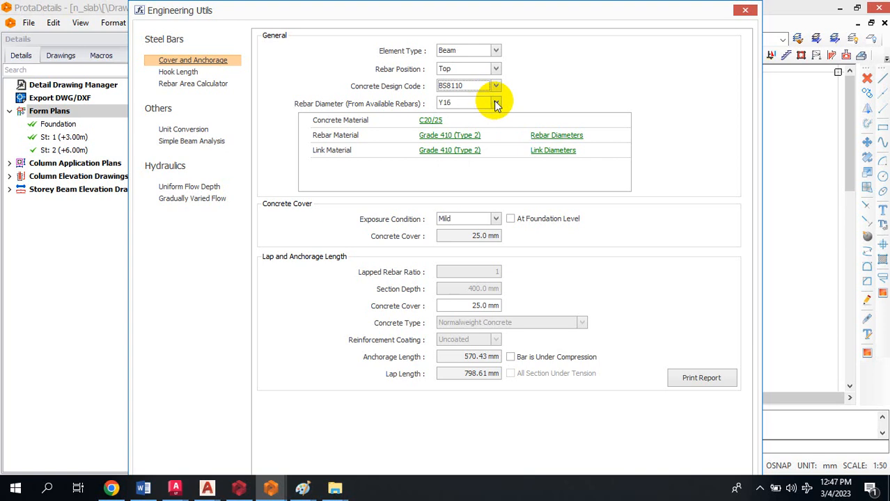
- Set the beam's rebar diameter to Y20 and check the concrete cover used for lap and anchorage length
{"action": "left_click", "coordinate": [496, 103]}
{"action": "left_click", "coordinate": [449, 114]}
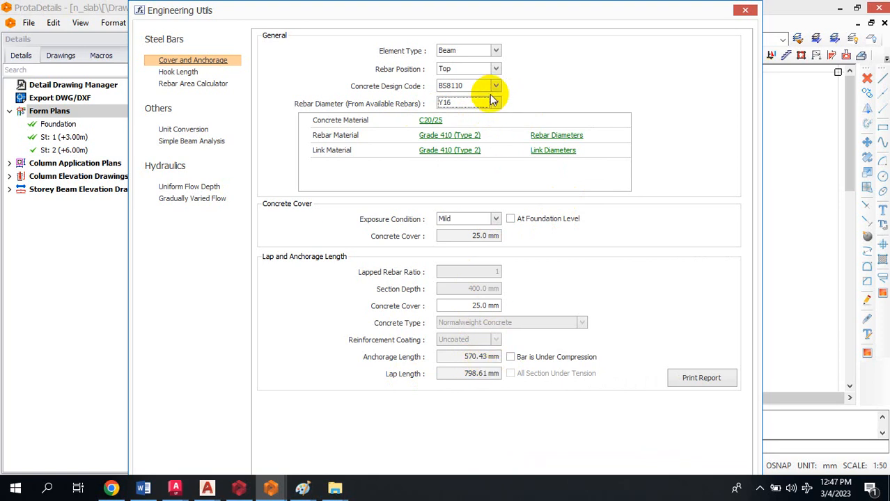
{"action": "left_click", "coordinate": [493, 103]}
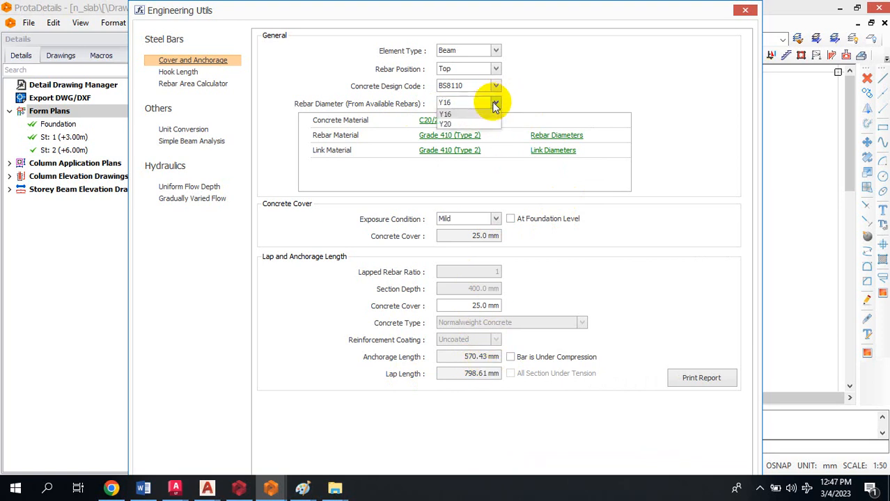
{"action": "left_click", "coordinate": [451, 123]}
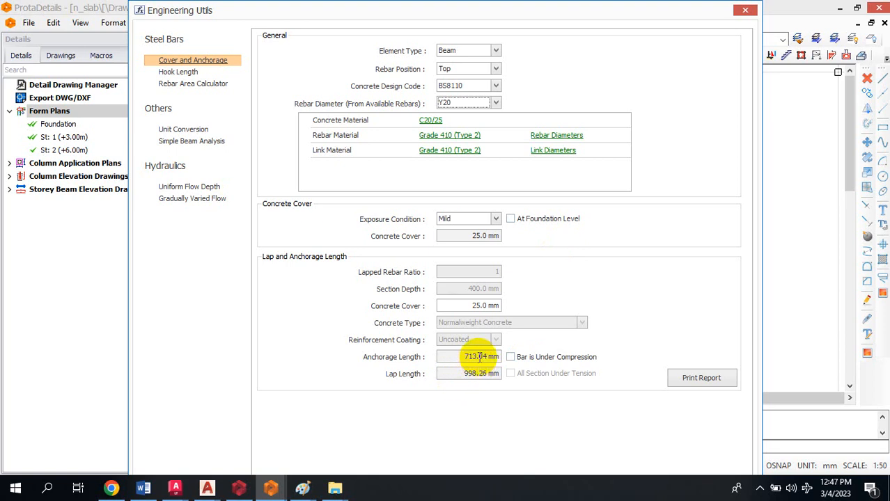
{"action": "double_click", "coordinate": [480, 306]}
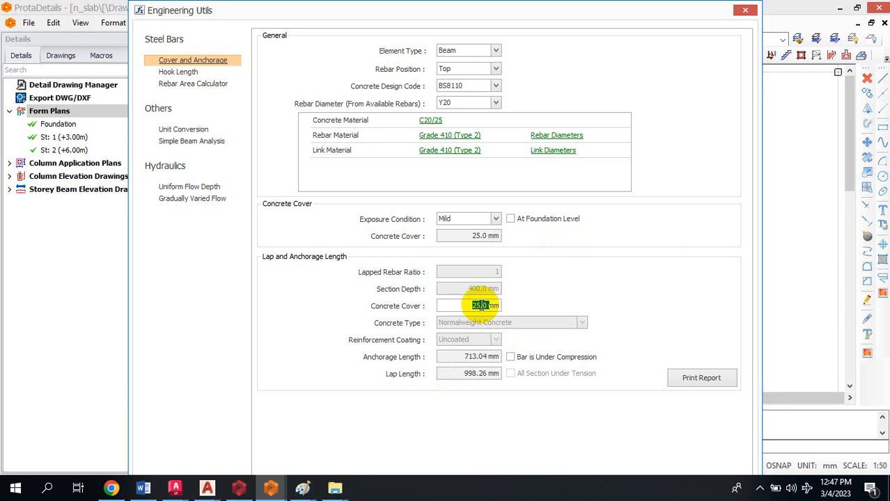
{"action": "left_click", "coordinate": [478, 307]}
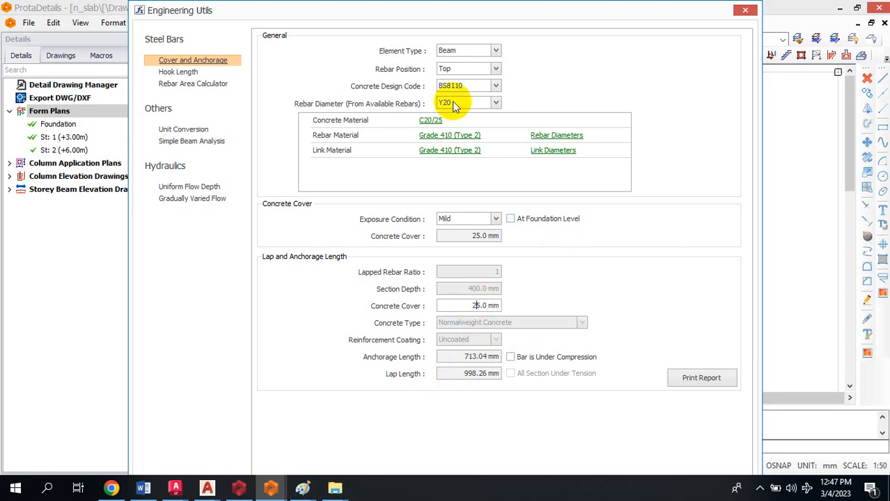
- Compare the anchorage and lap lengths for the Column, Slab and Beam element types using Y20 bars
{"action": "left_click", "coordinate": [495, 53]}
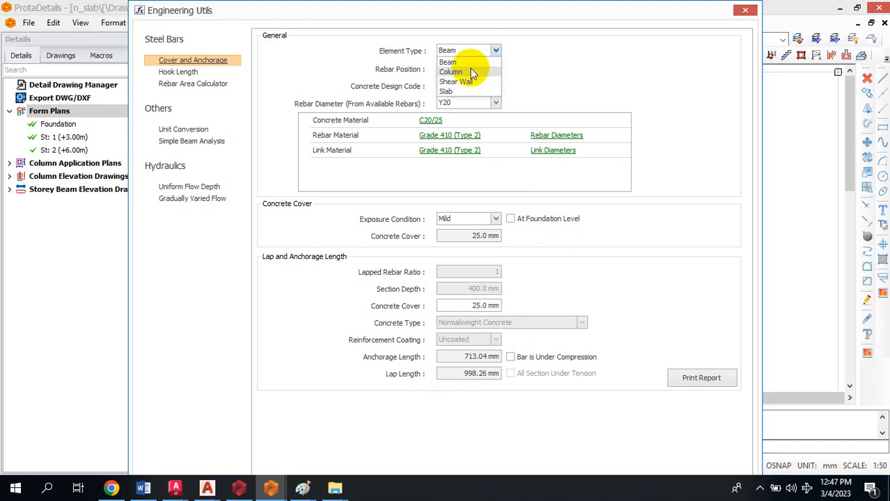
{"action": "left_click", "coordinate": [471, 71]}
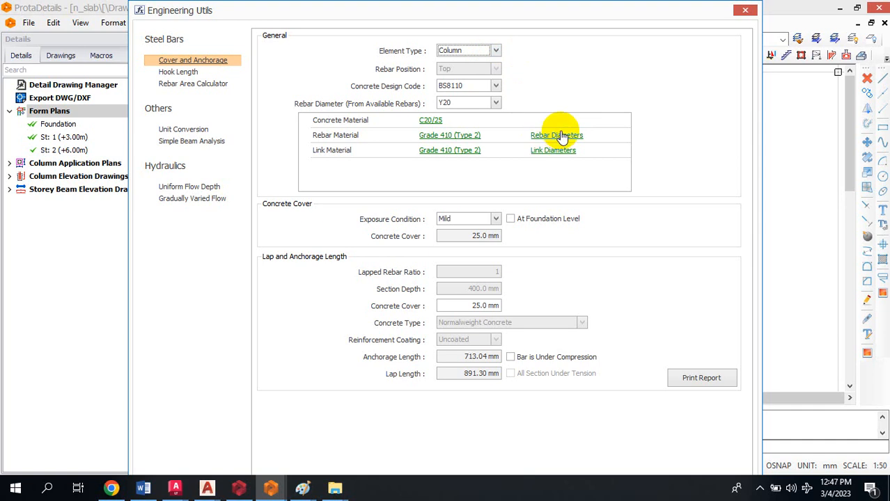
{"action": "left_click", "coordinate": [494, 52]}
{"action": "left_click", "coordinate": [459, 93]}
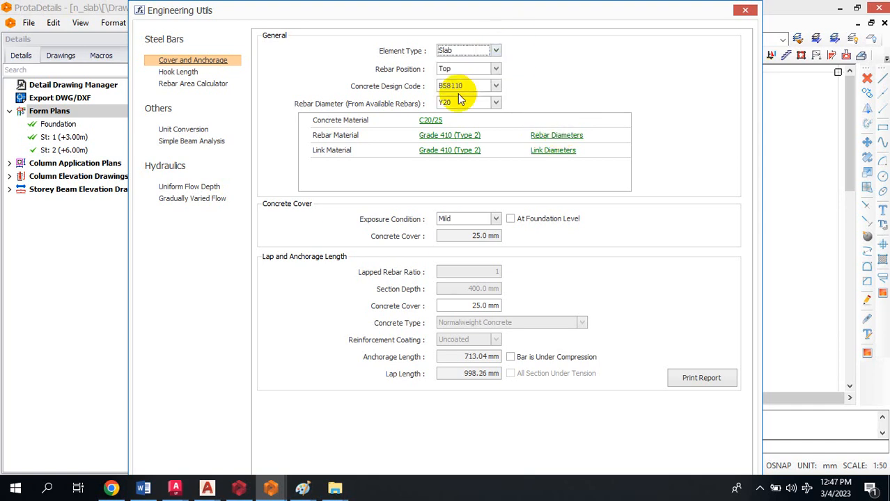
{"action": "left_click", "coordinate": [495, 52]}
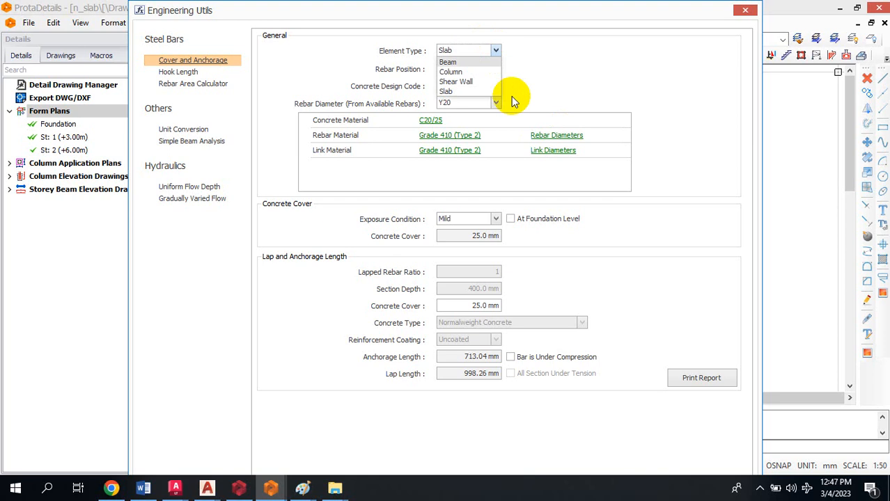
{"action": "left_click", "coordinate": [468, 73]}
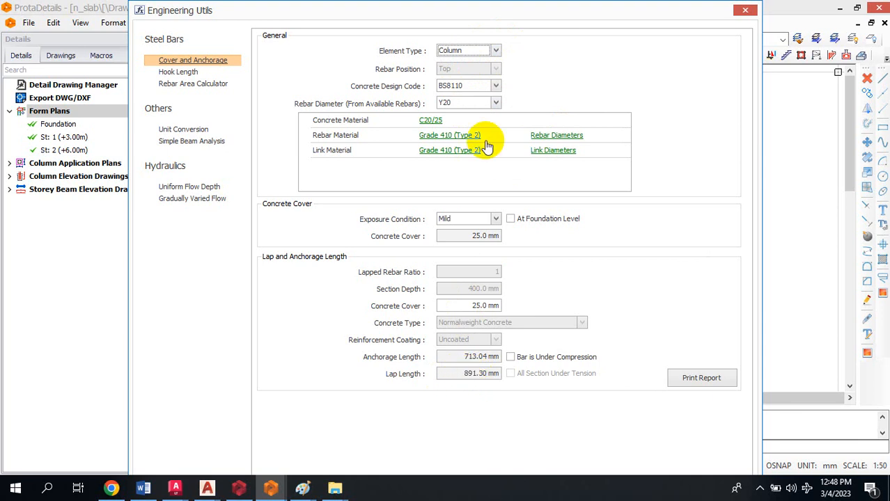
{"action": "left_click", "coordinate": [495, 50]}
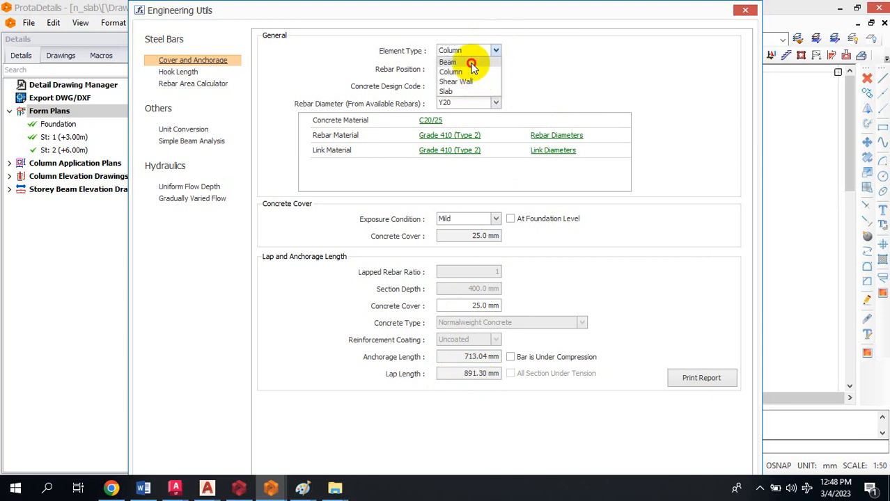
{"action": "left_click", "coordinate": [471, 63]}
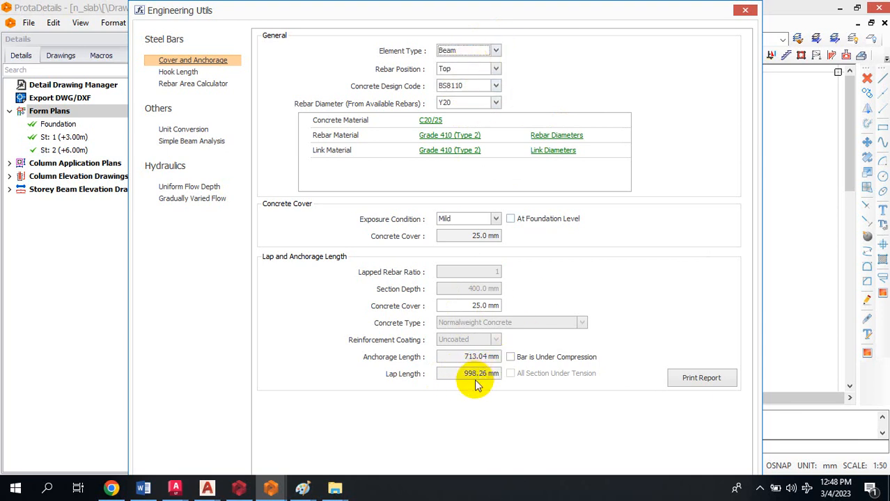
- Recheck the lap length for Column, and set the element type to Slab
{"action": "left_click", "coordinate": [493, 53]}
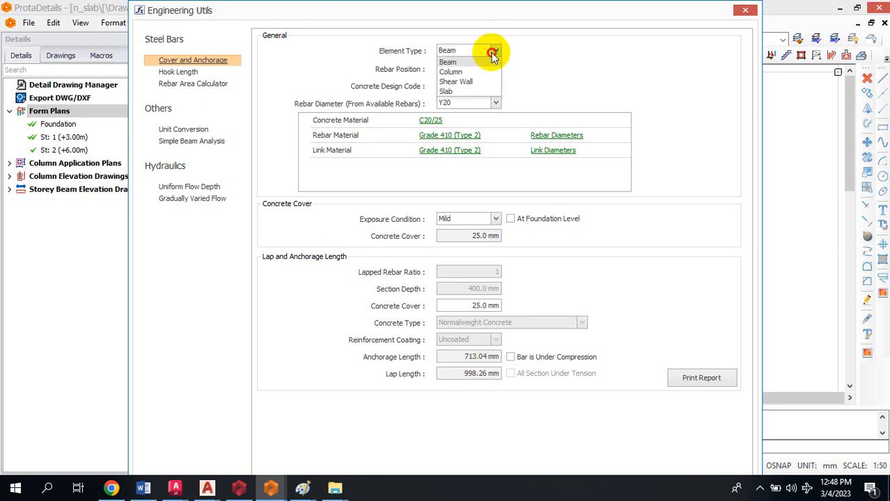
{"action": "left_click", "coordinate": [461, 72]}
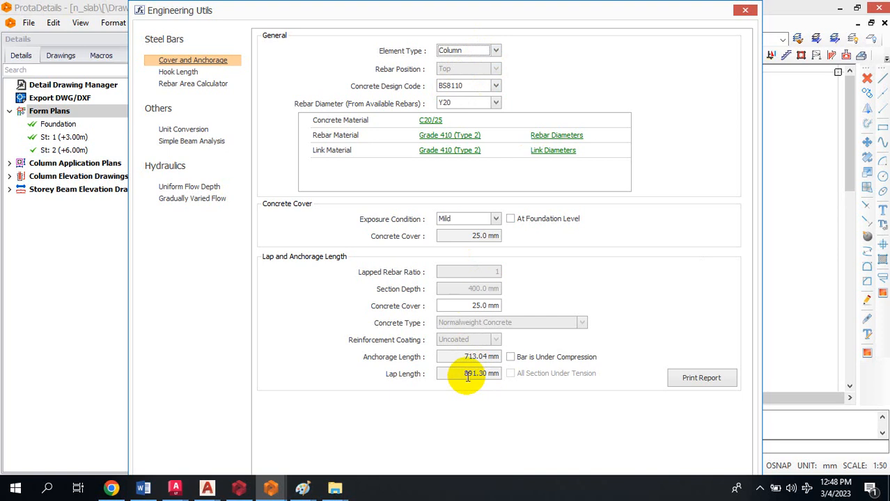
{"action": "left_click", "coordinate": [495, 51]}
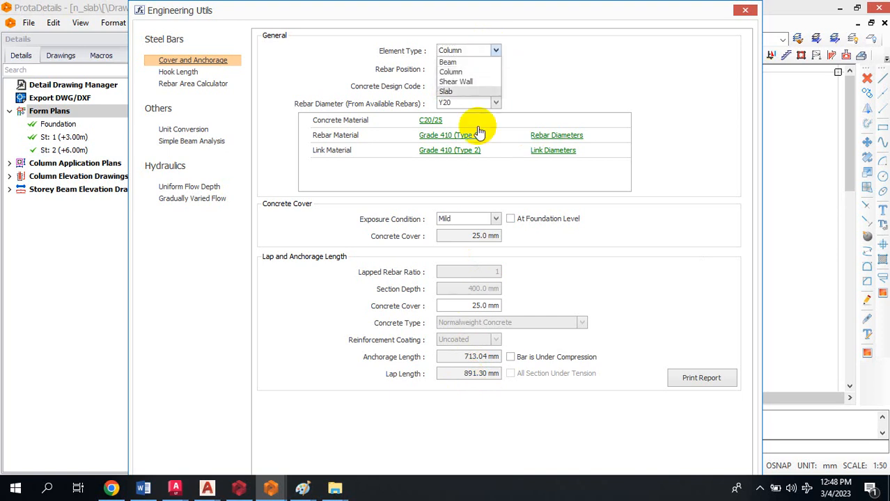
{"action": "left_click", "coordinate": [457, 89]}
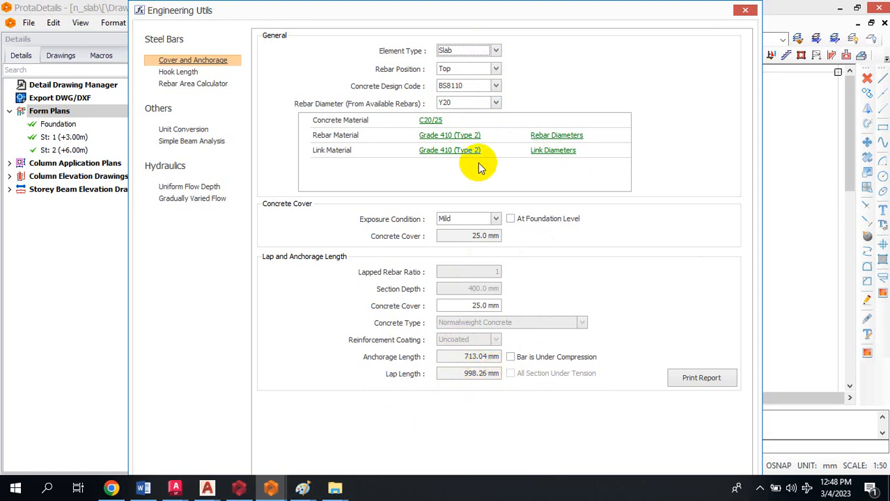
{"action": "left_click", "coordinate": [496, 52]}
{"action": "left_click", "coordinate": [496, 52]}
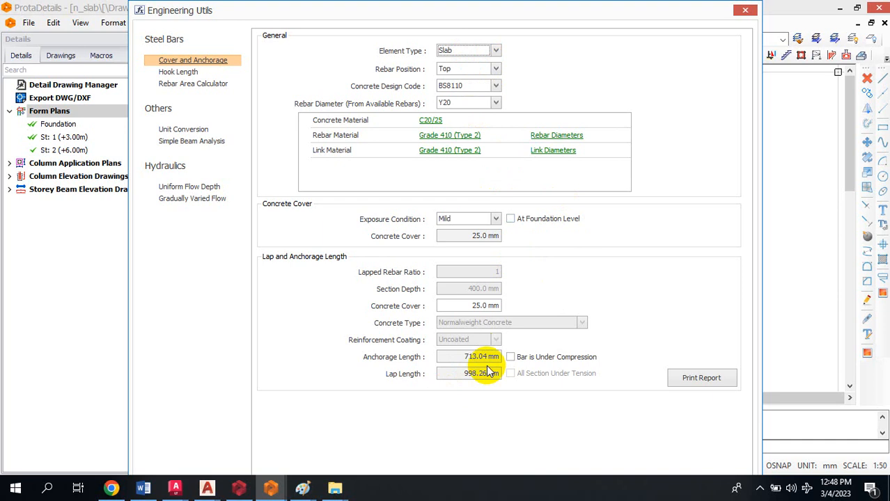
- On the Hook Length page, accept the rebar diameter table and check the available link diameters
{"action": "left_click", "coordinate": [194, 75]}
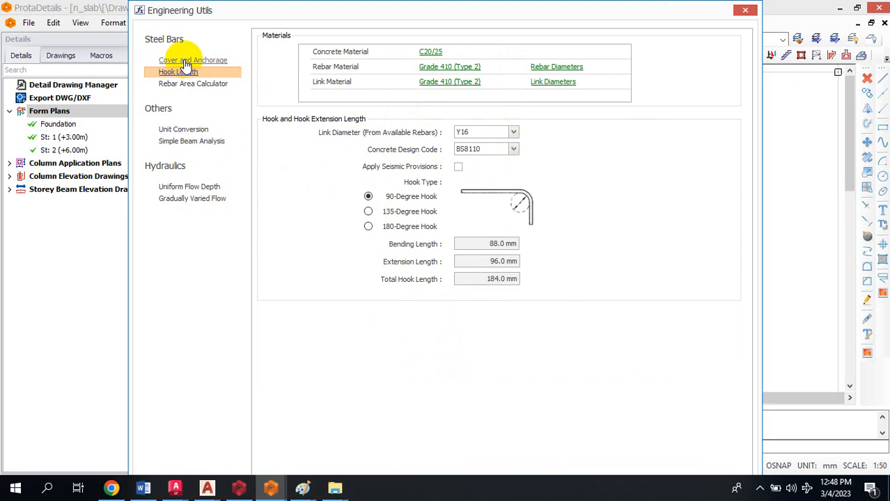
{"action": "left_click", "coordinate": [558, 67]}
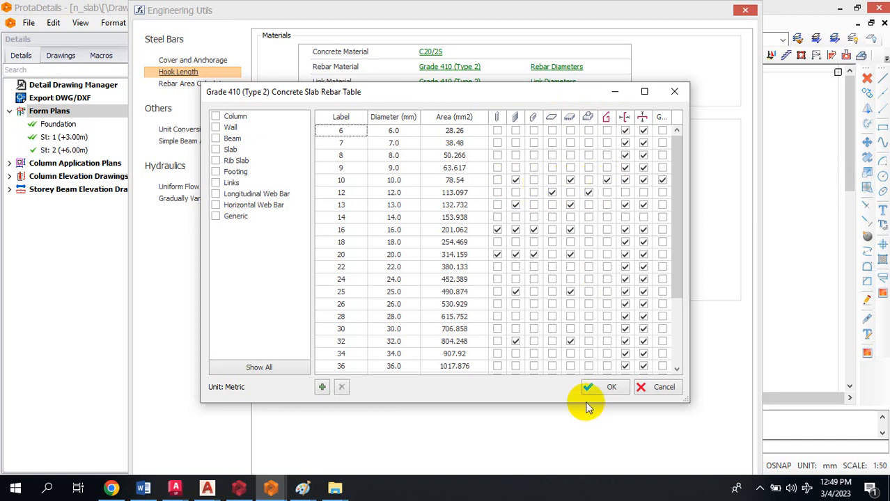
{"action": "left_click", "coordinate": [603, 387]}
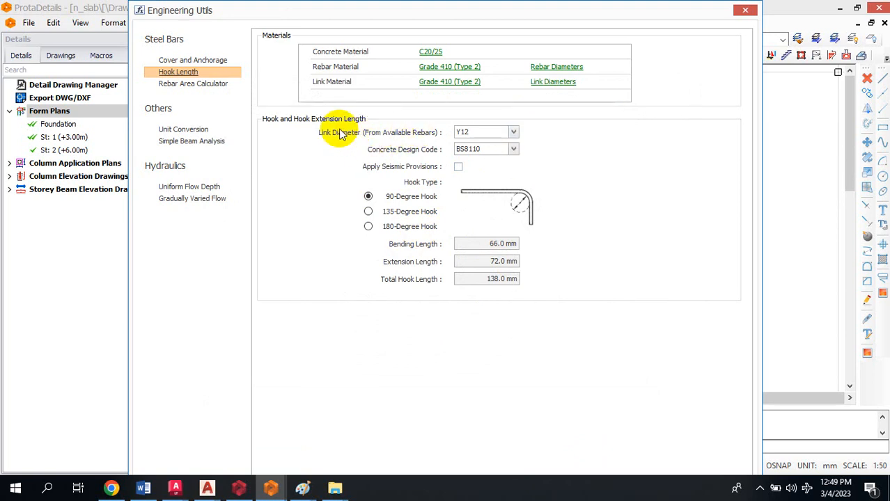
{"action": "left_click", "coordinate": [513, 133]}
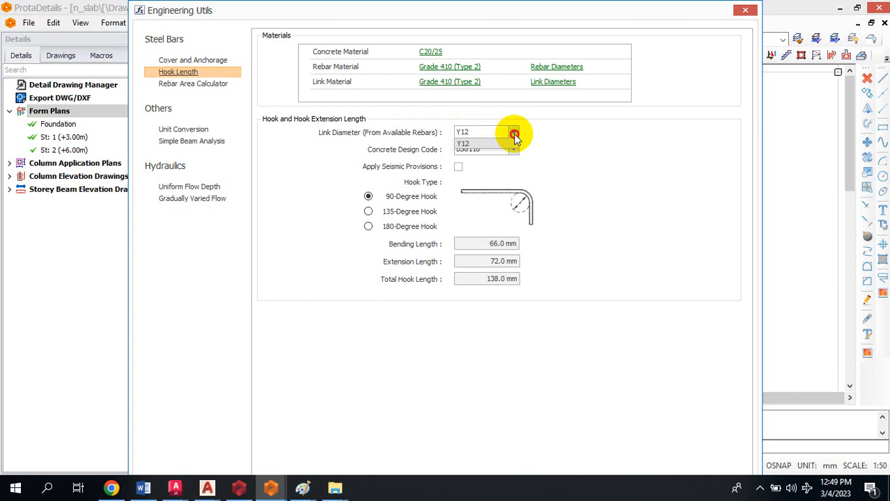
{"action": "left_click", "coordinate": [513, 134]}
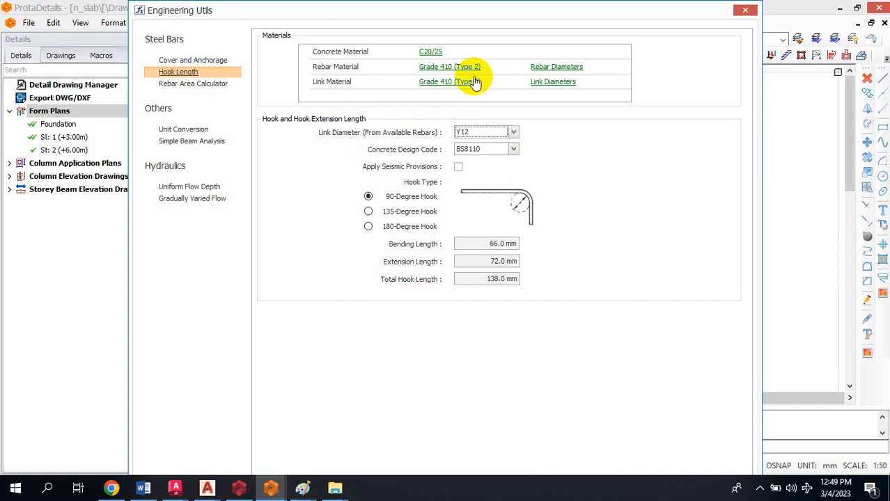
- Compare the Y12 link's hook lengths for the 90-, 135- and 180-degree hook types, leaving 180-Degree Hook selected
{"action": "left_click", "coordinate": [368, 212]}
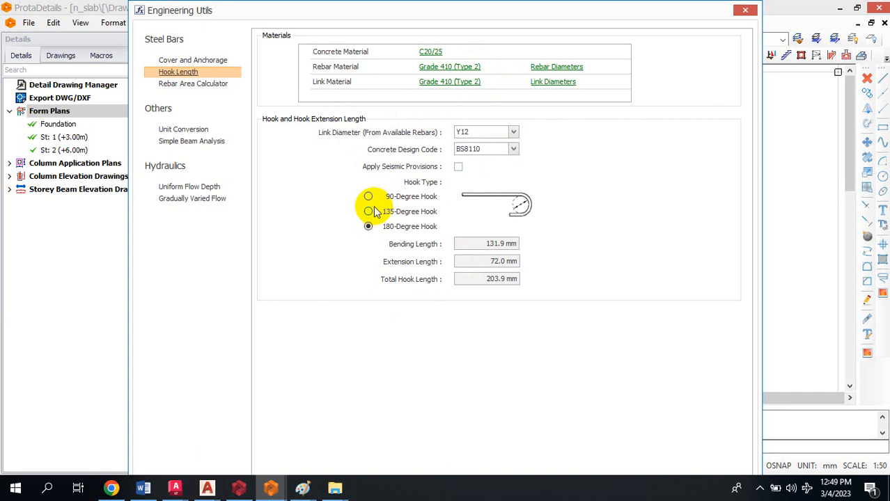
{"action": "left_click", "coordinate": [375, 198]}
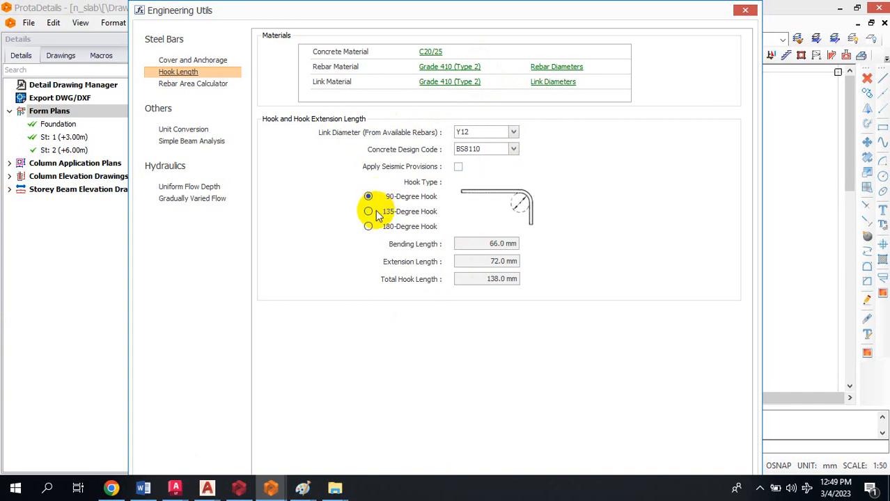
{"action": "left_click", "coordinate": [375, 212]}
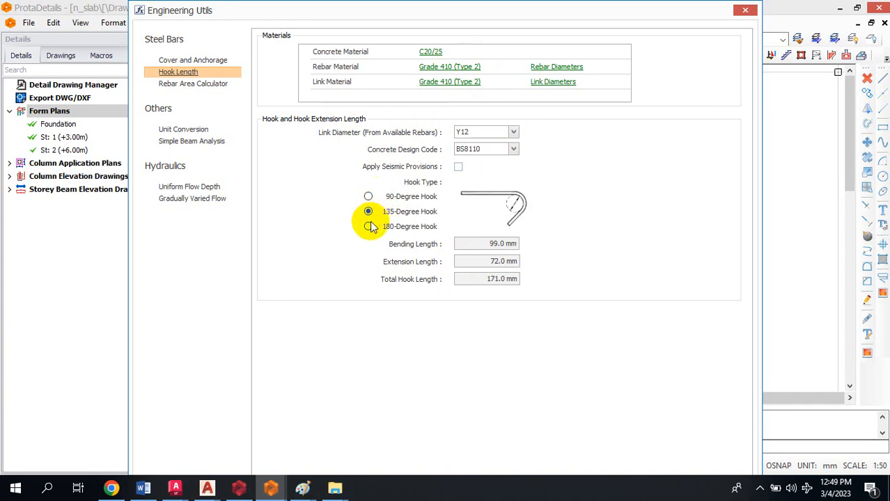
{"action": "left_click", "coordinate": [369, 226]}
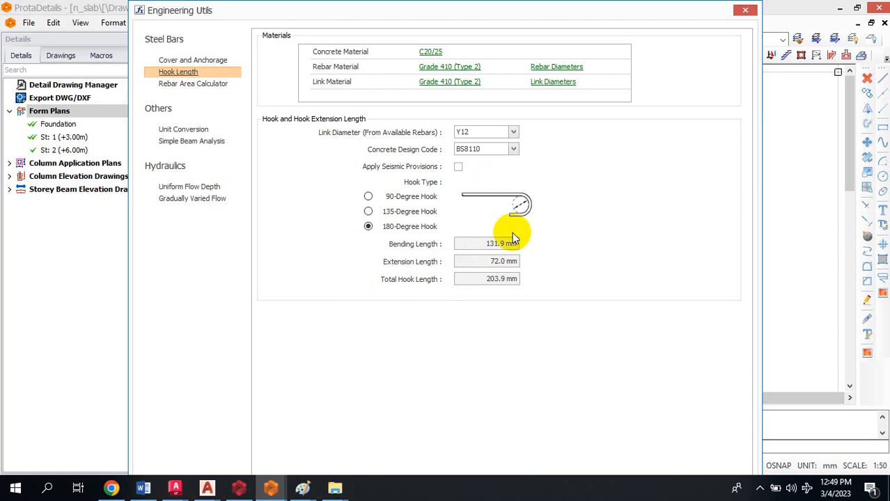
- Compare the 180-degree hook lengths under the EC2, TS500 and BS8110 concrete design codes, and review the list of available codes
{"action": "left_click", "coordinate": [513, 151]}
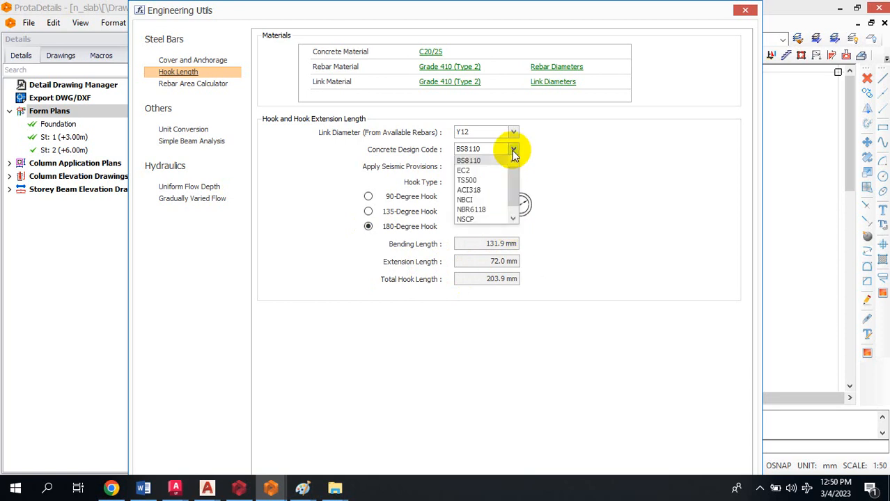
{"action": "left_click", "coordinate": [478, 170]}
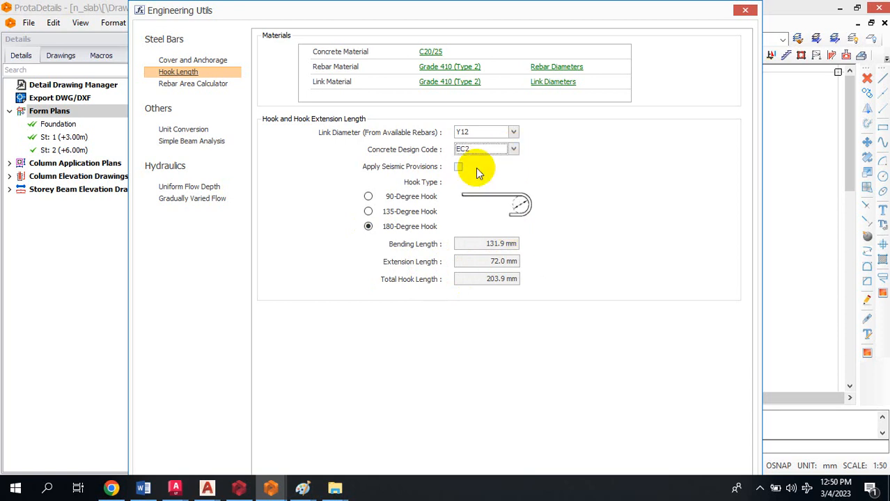
{"action": "left_click", "coordinate": [513, 149]}
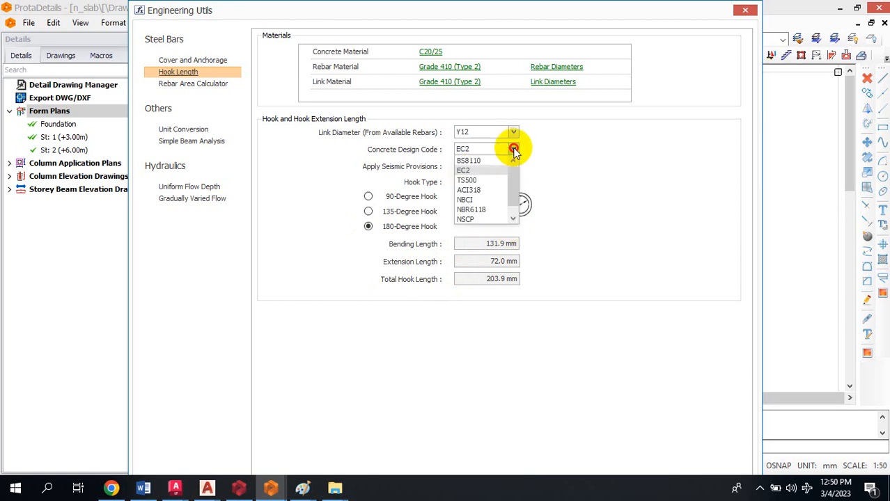
{"action": "left_click", "coordinate": [485, 179]}
{"action": "left_click", "coordinate": [512, 150]}
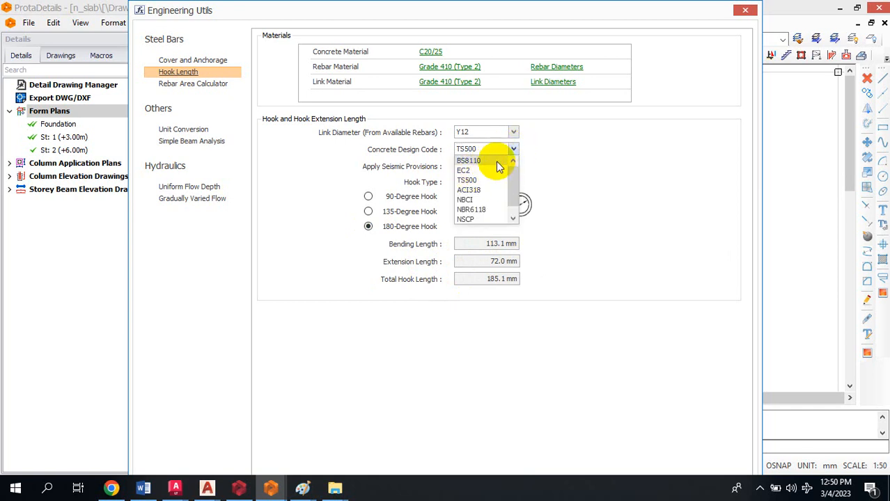
{"action": "left_click", "coordinate": [493, 160]}
{"action": "left_click", "coordinate": [512, 149]}
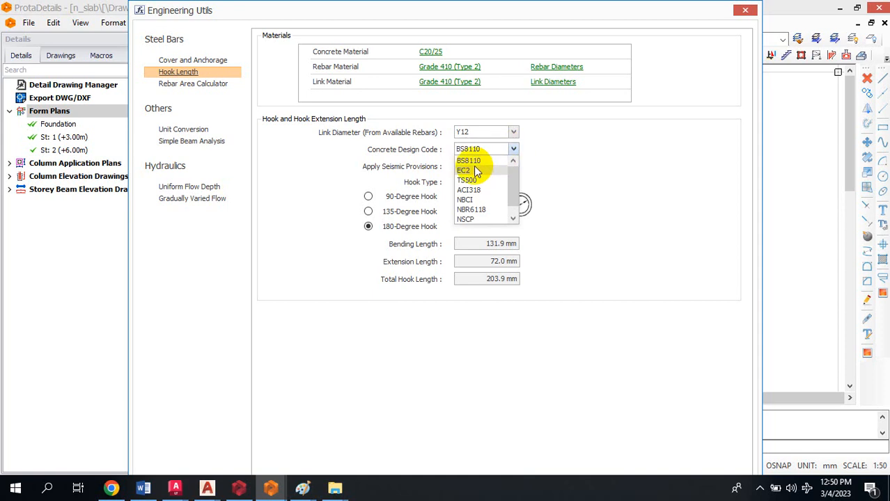
{"action": "left_click", "coordinate": [511, 153]}
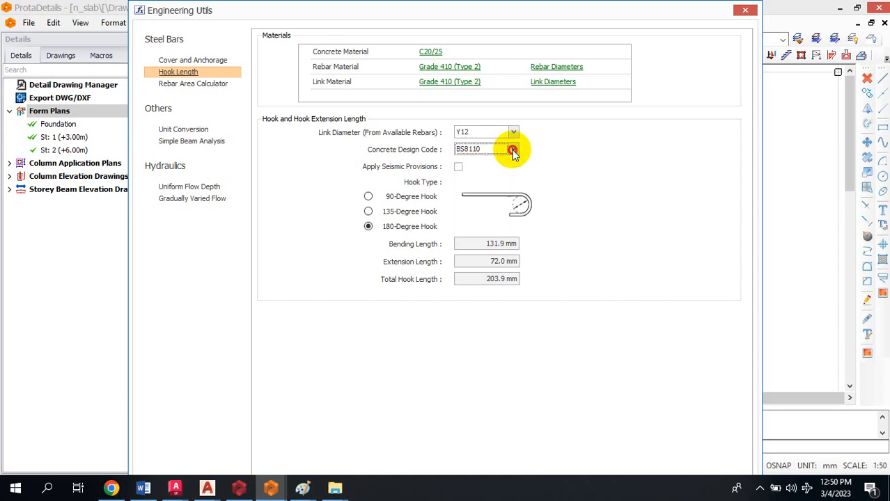
{"action": "left_click", "coordinate": [508, 155]}
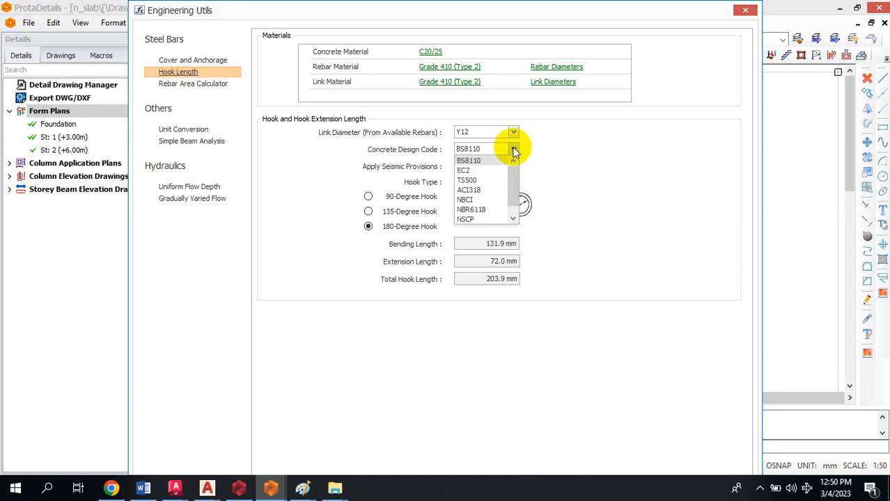
{"action": "left_click", "coordinate": [513, 150]}
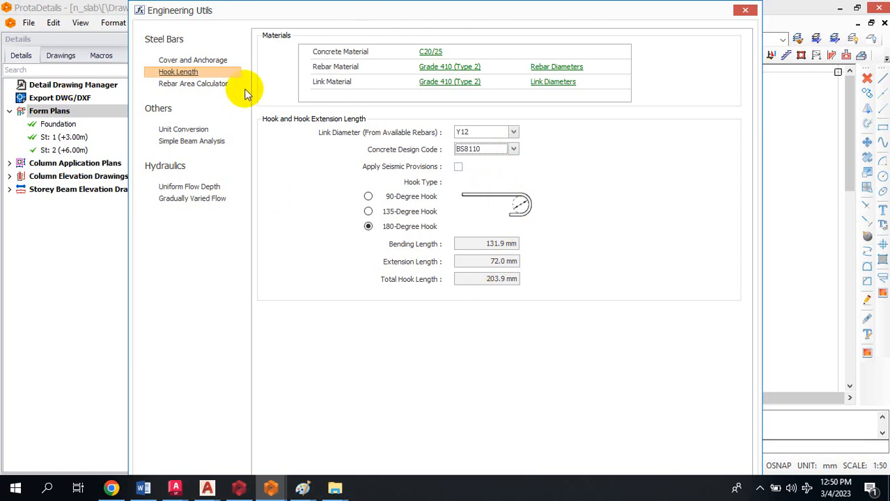
- Recheck the total hook length under EC2, and set the concrete design code back to BS8110
{"action": "left_click", "coordinate": [512, 149]}
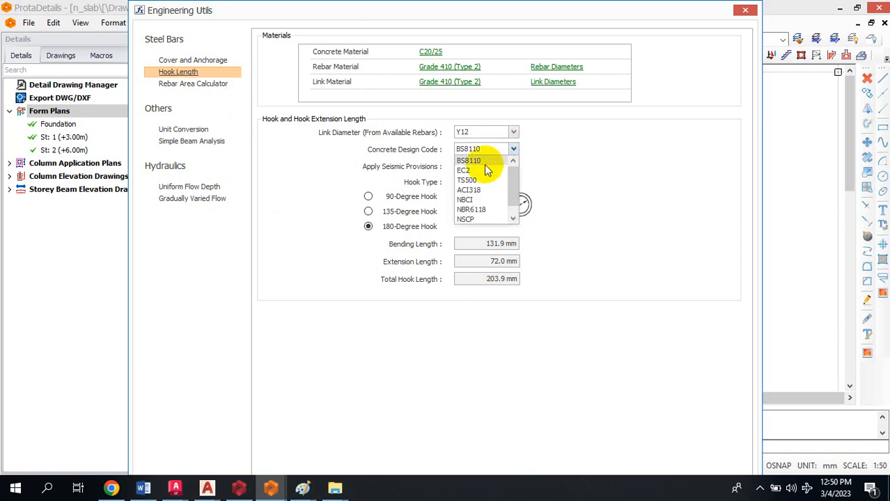
{"action": "left_click", "coordinate": [470, 172]}
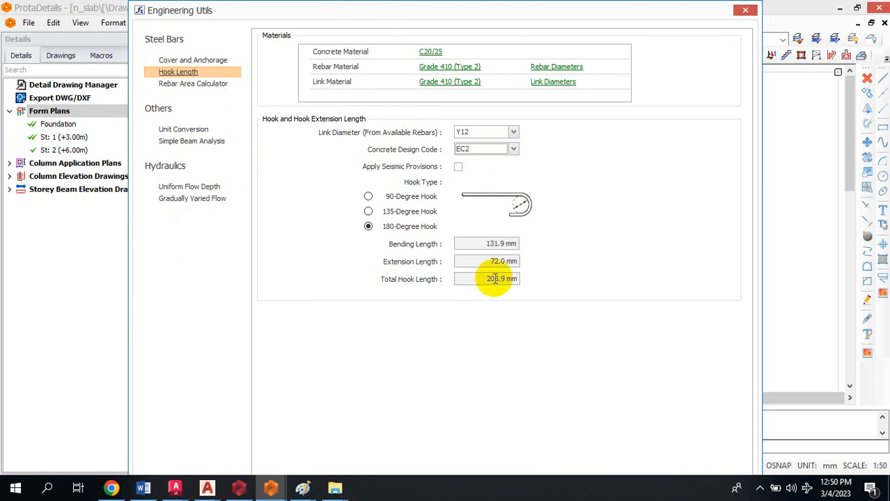
{"action": "left_click", "coordinate": [512, 149]}
{"action": "left_click", "coordinate": [492, 161]}
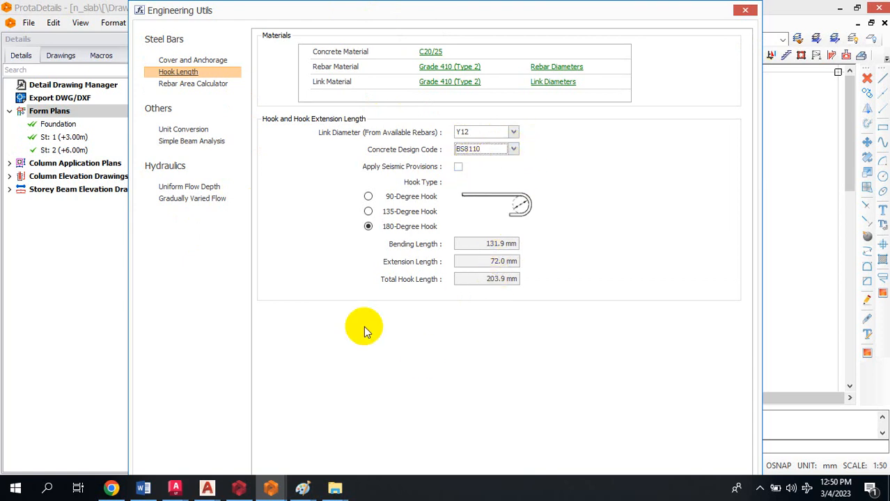
- Examine the Rebar Area Calculator's spacing limits, span length, selectable rebar, quantity and provided steel area per meter
{"action": "left_click", "coordinate": [197, 84]}
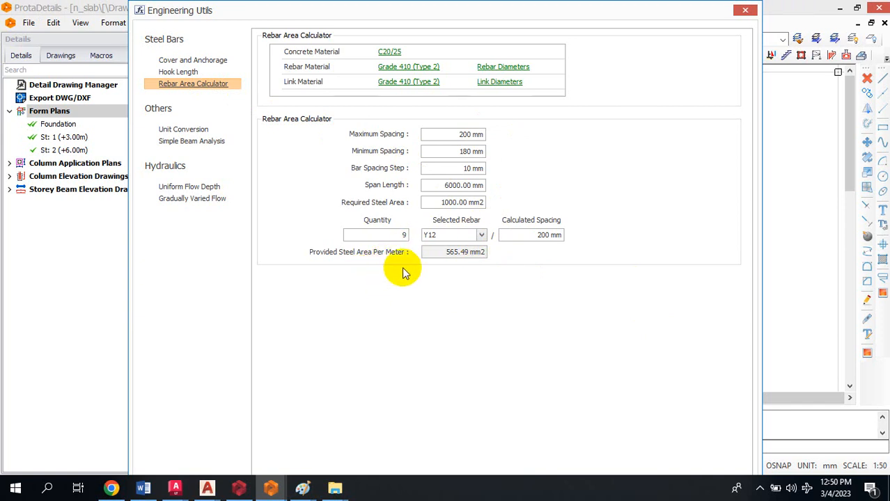
{"action": "double_click", "coordinate": [446, 185]}
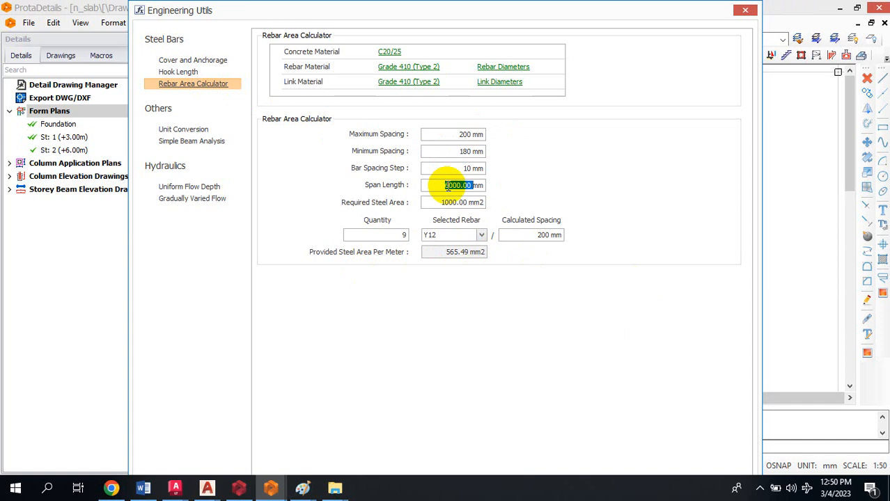
{"action": "left_click", "coordinate": [447, 186]}
{"action": "double_click", "coordinate": [447, 186]}
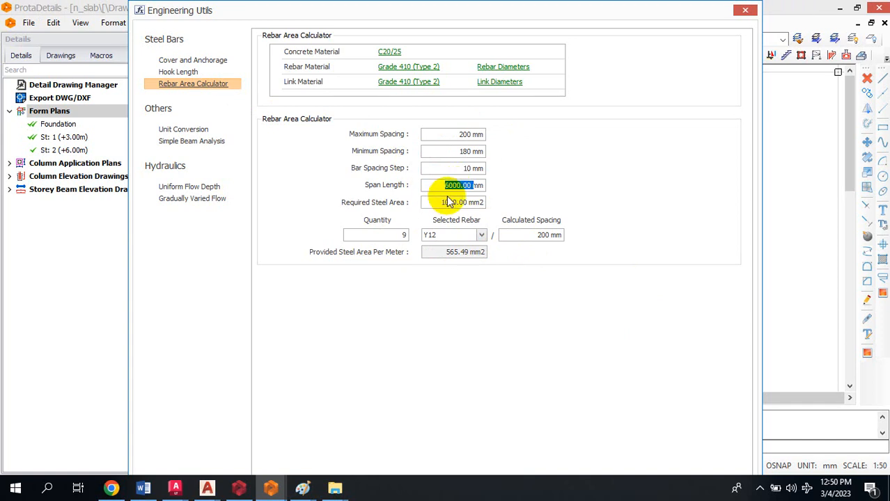
{"action": "left_click", "coordinate": [458, 133]}
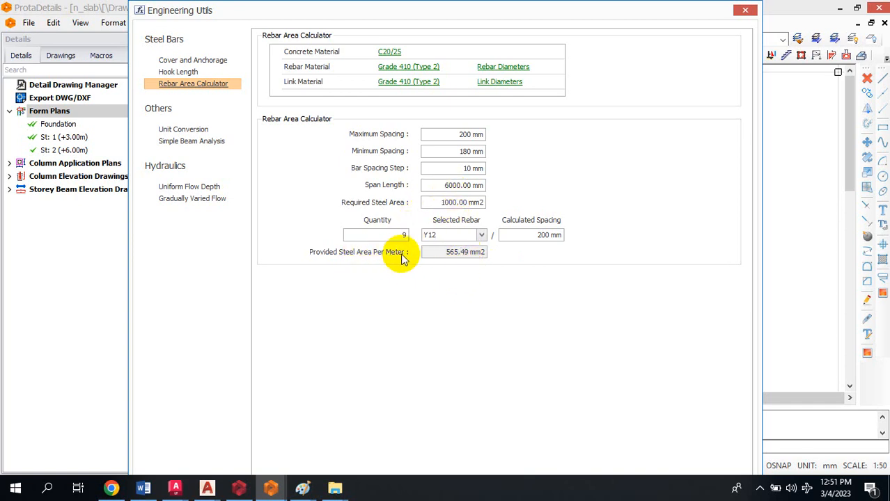
{"action": "left_click", "coordinate": [461, 252]}
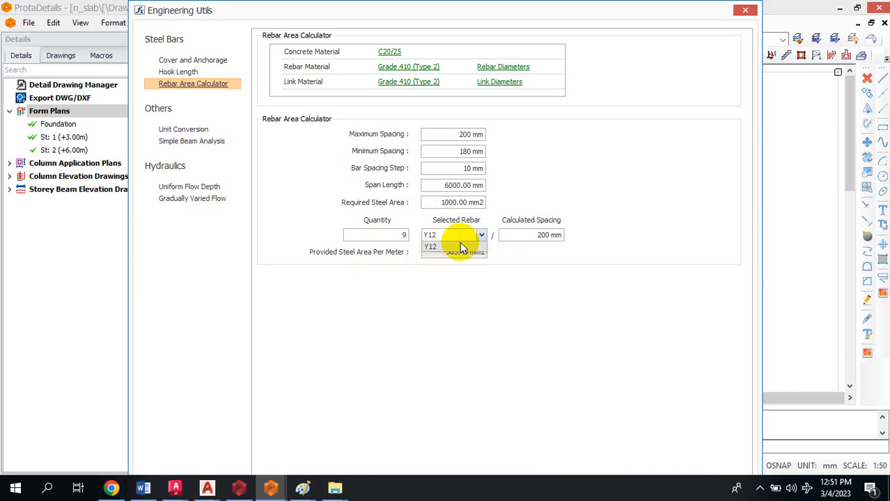
{"action": "left_click", "coordinate": [480, 237]}
{"action": "left_click", "coordinate": [397, 236]}
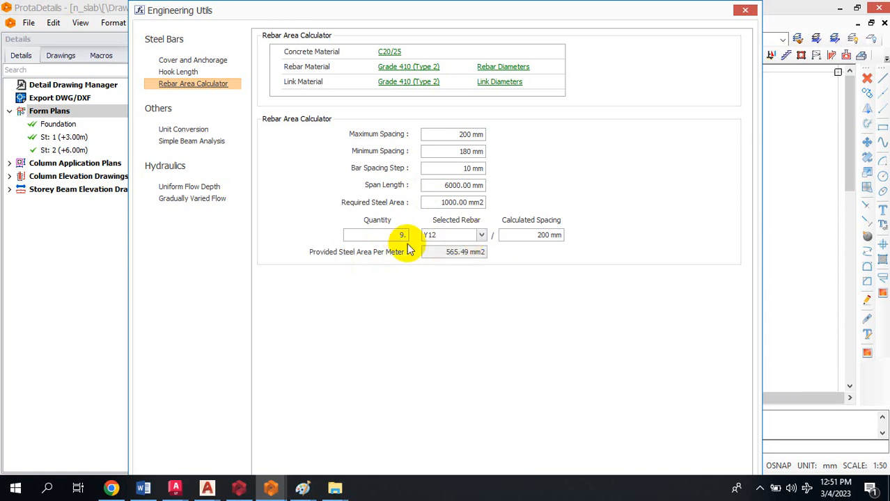
- In Unit Conversion, convert a length of 100 from millimeters to centimeters
{"action": "left_click", "coordinate": [189, 136]}
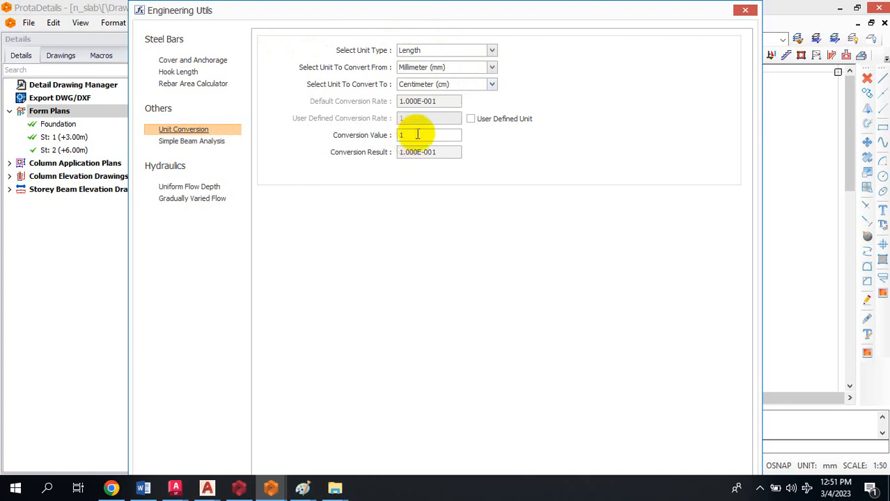
{"action": "left_click_drag", "start_coordinate": [418, 134], "coordinate": [393, 136]}
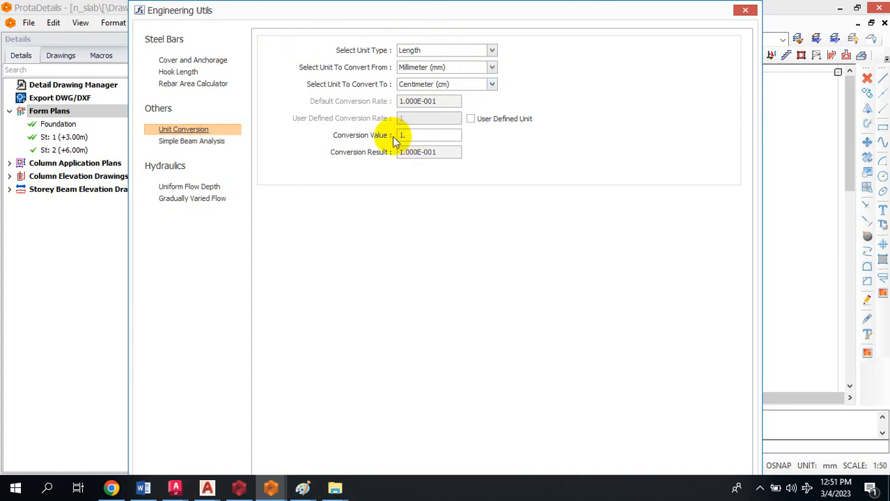
{"action": "type", "text": "100."}
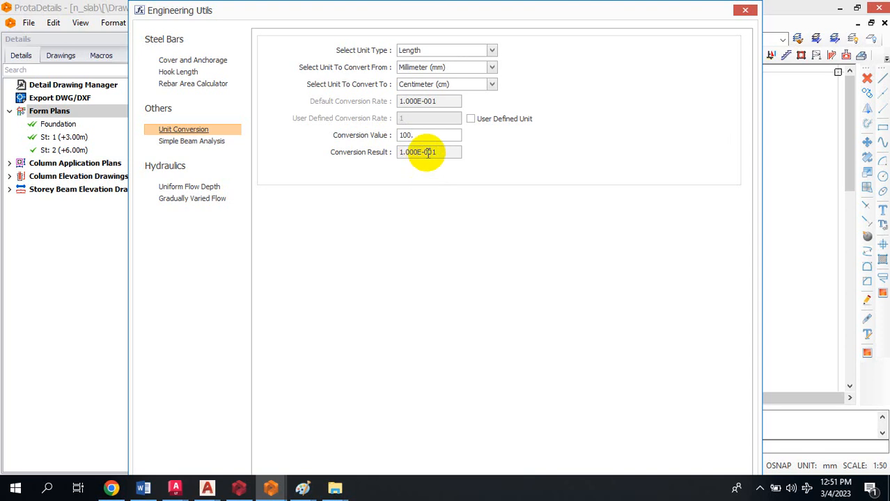
{"action": "key", "text": "BackSpace"}
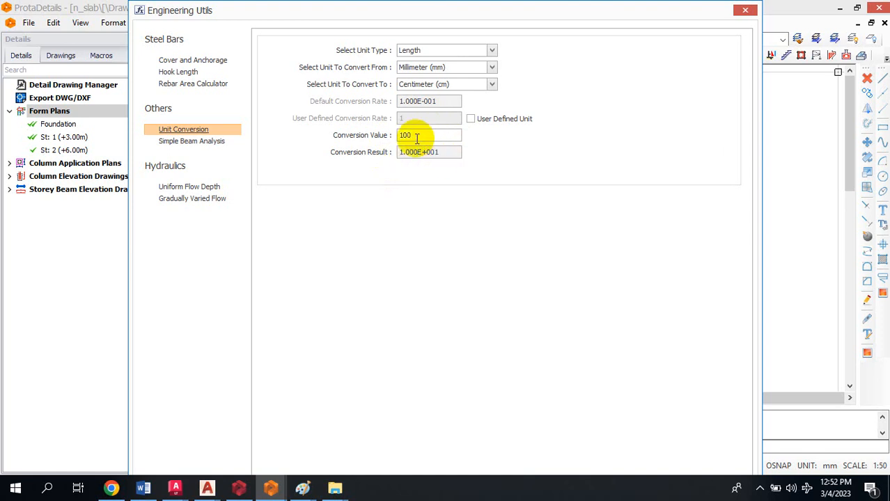
- Set the conversion value to 1000 and check its result in centimeters
{"action": "left_click_drag", "start_coordinate": [418, 135], "coordinate": [378, 135]}
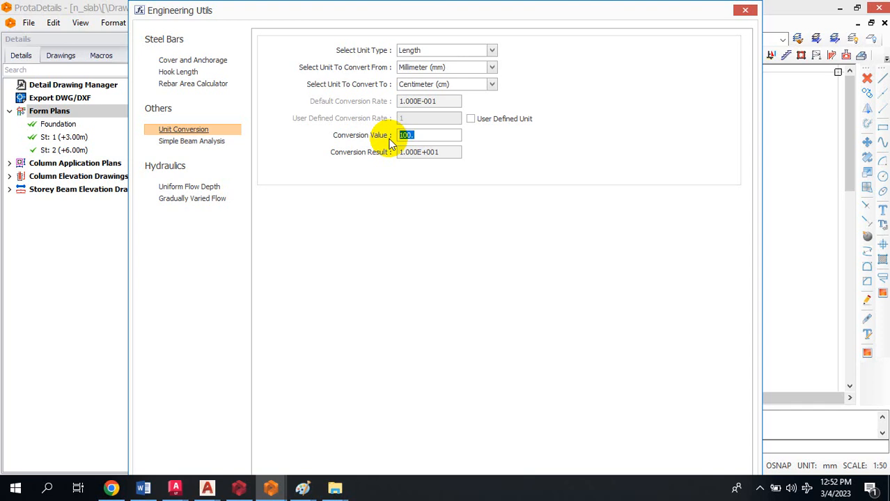
{"action": "type", "text": "1000"}
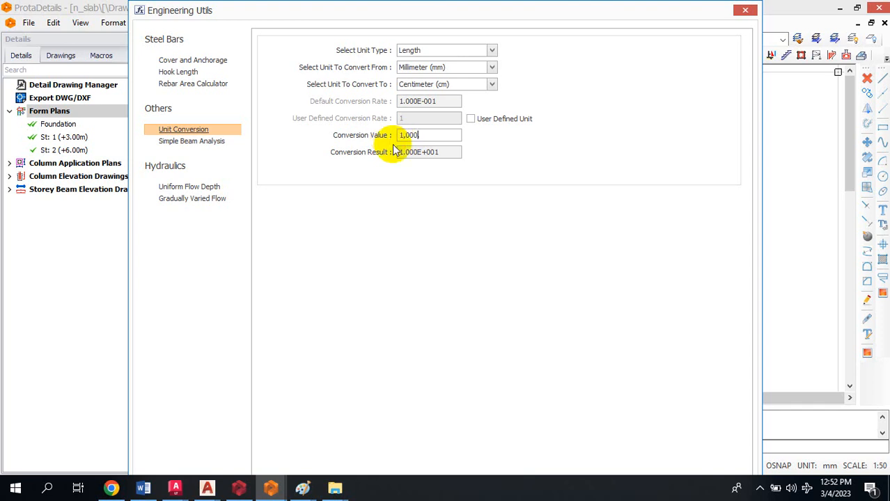
{"action": "left_click", "coordinate": [433, 152]}
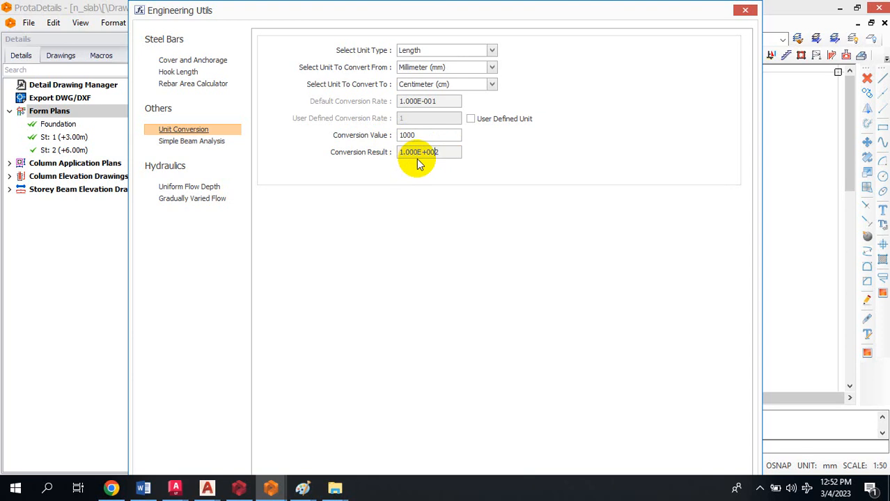
{"action": "left_click", "coordinate": [407, 135]}
{"action": "type", "text": "1000"}
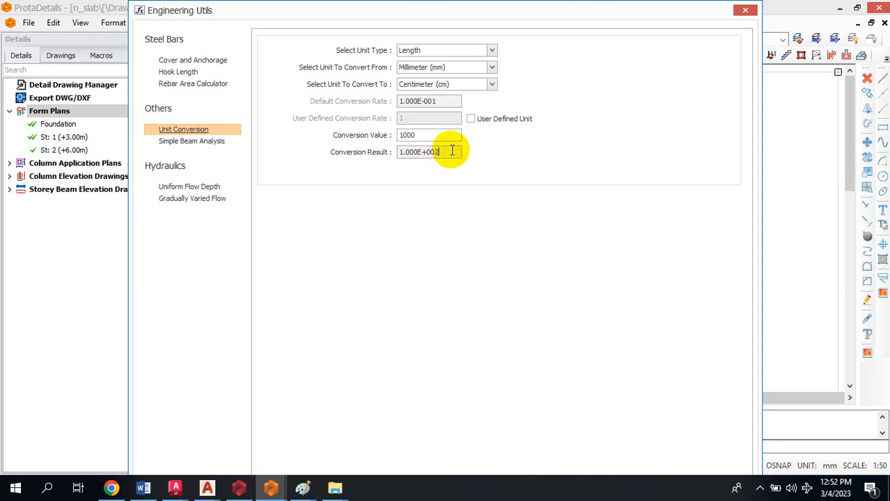
- Change the target unit to Meter (m) and check the conversion result for 1000 mm
{"action": "left_click", "coordinate": [492, 86]}
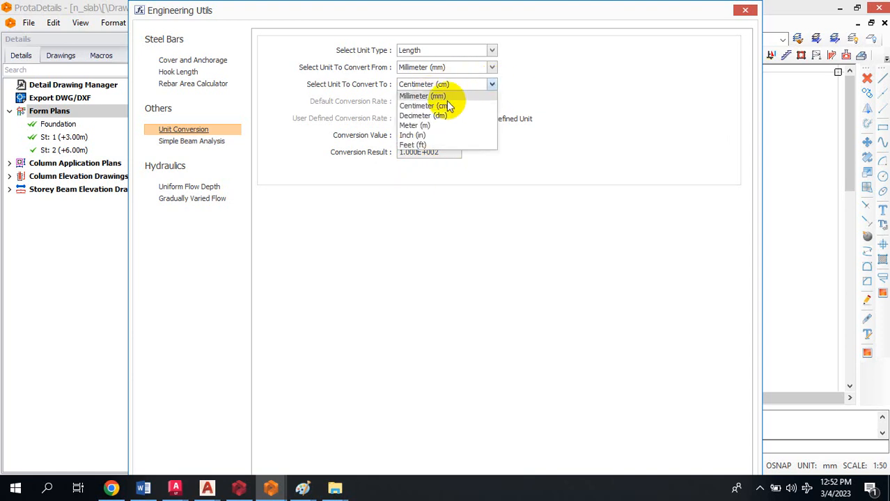
{"action": "left_click", "coordinate": [508, 86]}
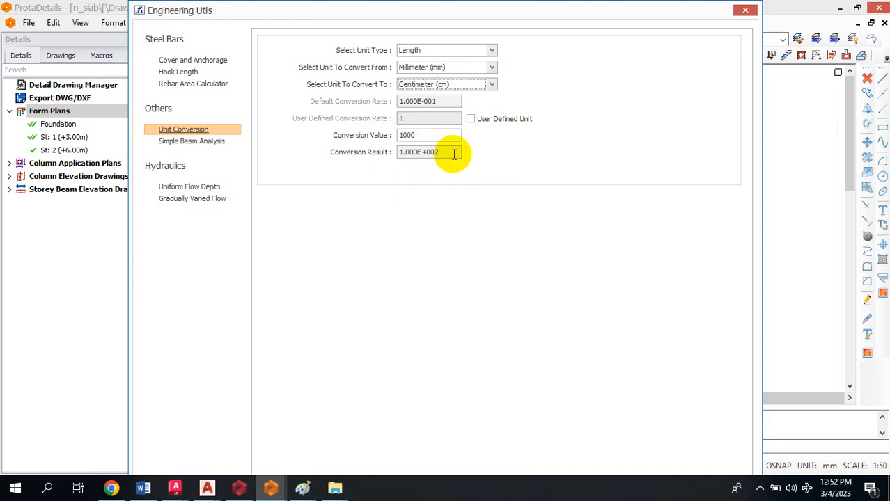
{"action": "left_click", "coordinate": [492, 85]}
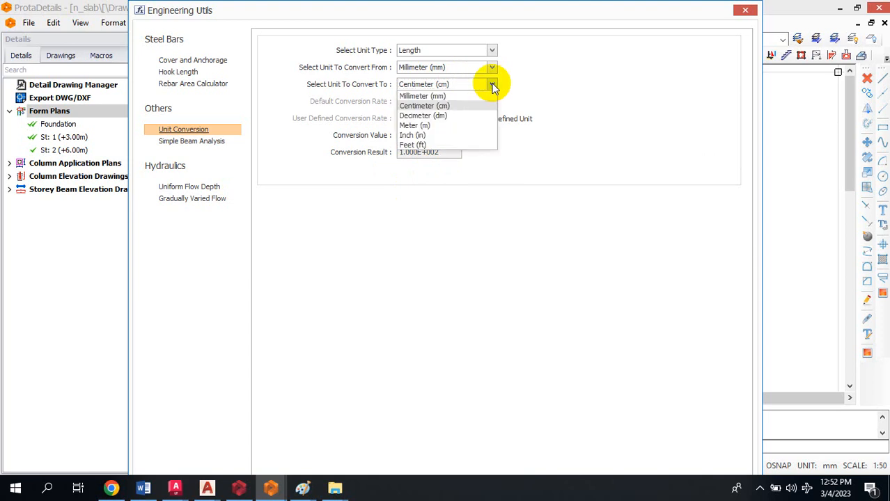
{"action": "left_click", "coordinate": [432, 125]}
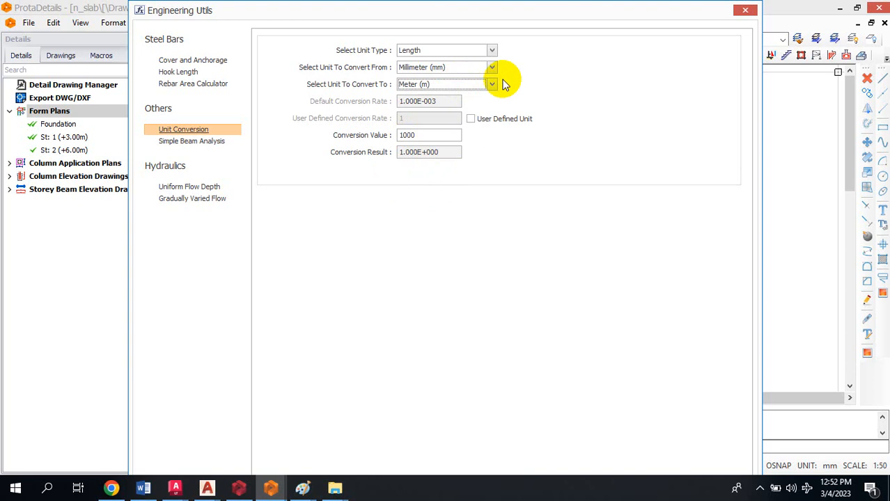
{"action": "left_click", "coordinate": [422, 138]}
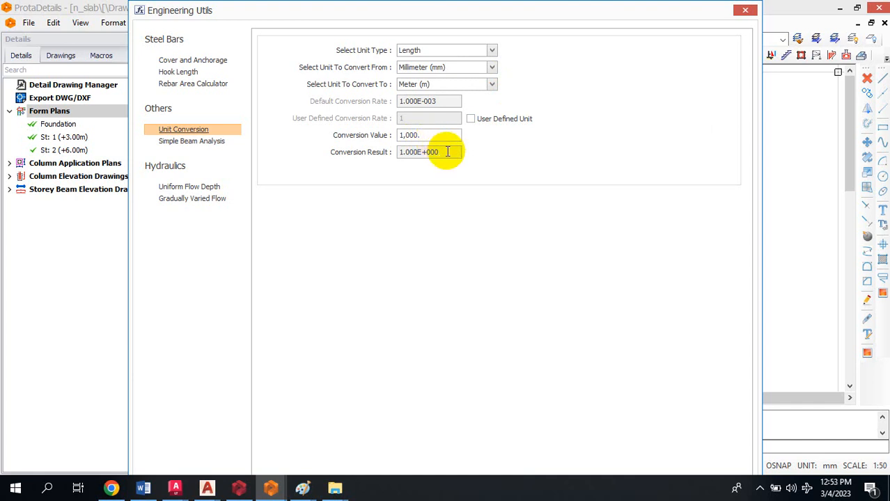
{"action": "left_click", "coordinate": [448, 152]}
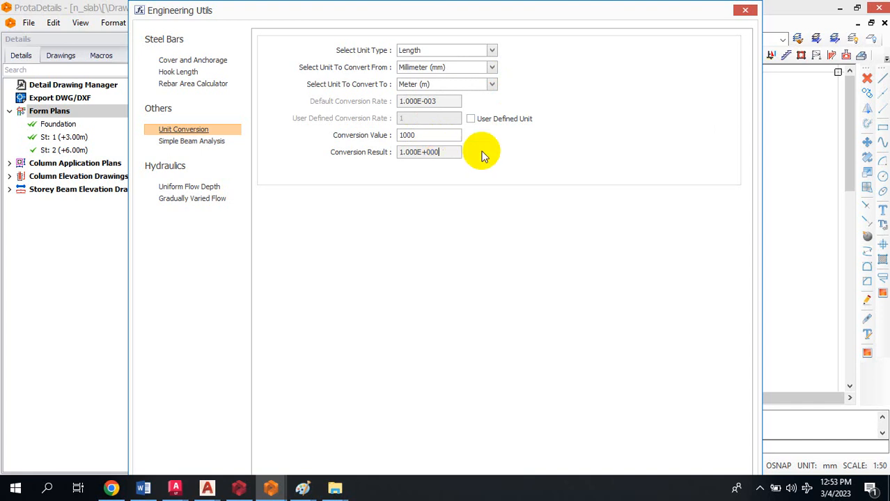
- Set the conversion value to 10000 and check the millimeter-to-meter result
{"action": "left_click", "coordinate": [443, 133]}
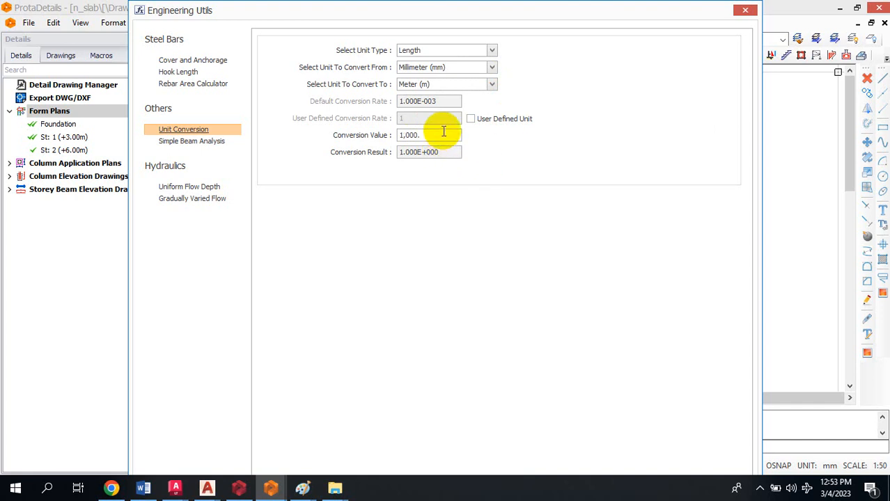
{"action": "left_click", "coordinate": [453, 150]}
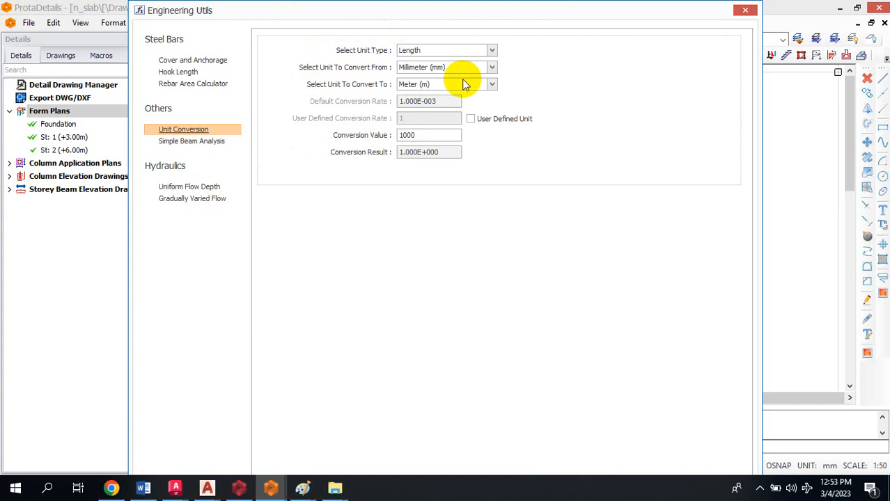
{"action": "key", "text": "Tab"}
{"action": "left_click", "coordinate": [421, 135]}
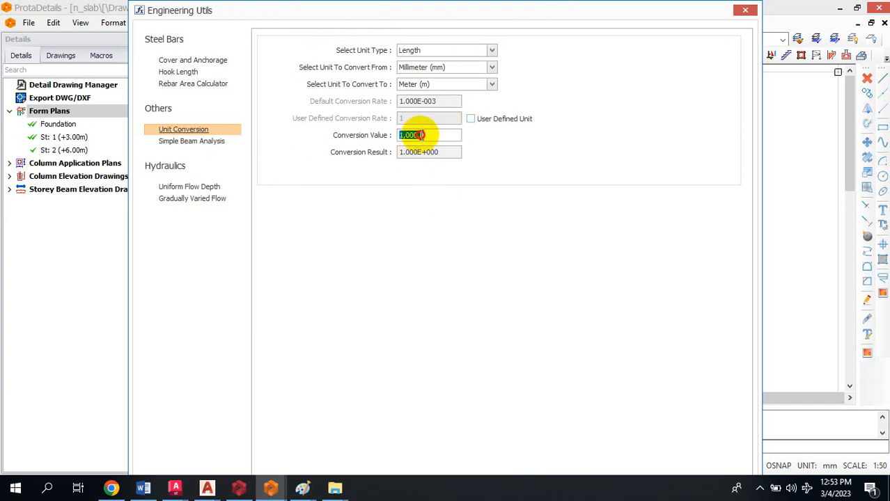
{"action": "type", "text": "10000"}
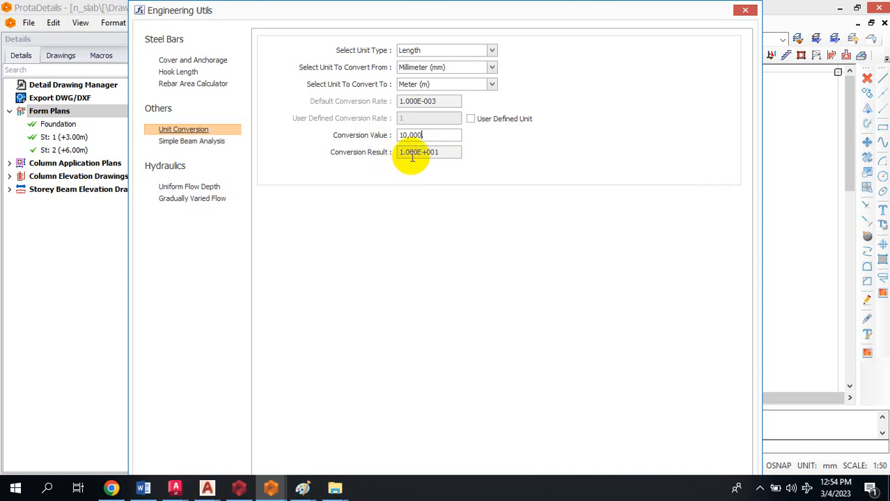
- Replace the conversion value with 20000 and check the result in meters and the default conversion rate
{"action": "key", "text": "BackSpace"}
{"action": "key", "text": "BackSpace"}
{"action": "key", "text": "BackSpace"}
{"action": "key", "text": "BackSpace"}
{"action": "key", "text": "BackSpace"}
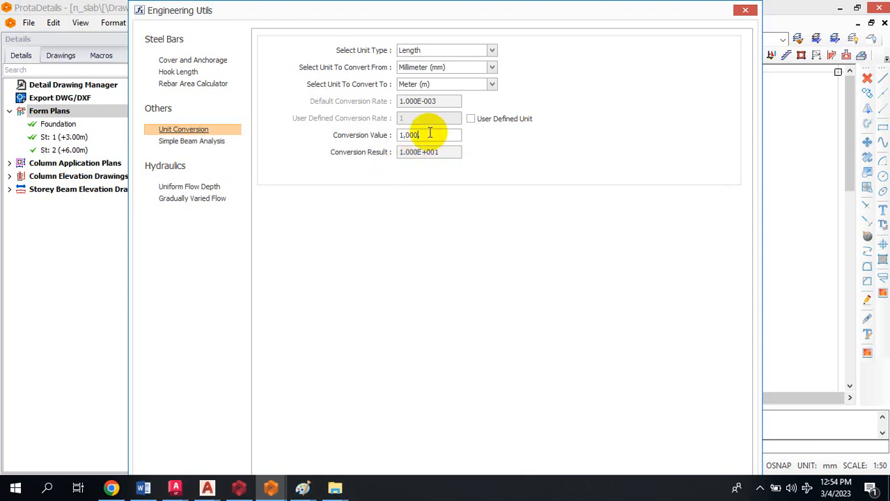
{"action": "type", "text": "20000"}
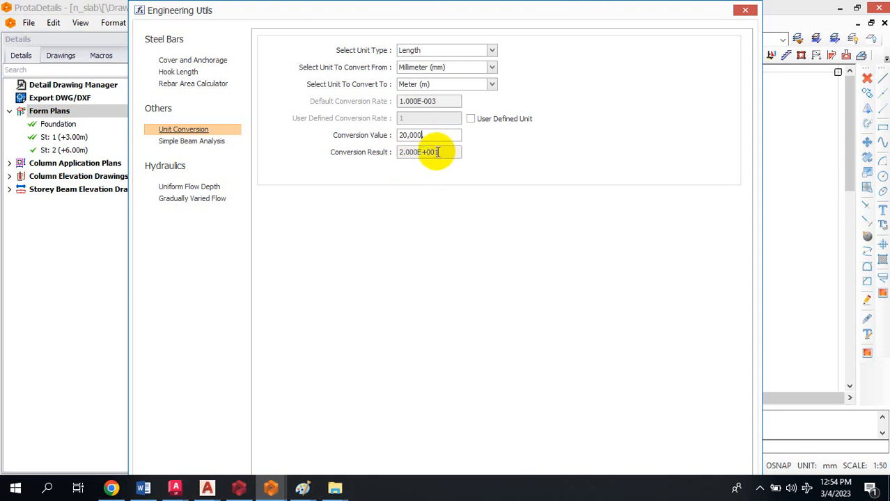
{"action": "left_click", "coordinate": [437, 103]}
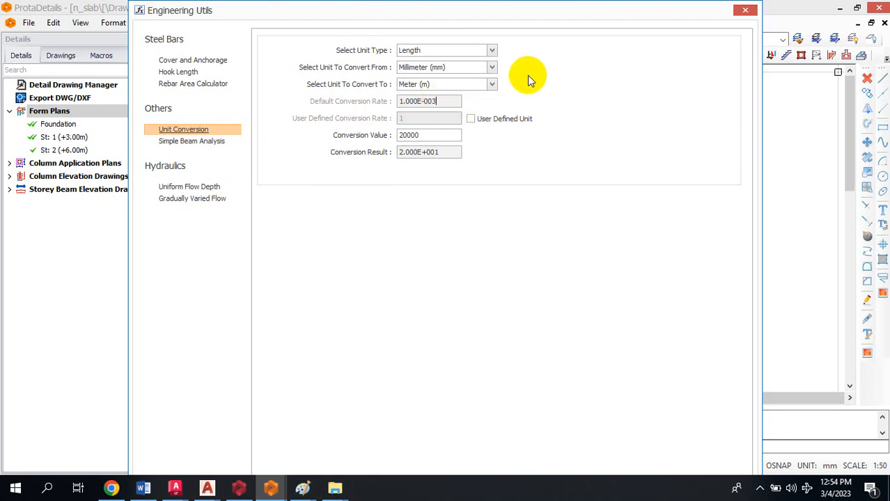
- Change the target unit to Inch (in) and check the conversion result for 20000 mm
{"action": "left_click", "coordinate": [491, 84]}
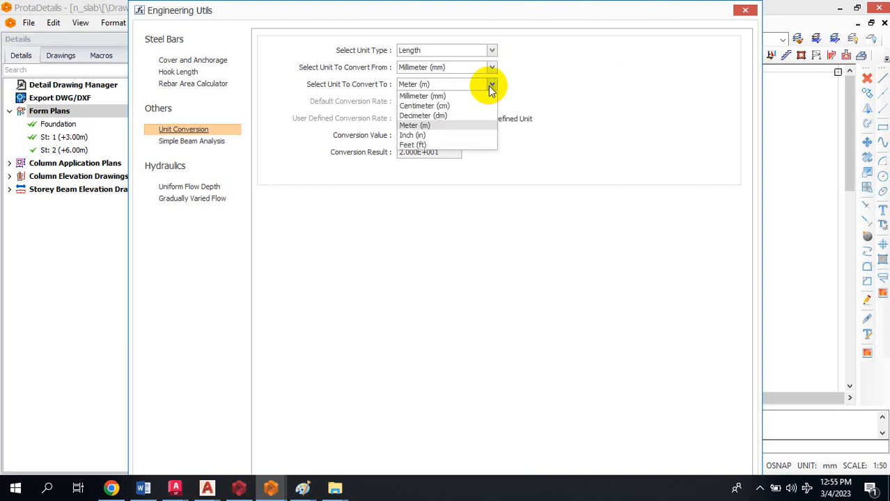
{"action": "left_click", "coordinate": [425, 137]}
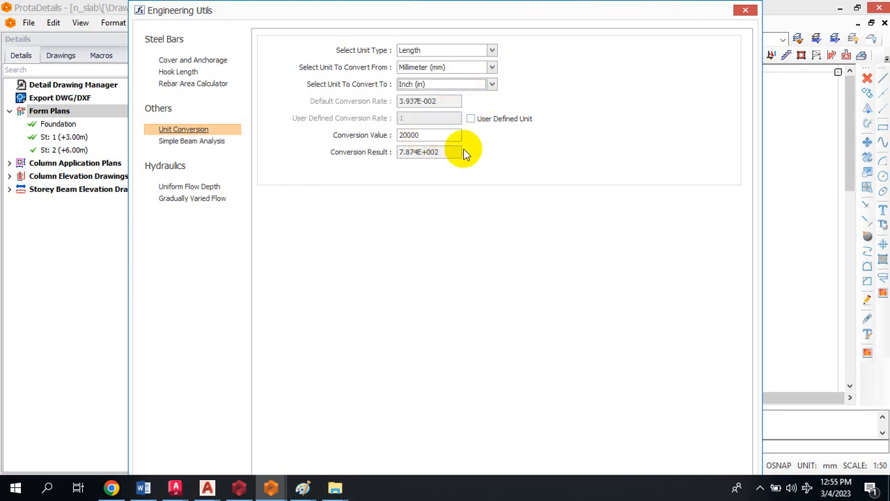
{"action": "left_click", "coordinate": [490, 85]}
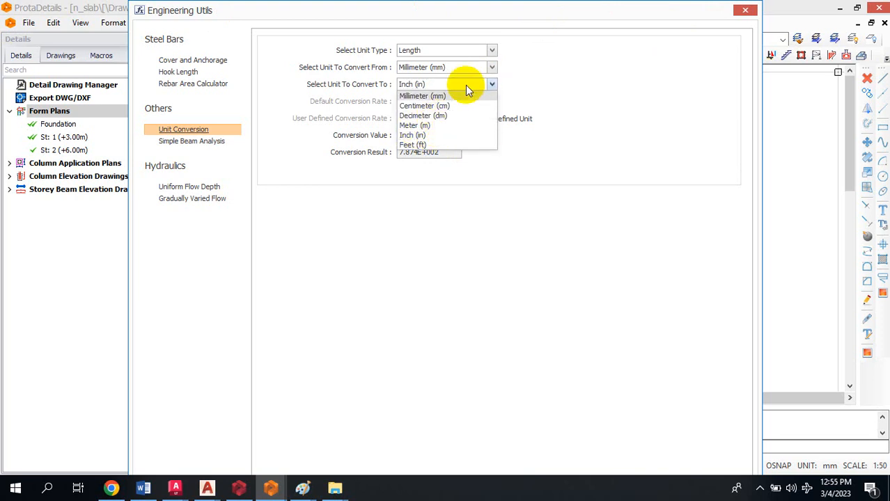
- Reverse the length conversion by setting the source unit to Inch (in) and the target unit to Millimeter (mm)
{"action": "left_click", "coordinate": [488, 69]}
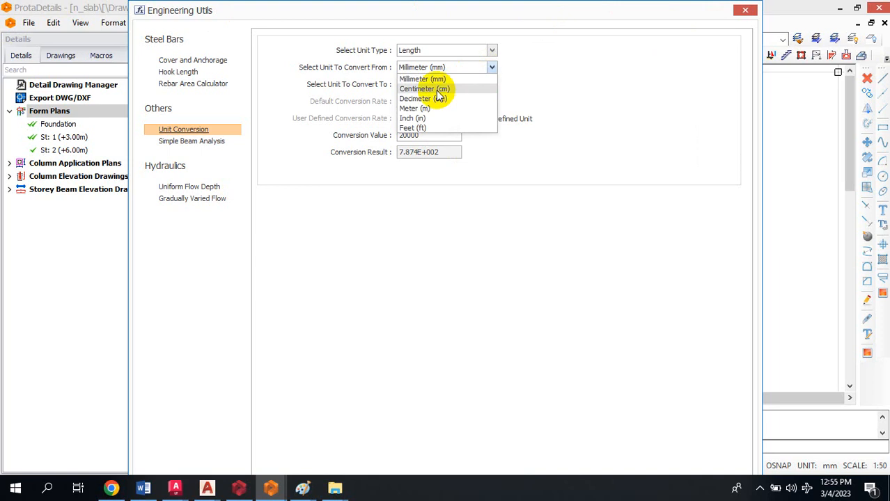
{"action": "left_click", "coordinate": [422, 119]}
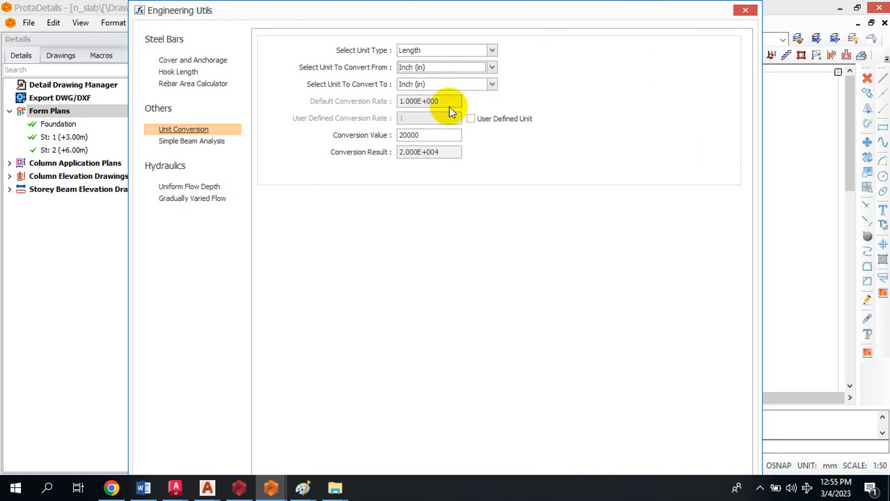
{"action": "left_click", "coordinate": [493, 71]}
{"action": "left_click", "coordinate": [492, 69]}
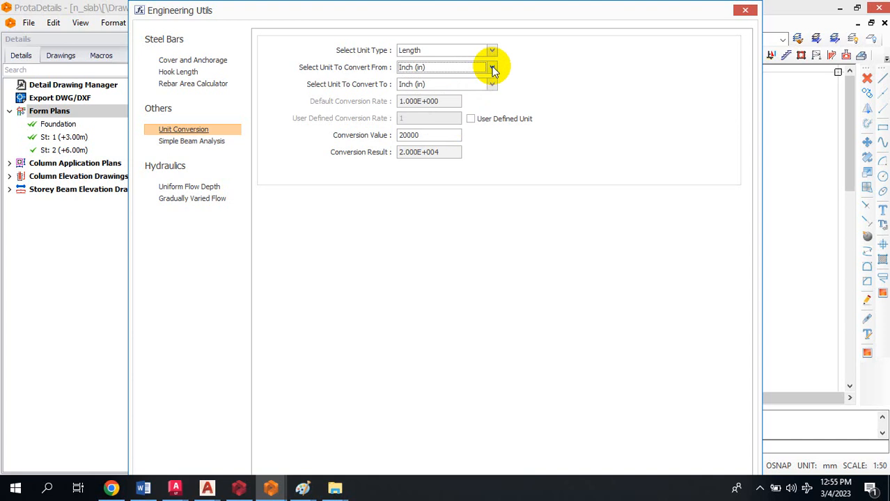
{"action": "left_click", "coordinate": [492, 84]}
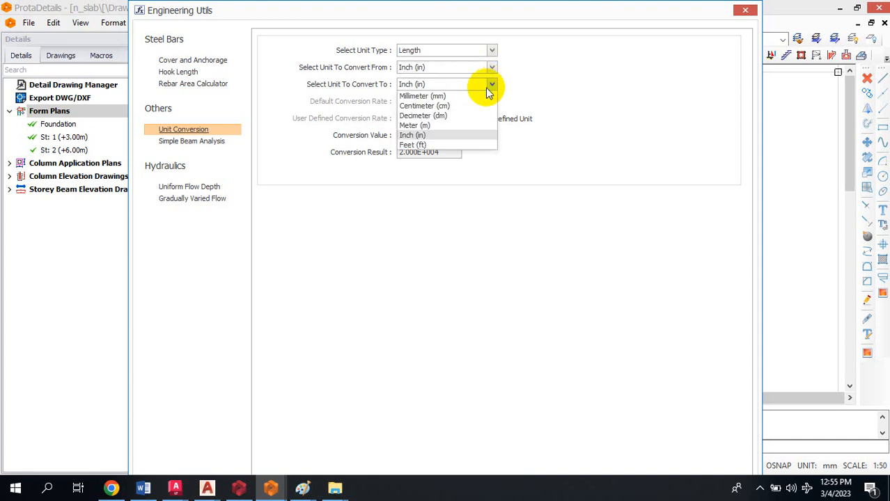
{"action": "left_click", "coordinate": [427, 97]}
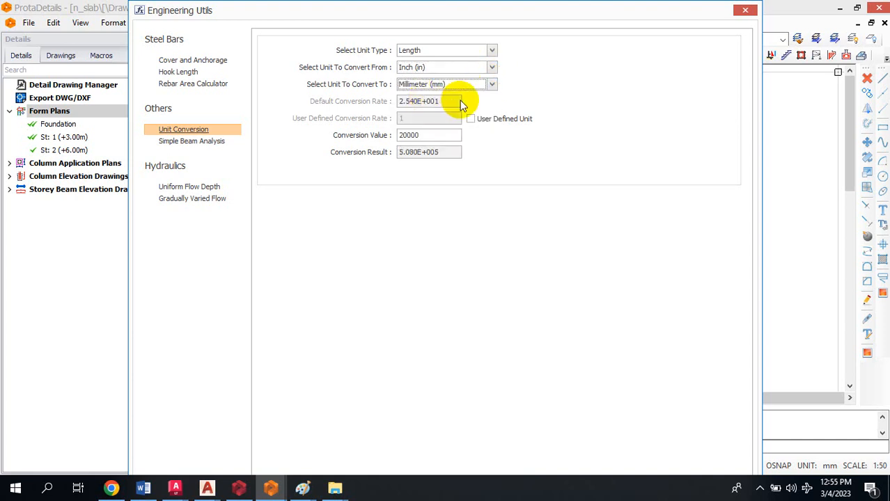
- Convert the values 1 and 6 from inches to millimeters, leaving 6 as the conversion value
{"action": "left_click", "coordinate": [425, 135]}
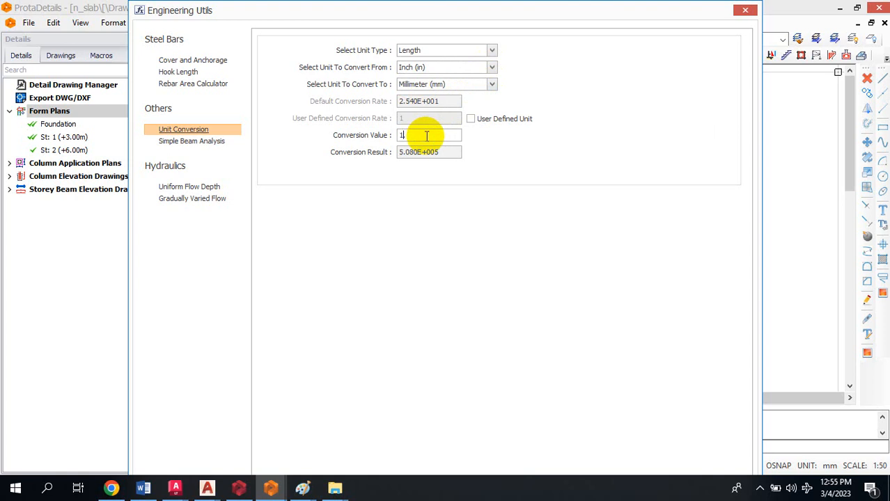
{"action": "type", "text": "1."}
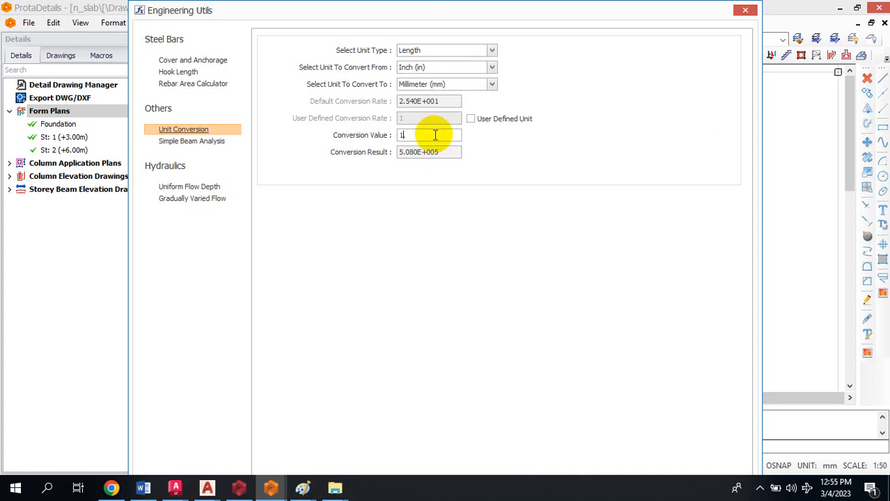
{"action": "left_click_drag", "start_coordinate": [401, 142], "coordinate": [389, 143]}
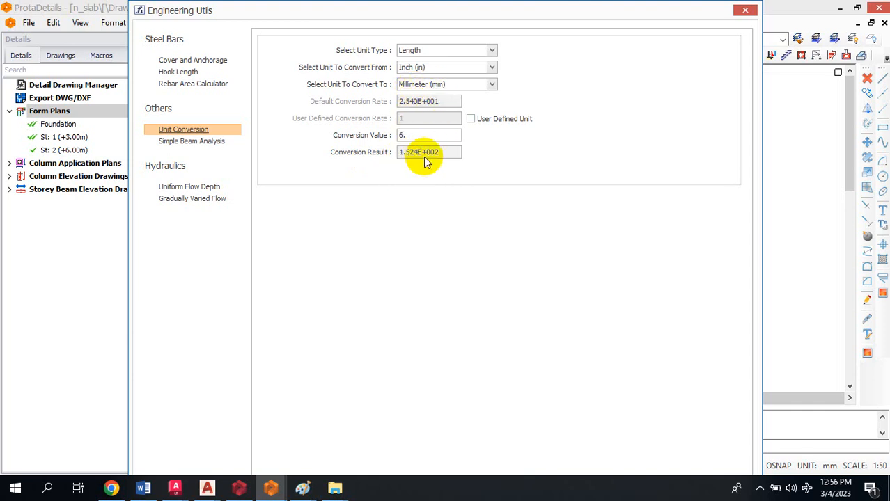
{"action": "type", "text": "."}
{"action": "key", "text": "BackSpace"}
- Open Simple Beam Analysis and review the available support conditions and loading types, keeping Simple Beam with Uniform Distributed Load
{"action": "left_click", "coordinate": [192, 143]}
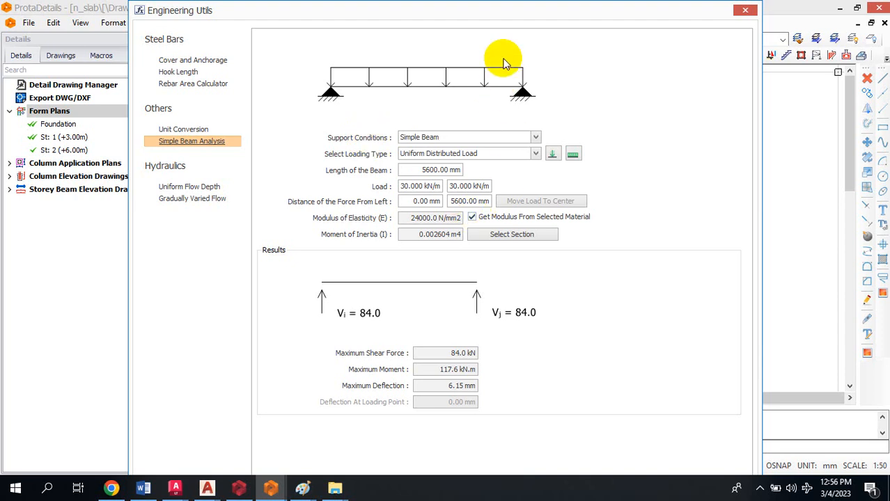
{"action": "left_click", "coordinate": [535, 138]}
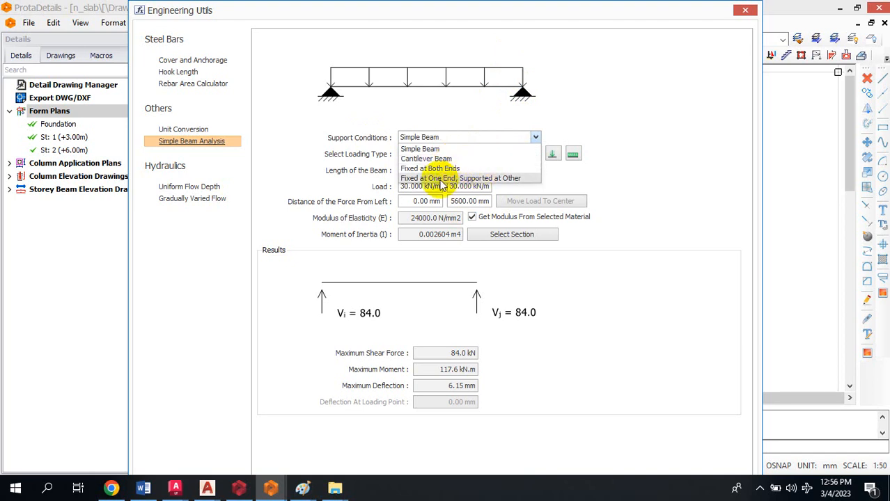
{"action": "left_click", "coordinate": [565, 118]}
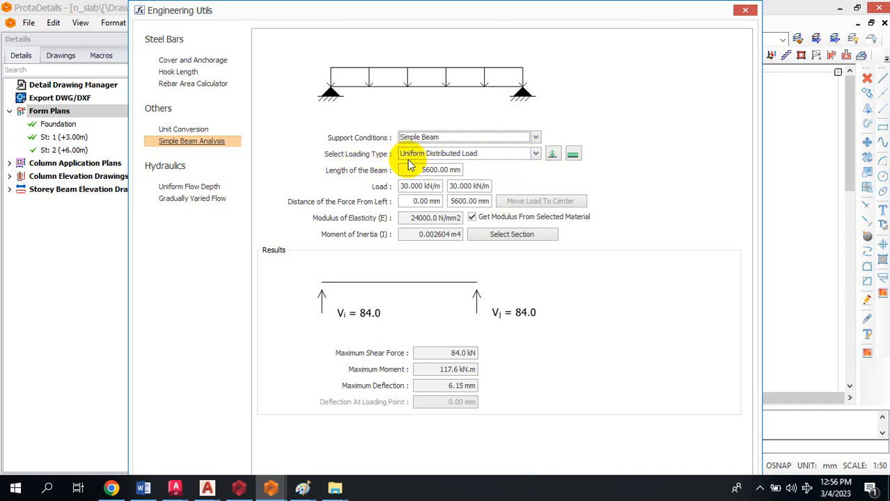
{"action": "left_click", "coordinate": [535, 154]}
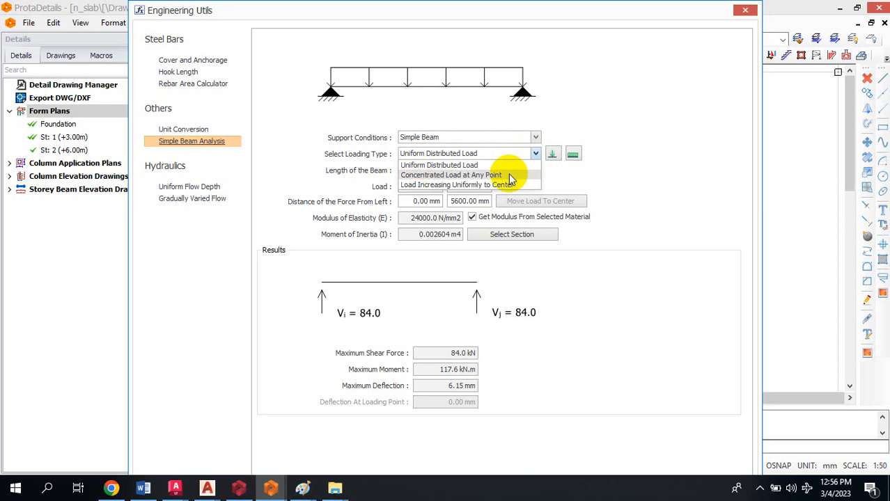
{"action": "left_click", "coordinate": [554, 176]}
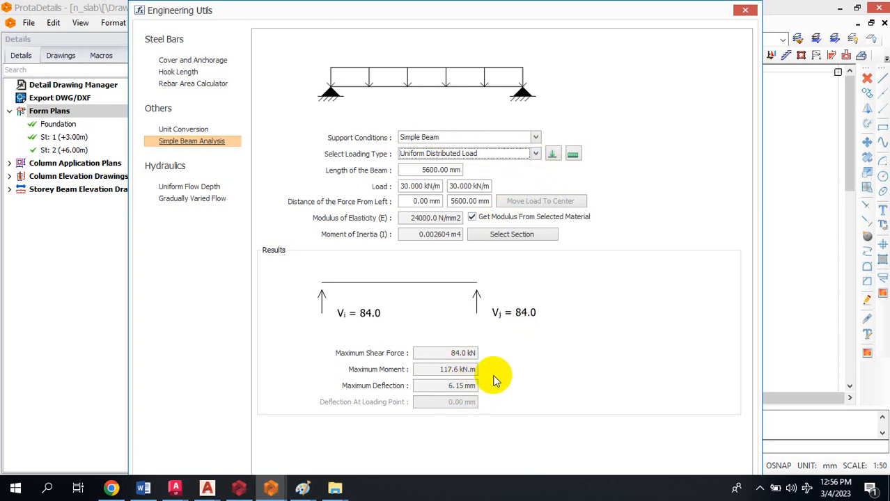
- Compare the results for Concentrated Load at Any Point with those for Uniform Distributed Load on the simple beam
{"action": "left_click", "coordinate": [552, 154]}
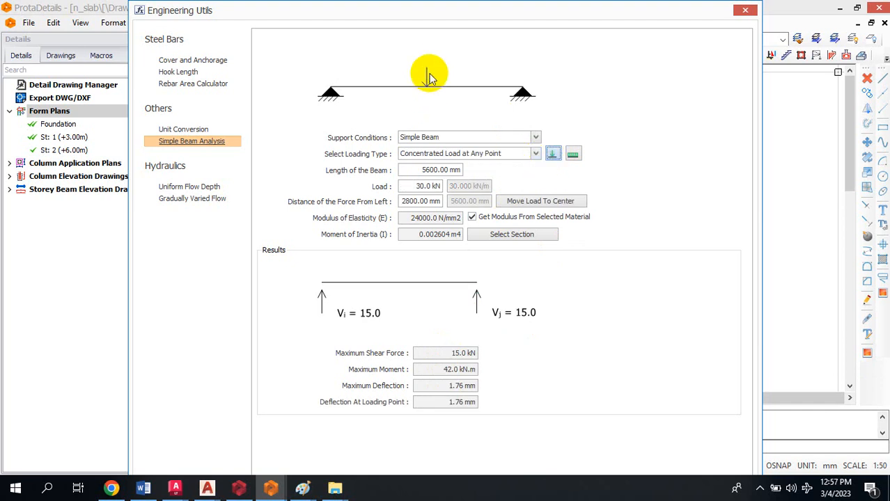
{"action": "left_click", "coordinate": [572, 154]}
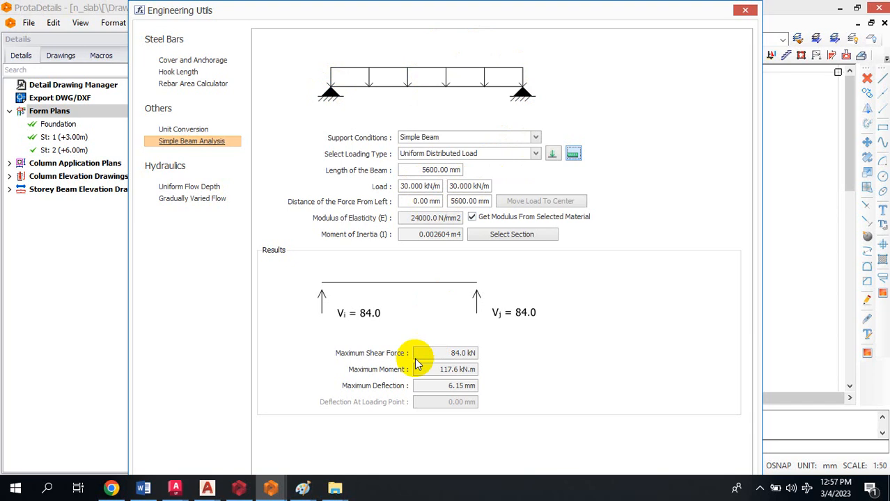
- Switch to the IMG_20230304_114908_023 image in Paint and examine the handwritten support reaction and moment calculations for the beam
{"action": "mouse_move", "coordinate": [301, 488]}
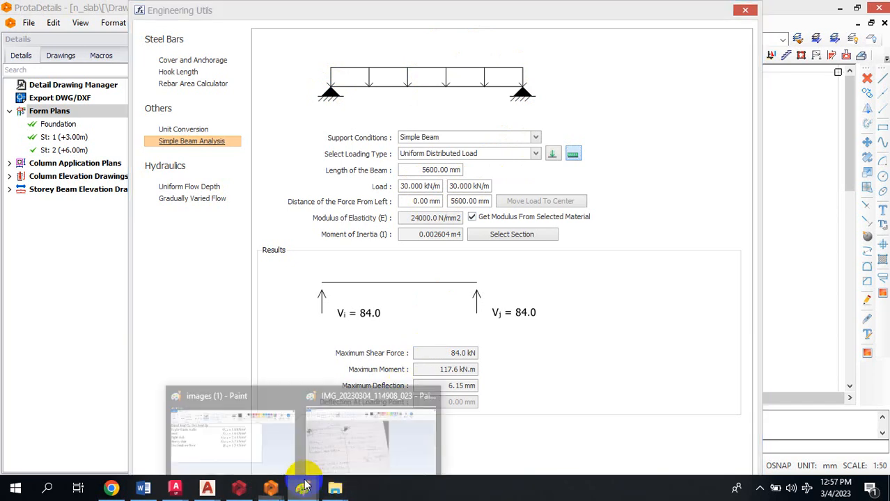
{"action": "left_click", "coordinate": [376, 435]}
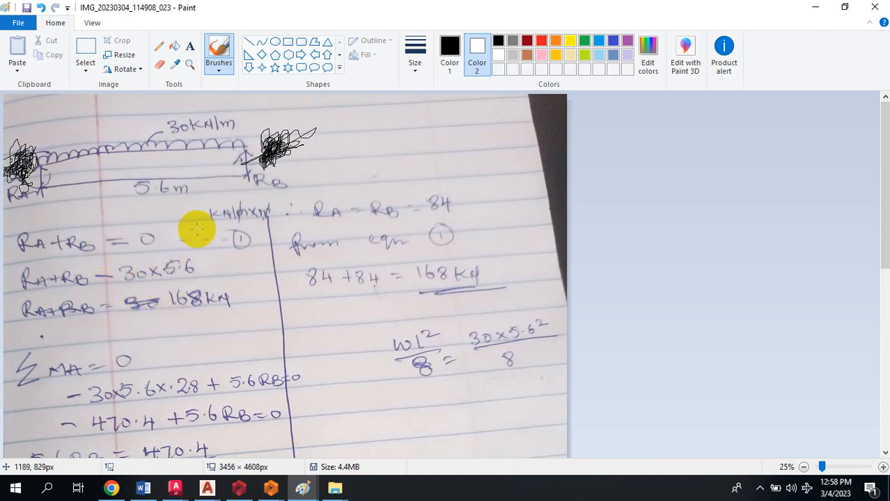
{"action": "scroll", "coordinate": [222, 209], "scroll_direction": "down", "scroll_amount": 3}
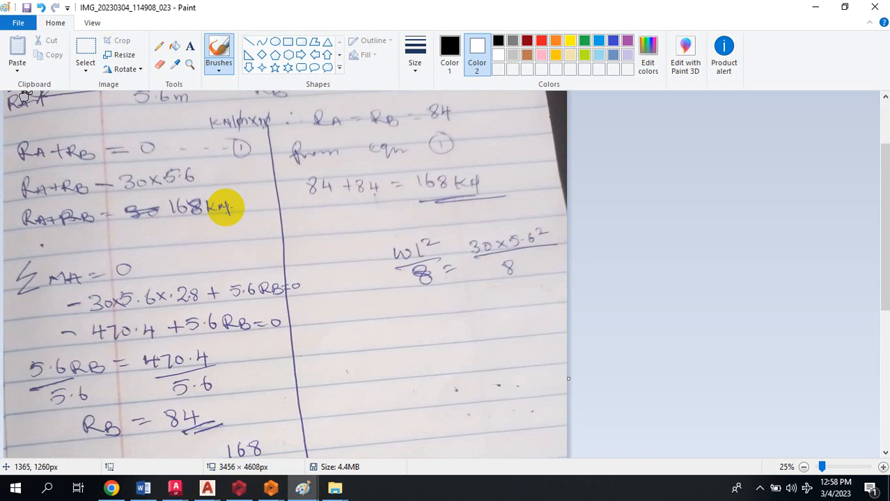
{"action": "scroll", "coordinate": [224, 206], "scroll_direction": "up", "scroll_amount": 3}
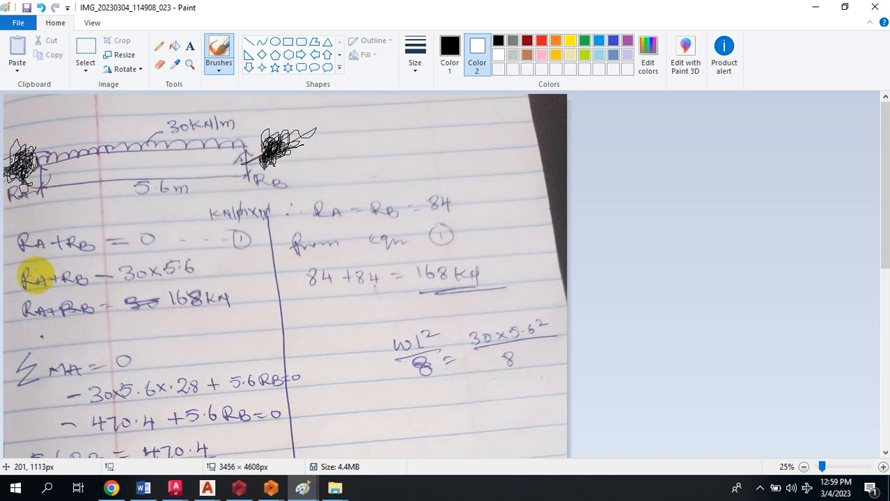
{"action": "mouse_move", "coordinate": [33, 277]}
{"action": "left_mouse_down"}
{"action": "mouse_move", "coordinate": [36, 290]}
{"action": "mouse_move", "coordinate": [27, 280]}
{"action": "mouse_move", "coordinate": [39, 271]}
{"action": "mouse_move", "coordinate": [38, 293]}
{"action": "mouse_move", "coordinate": [40, 274]}
{"action": "mouse_move", "coordinate": [54, 309]}
{"action": "mouse_move", "coordinate": [46, 319]}
{"action": "mouse_move", "coordinate": [21, 305]}
{"action": "left_mouse_up"}
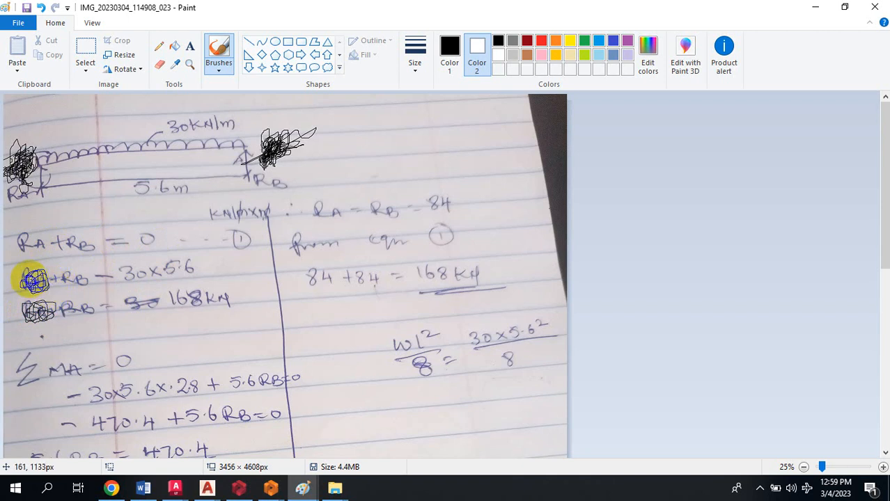
{"action": "mouse_move", "coordinate": [23, 275]}
{"action": "left_mouse_down"}
{"action": "mouse_move", "coordinate": [24, 300]}
{"action": "mouse_move", "coordinate": [30, 297]}
{"action": "left_mouse_up"}
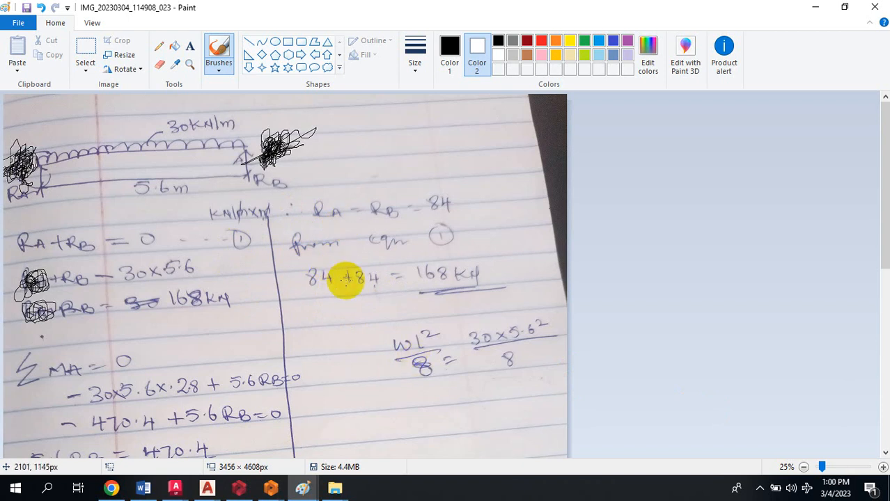
{"action": "key", "text": "ctrl+z"}
{"action": "key", "text": "ctrl+z"}
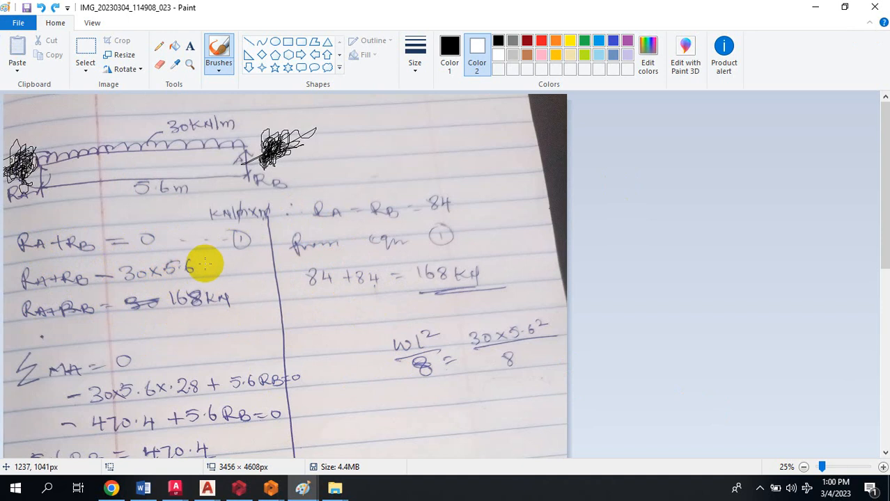
- Handwrite "= 0" with the brush after "RA+RB − 30×5.6" to complete the vertical equilibrium equation
{"action": "left_click_drag", "start_coordinate": [205, 265], "coordinate": [226, 271]}
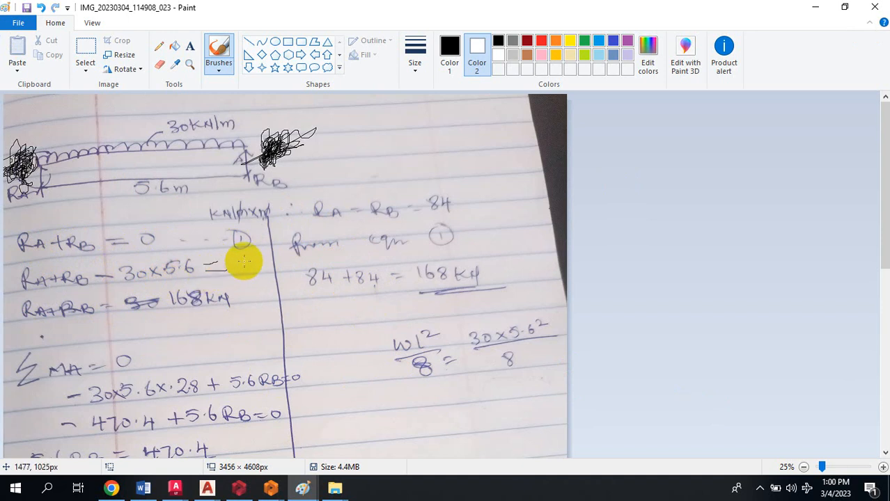
{"action": "mouse_move", "coordinate": [246, 261]}
{"action": "left_mouse_down"}
{"action": "mouse_move", "coordinate": [240, 270]}
{"action": "mouse_move", "coordinate": [257, 262]}
{"action": "left_mouse_up"}
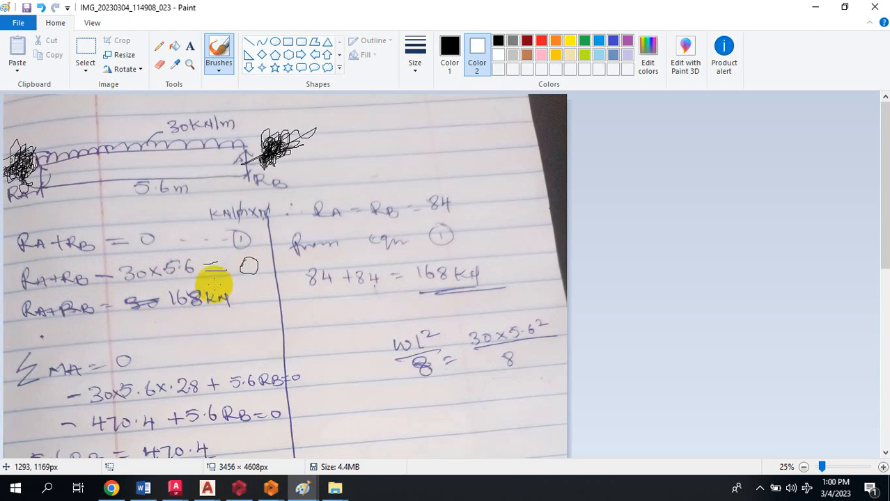
{"action": "scroll", "coordinate": [189, 284], "scroll_direction": "down", "scroll_amount": 3}
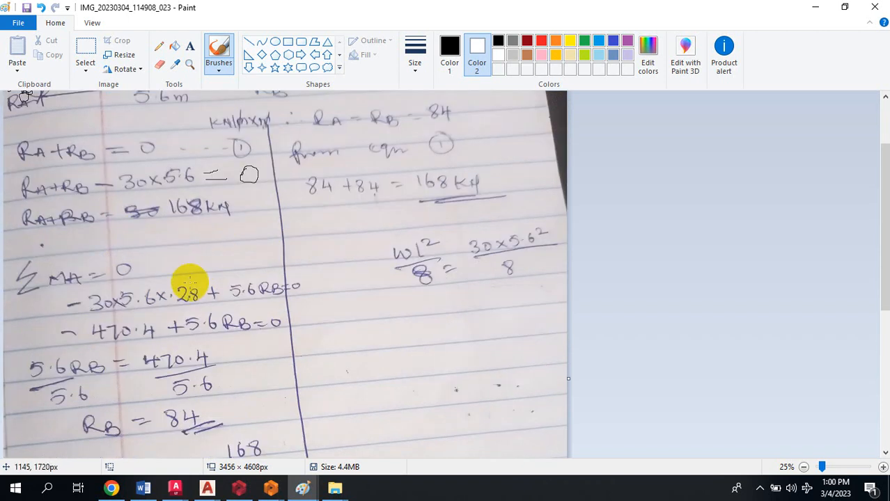
- Handwrite the moment unit "KNM" with the brush above the ΣMA equation
{"action": "scroll", "coordinate": [189, 286], "scroll_direction": "down", "scroll_amount": 4}
{"action": "scroll", "coordinate": [185, 179], "scroll_direction": "up", "scroll_amount": 1}
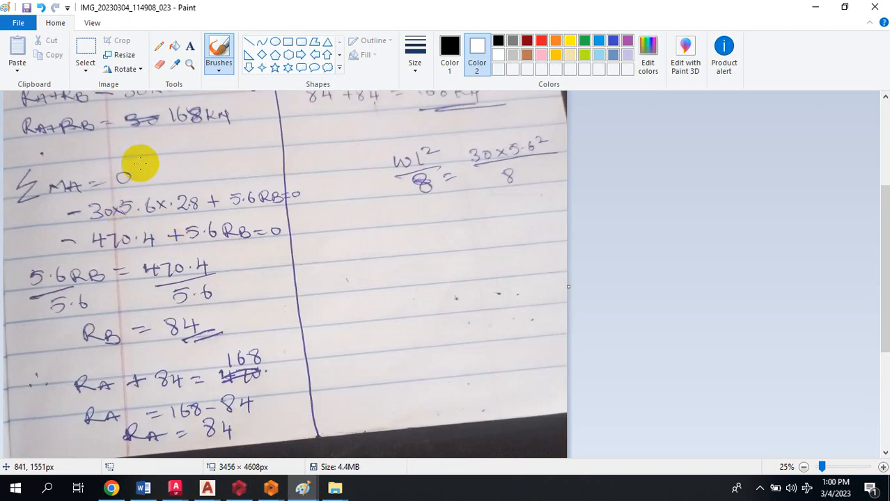
{"action": "scroll", "coordinate": [139, 158], "scroll_direction": "up", "scroll_amount": 3}
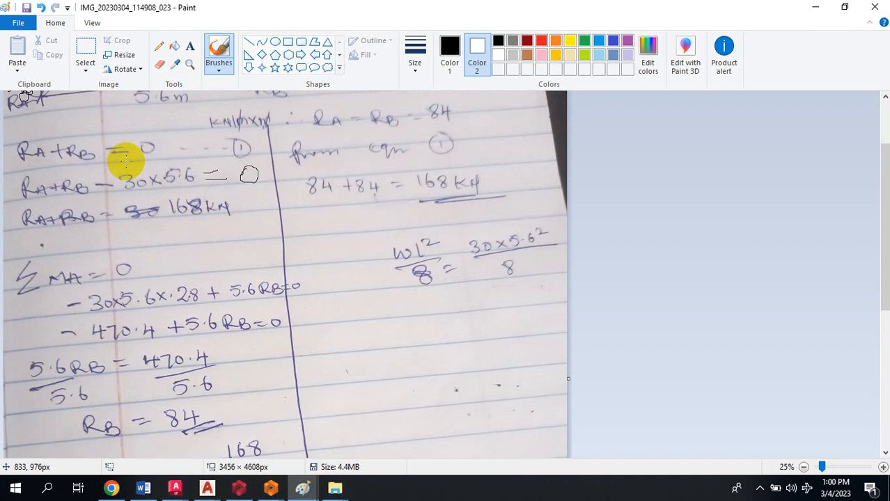
{"action": "mouse_move", "coordinate": [221, 230]}
{"action": "left_mouse_down"}
{"action": "mouse_move", "coordinate": [228, 259]}
{"action": "mouse_move", "coordinate": [227, 243]}
{"action": "mouse_move", "coordinate": [252, 248]}
{"action": "mouse_move", "coordinate": [284, 230]}
{"action": "mouse_move", "coordinate": [264, 243]}
{"action": "mouse_move", "coordinate": [277, 249]}
{"action": "mouse_move", "coordinate": [298, 235]}
{"action": "mouse_move", "coordinate": [303, 261]}
{"action": "left_mouse_up"}
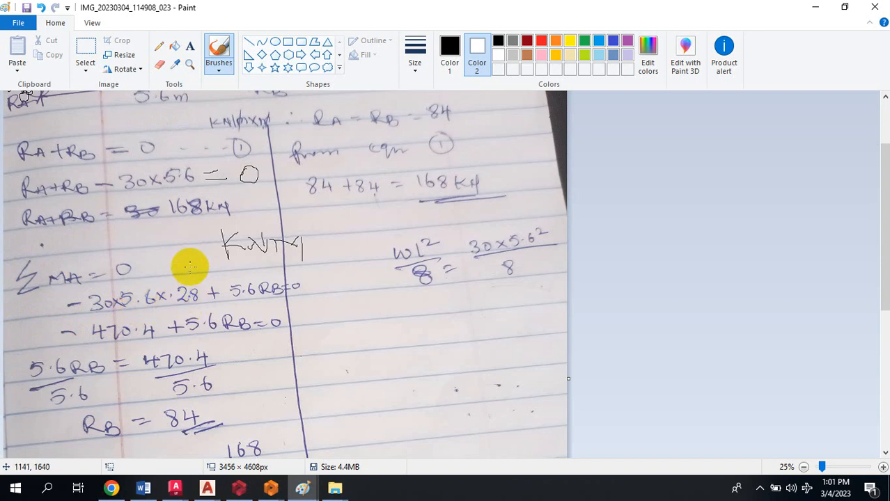
- Examine the handwritten derivation of the support reactions RB and RA from the beam sketch through the moment equation
{"action": "scroll", "coordinate": [169, 225], "scroll_direction": "up", "scroll_amount": 3}
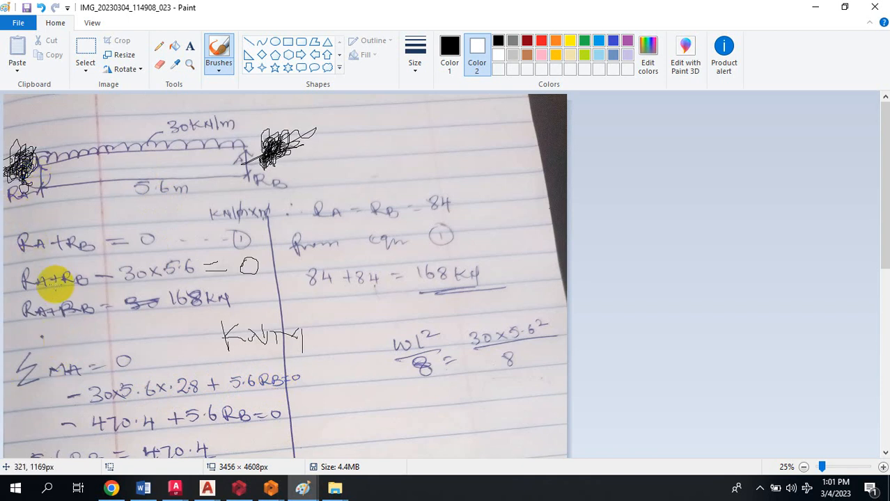
{"action": "left_click_drag", "start_coordinate": [31, 202], "coordinate": [21, 183]}
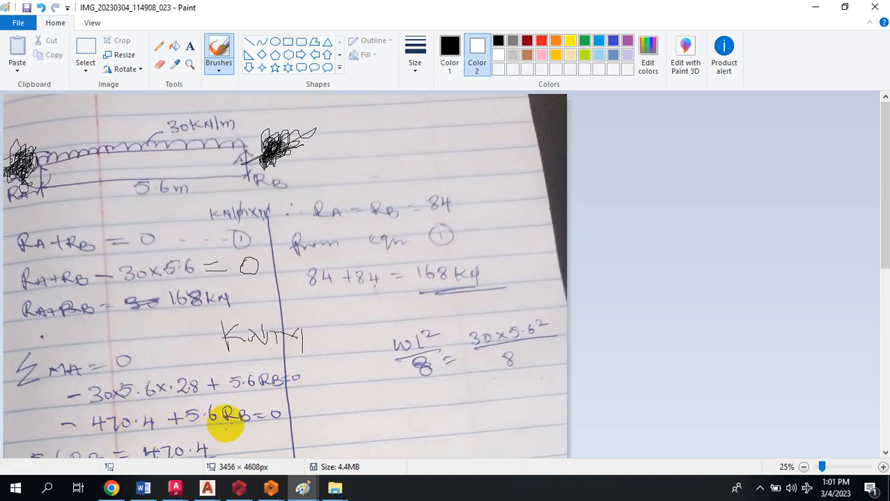
{"action": "scroll", "coordinate": [232, 385], "scroll_direction": "down", "scroll_amount": 3}
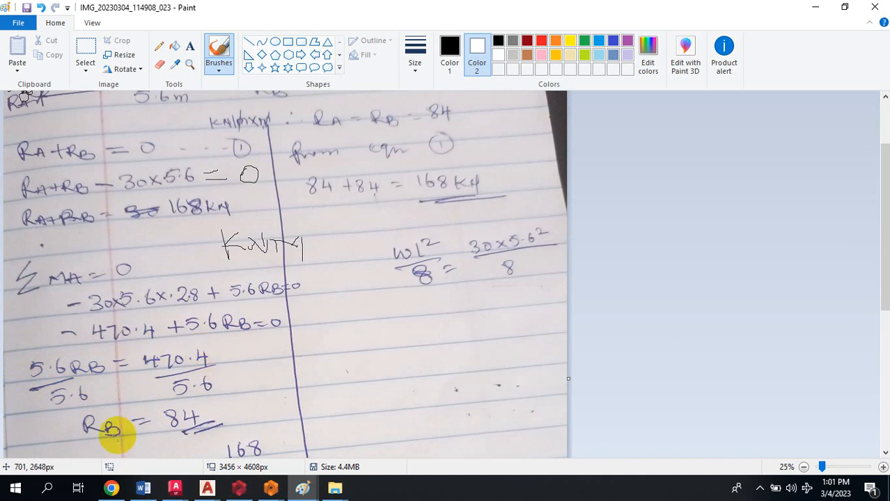
{"action": "scroll", "coordinate": [196, 343], "scroll_direction": "down", "scroll_amount": 3}
{"action": "scroll", "coordinate": [218, 212], "scroll_direction": "up", "scroll_amount": 5}
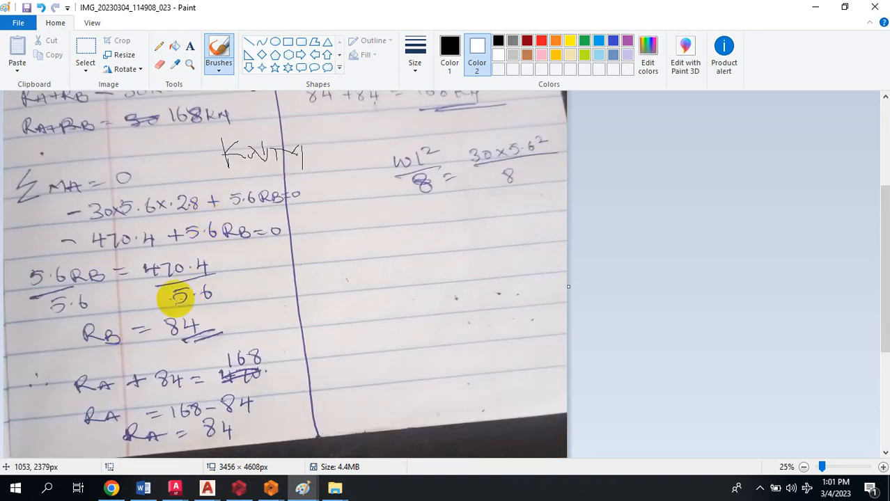
{"action": "scroll", "coordinate": [183, 295], "scroll_direction": "up", "scroll_amount": 5}
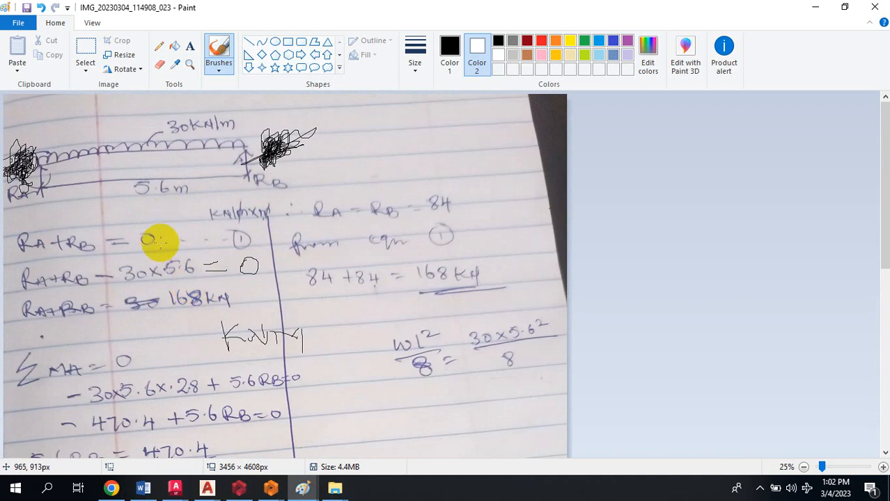
{"action": "scroll", "coordinate": [181, 223], "scroll_direction": "down", "scroll_amount": 5}
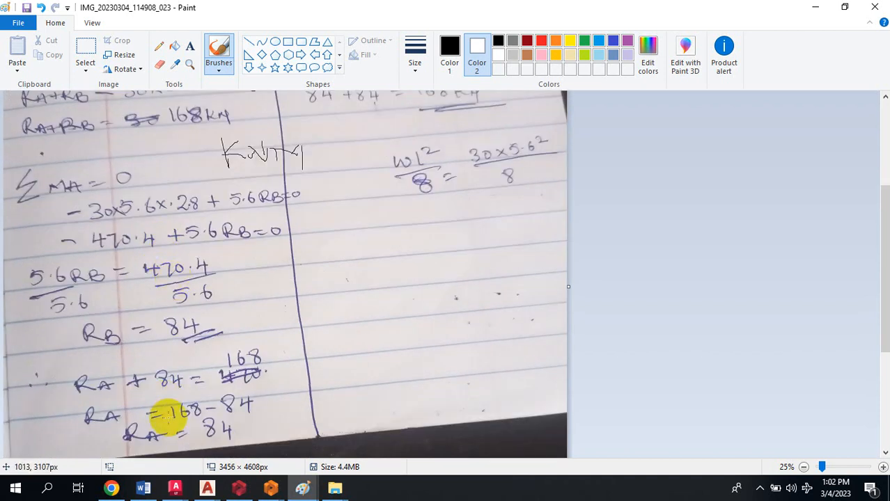
{"action": "scroll", "coordinate": [189, 379], "scroll_direction": "up", "scroll_amount": 3}
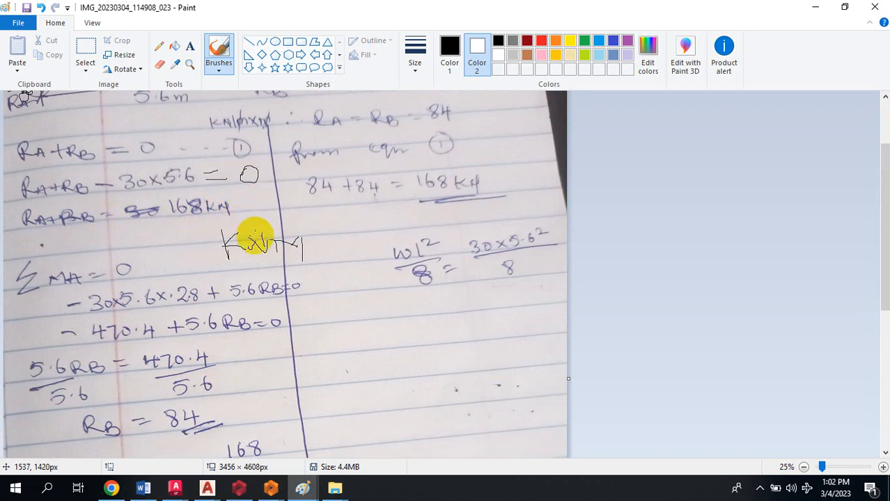
{"action": "scroll", "coordinate": [238, 209], "scroll_direction": "down", "scroll_amount": 3}
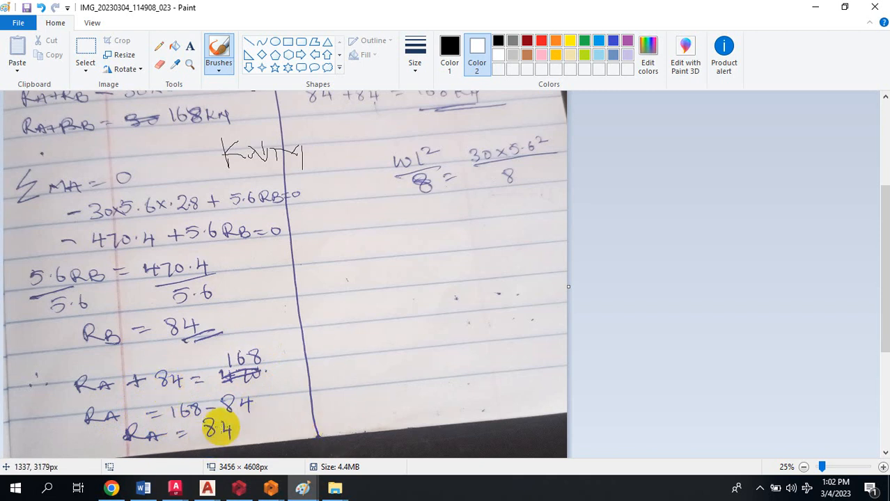
- Label "RA+RB = 168KN" as equation 2, circle the number, and overwrite the equation number after "from eqn" with 2
{"action": "scroll", "coordinate": [216, 358], "scroll_direction": "up", "scroll_amount": 5}
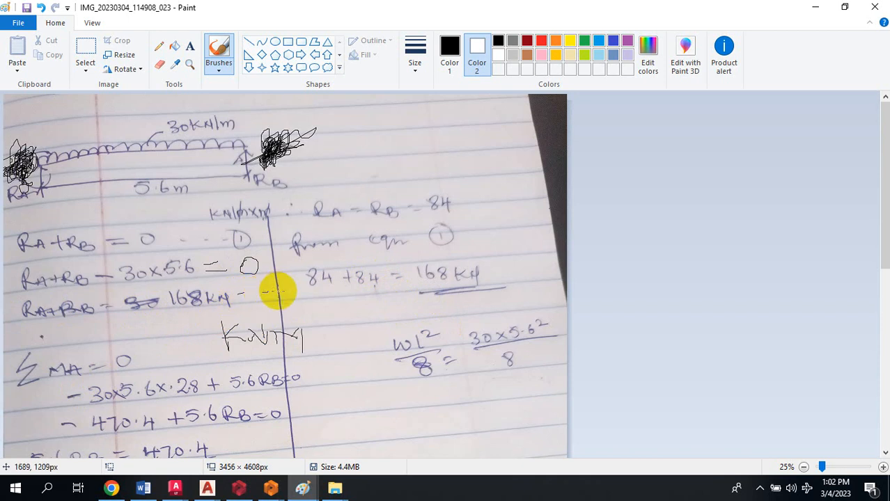
{"action": "mouse_move", "coordinate": [278, 280]}
{"action": "left_mouse_down"}
{"action": "mouse_move", "coordinate": [267, 293]}
{"action": "mouse_move", "coordinate": [284, 297]}
{"action": "left_mouse_up"}
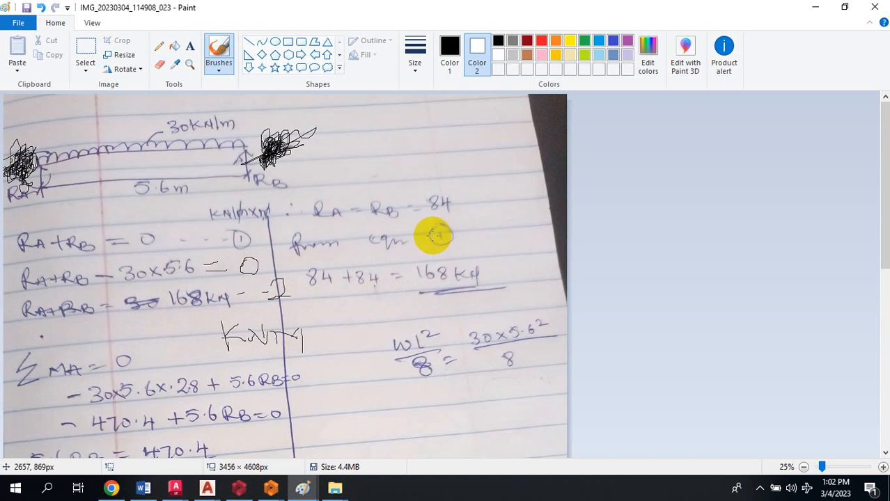
{"action": "mouse_move", "coordinate": [436, 230]}
{"action": "left_mouse_down"}
{"action": "mouse_move", "coordinate": [433, 238]}
{"action": "mouse_move", "coordinate": [445, 238]}
{"action": "left_mouse_up"}
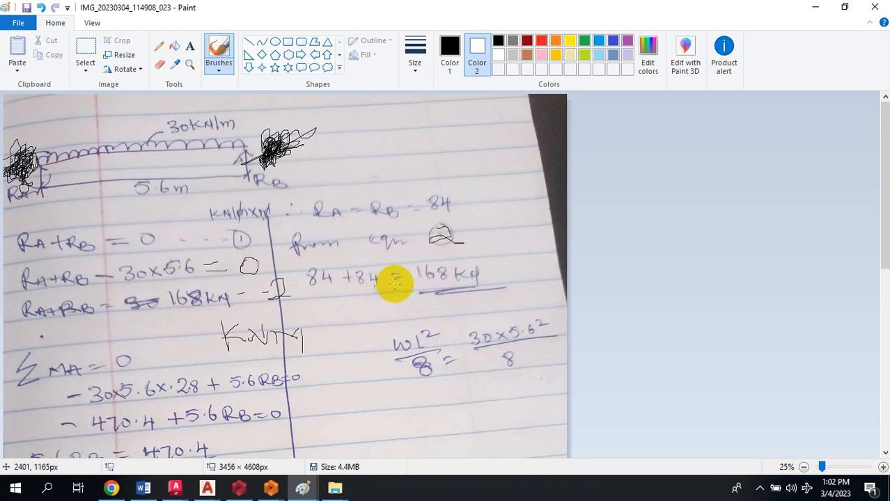
{"action": "scroll", "coordinate": [371, 203], "scroll_direction": "down", "scroll_amount": 3}
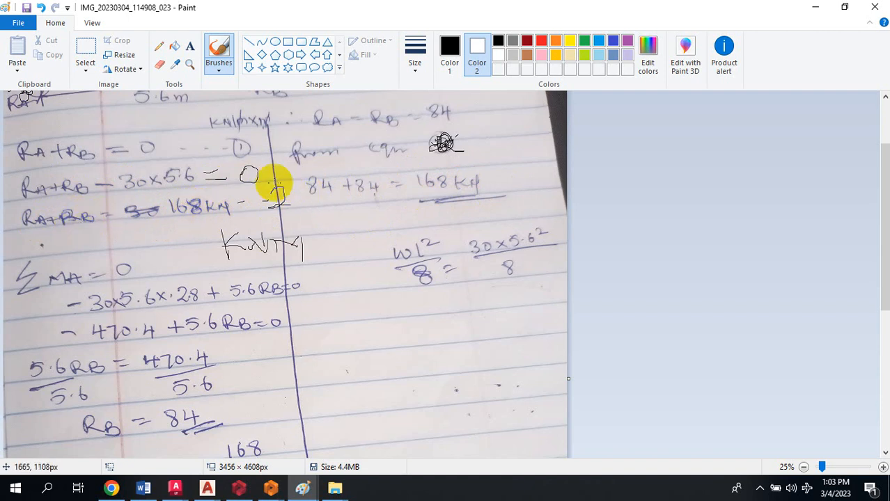
{"action": "mouse_move", "coordinate": [272, 179]}
{"action": "left_mouse_down"}
{"action": "mouse_move", "coordinate": [260, 193]}
{"action": "mouse_move", "coordinate": [290, 210]}
{"action": "mouse_move", "coordinate": [280, 182]}
{"action": "mouse_move", "coordinate": [264, 182]}
{"action": "mouse_move", "coordinate": [286, 215]}
{"action": "mouse_move", "coordinate": [287, 191]}
{"action": "left_mouse_up"}
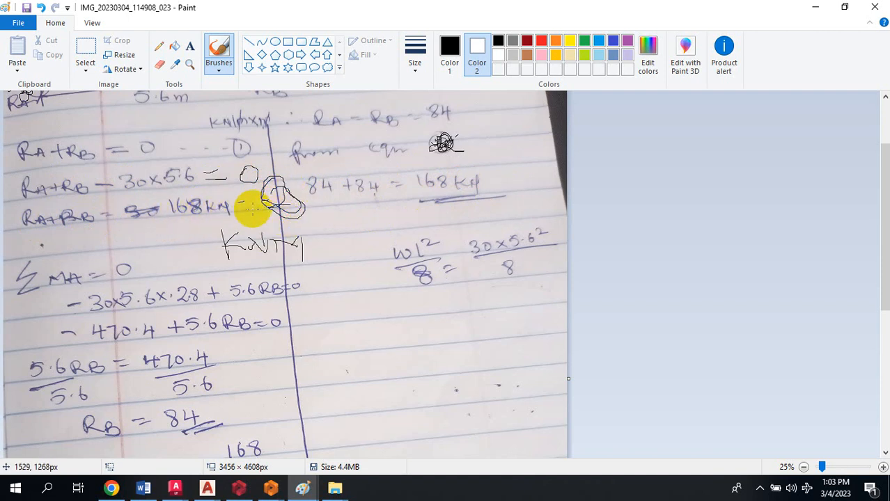
- Handwrite "= 117.6" with the brush beneath the wl²/8 expression as the maximum moment result
{"action": "scroll", "coordinate": [273, 187], "scroll_direction": "down", "scroll_amount": 5}
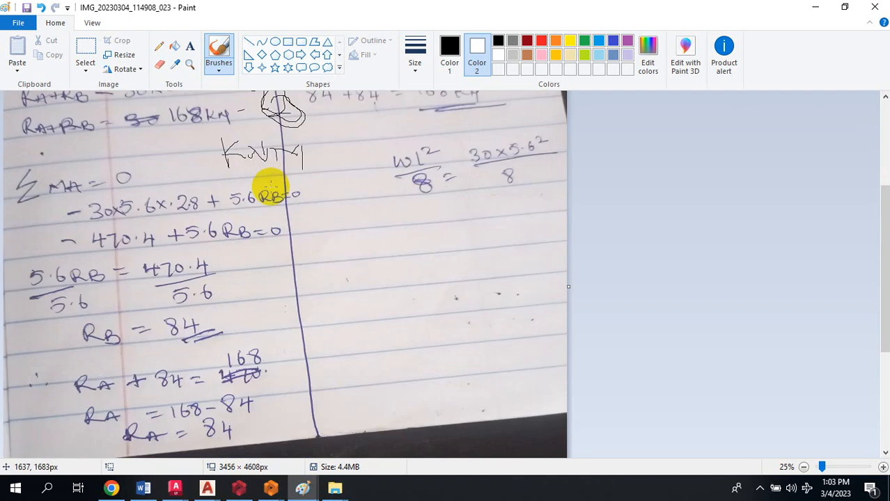
{"action": "scroll", "coordinate": [391, 202], "scroll_direction": "up", "scroll_amount": 5}
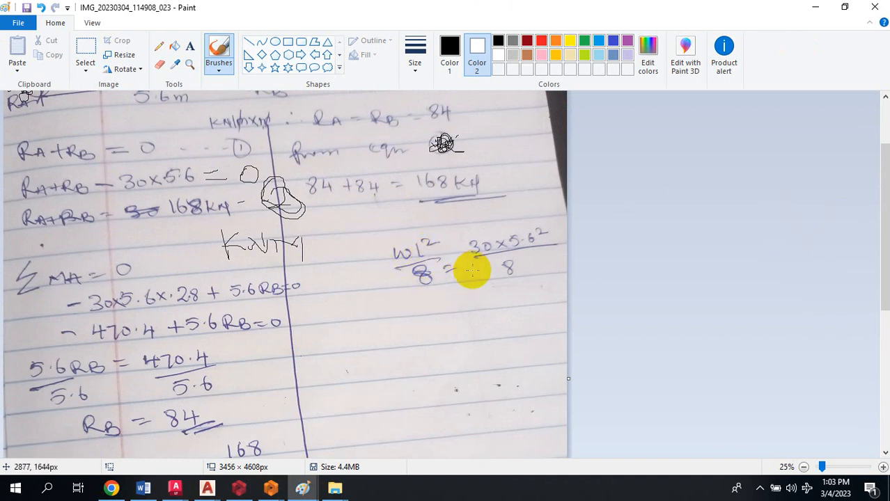
{"action": "scroll", "coordinate": [457, 272], "scroll_direction": "up", "scroll_amount": 3}
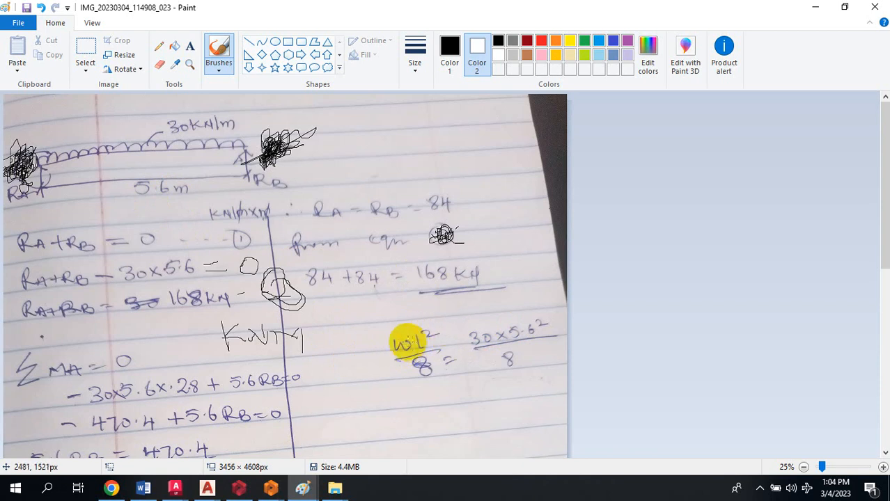
{"action": "scroll", "coordinate": [386, 260], "scroll_direction": "down", "scroll_amount": 5}
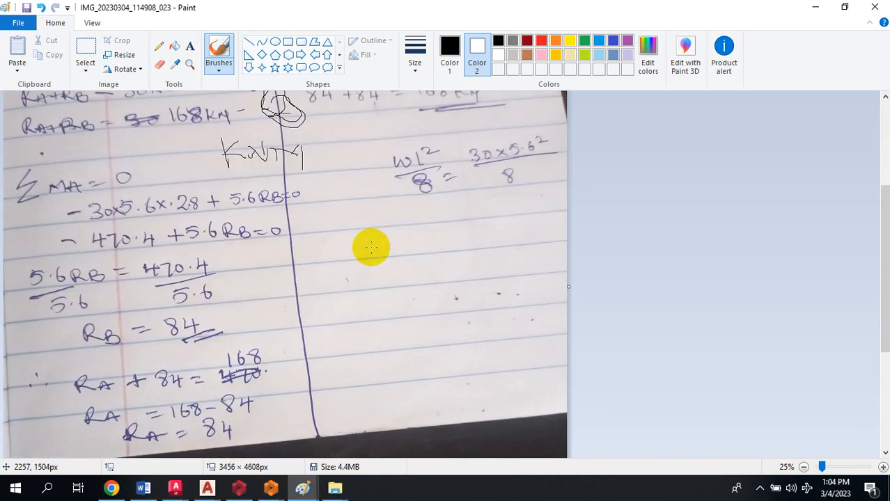
{"action": "left_click", "coordinate": [345, 230]}
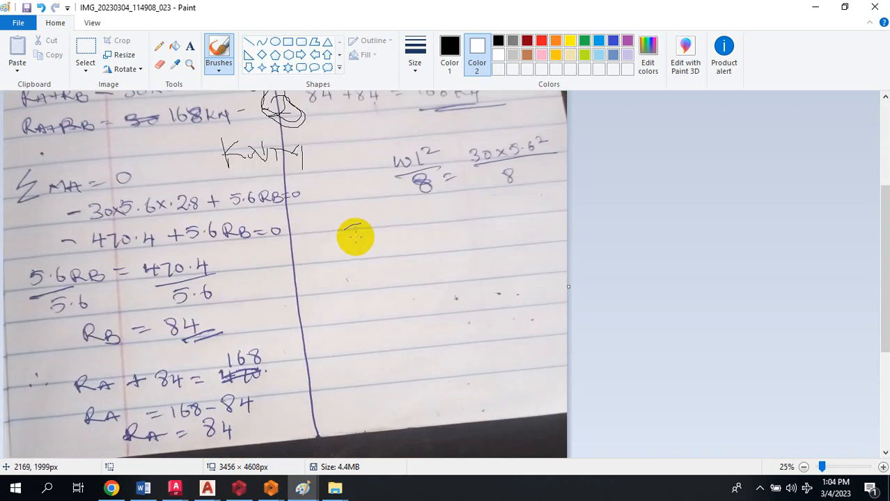
{"action": "left_click_drag", "start_coordinate": [345, 232], "coordinate": [377, 234]}
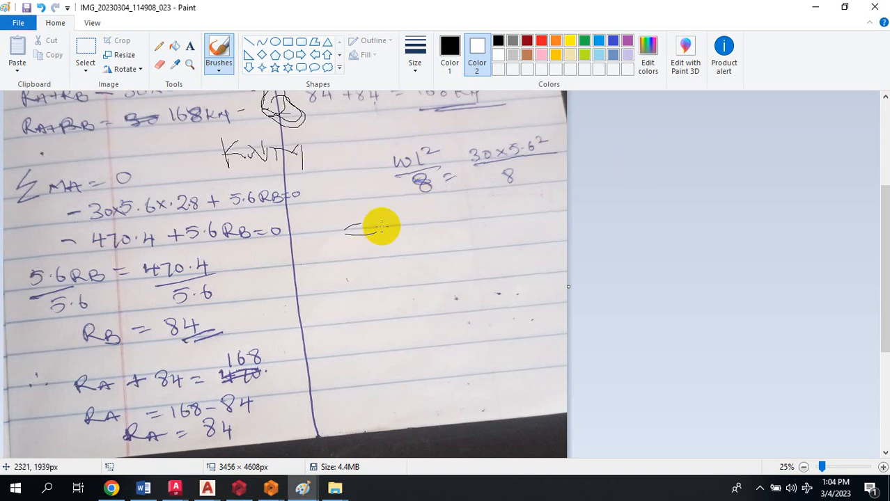
{"action": "left_click_drag", "start_coordinate": [385, 217], "coordinate": [389, 255]}
{"action": "left_click_drag", "start_coordinate": [394, 220], "coordinate": [391, 255]}
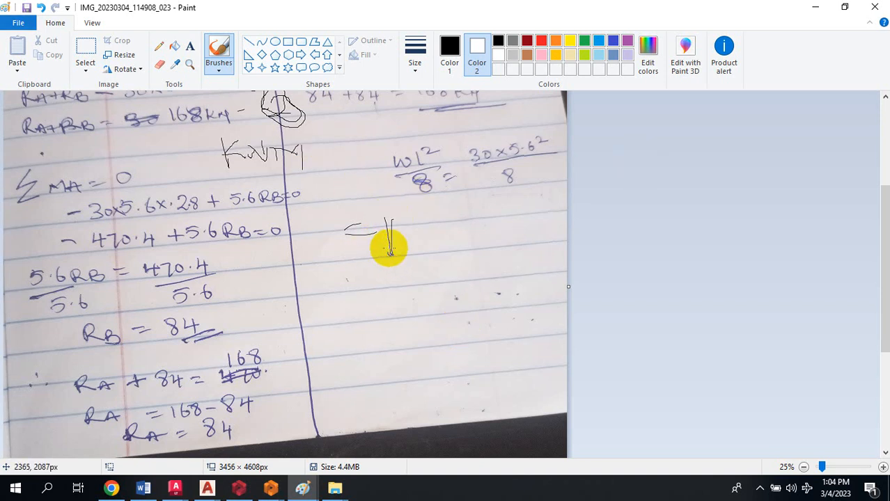
{"action": "mouse_move", "coordinate": [405, 221]}
{"action": "left_mouse_down"}
{"action": "mouse_move", "coordinate": [435, 207]}
{"action": "mouse_move", "coordinate": [423, 263]}
{"action": "left_mouse_up"}
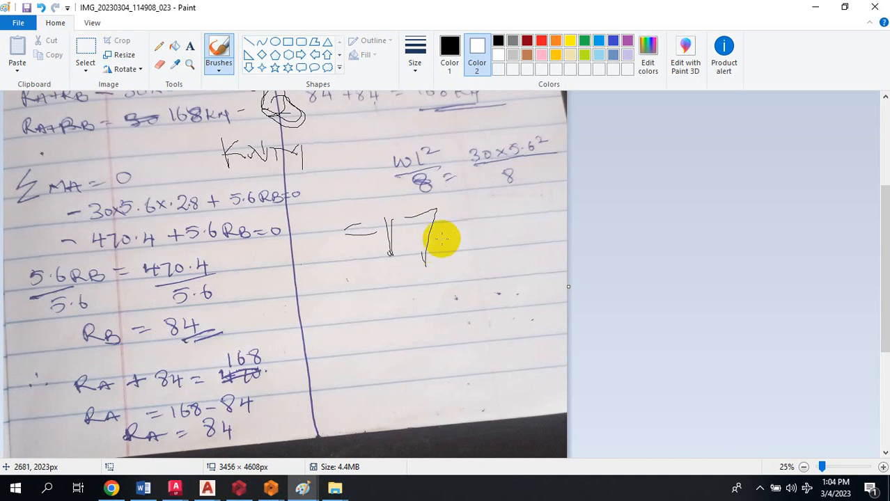
{"action": "mouse_move", "coordinate": [477, 202]}
{"action": "left_mouse_down"}
{"action": "mouse_move", "coordinate": [455, 215]}
{"action": "mouse_move", "coordinate": [462, 240]}
{"action": "mouse_move", "coordinate": [459, 224]}
{"action": "left_mouse_up"}
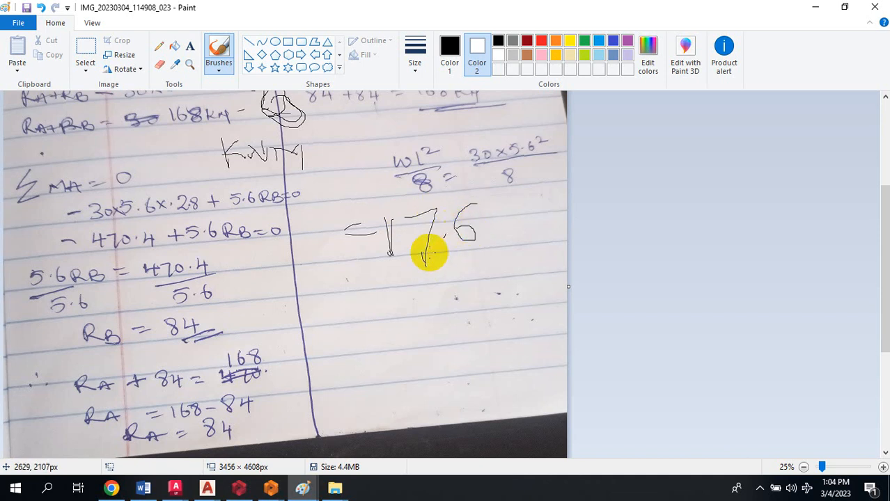
- Compare the Simple Beam Analysis reactions and maximum moment in ProtaDetails with the handwritten RA, RB and wl²/8 results in Paint
{"action": "scroll", "coordinate": [193, 237], "scroll_direction": "down", "scroll_amount": 3}
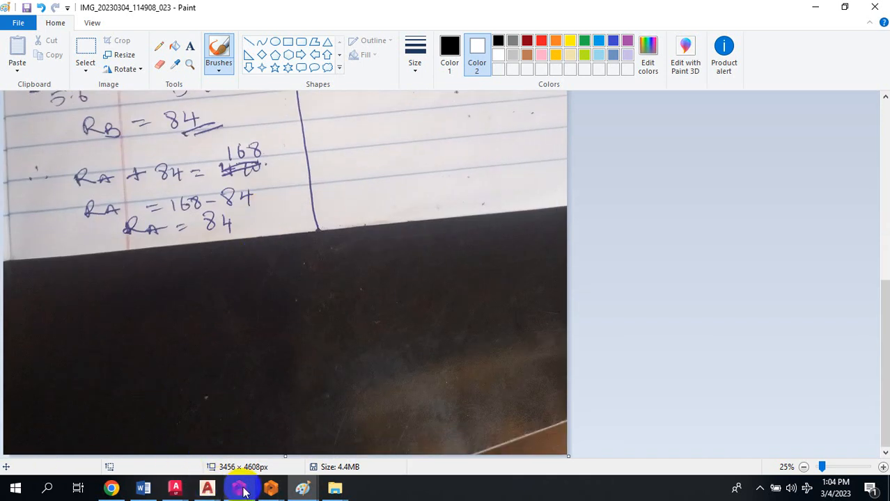
{"action": "mouse_move", "coordinate": [270, 488]}
{"action": "left_click", "coordinate": [326, 438]}
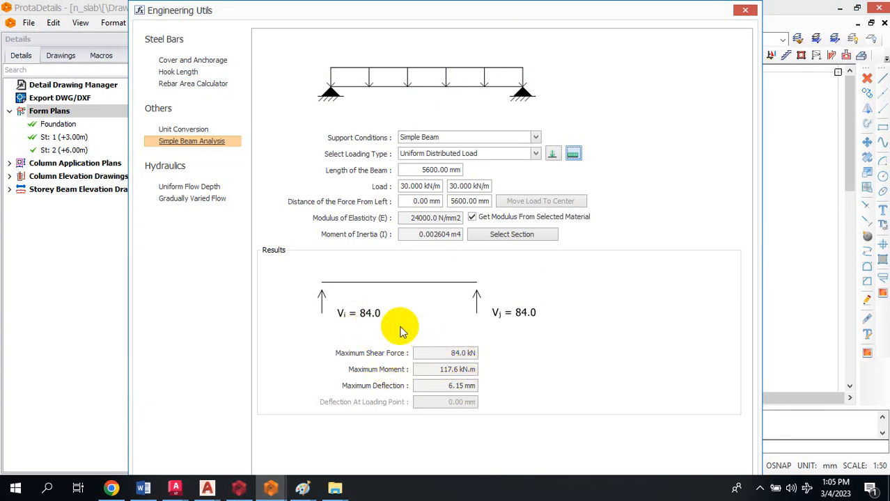
{"action": "mouse_move", "coordinate": [300, 486]}
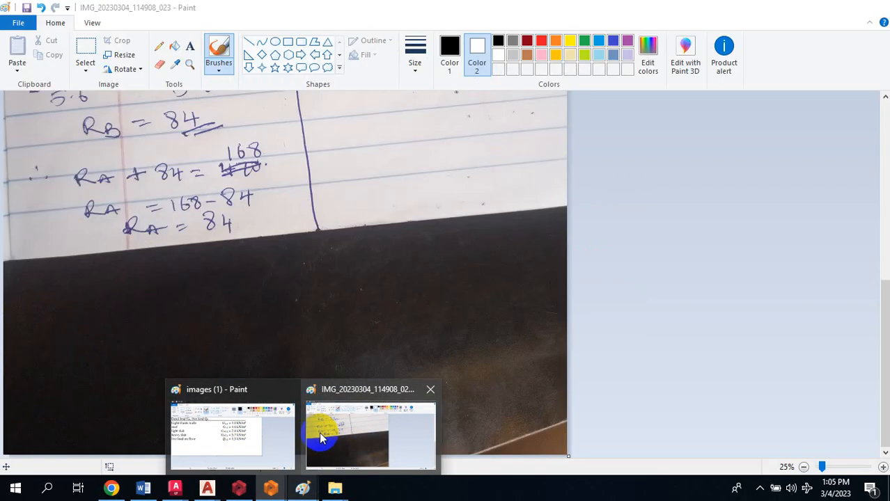
{"action": "left_click", "coordinate": [313, 437]}
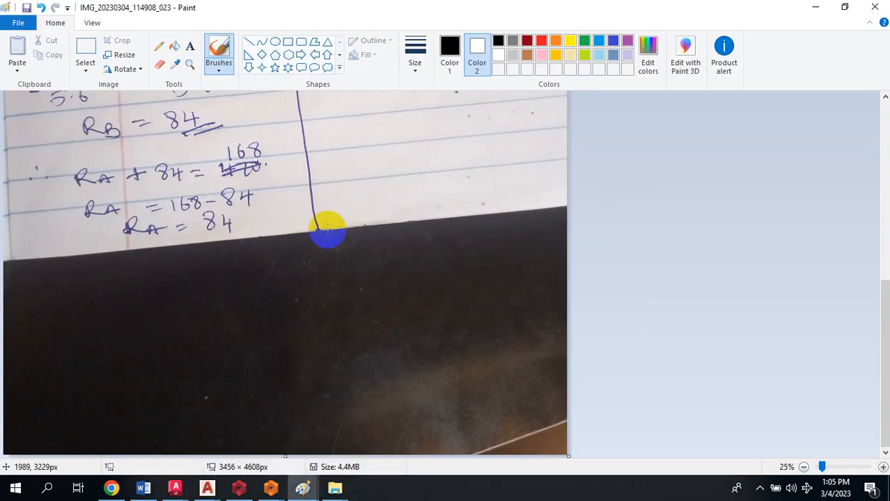
{"action": "scroll", "coordinate": [230, 229], "scroll_direction": "up", "scroll_amount": 3}
{"action": "scroll", "coordinate": [233, 251], "scroll_direction": "up", "scroll_amount": 2}
{"action": "scroll", "coordinate": [235, 255], "scroll_direction": "down", "scroll_amount": 4}
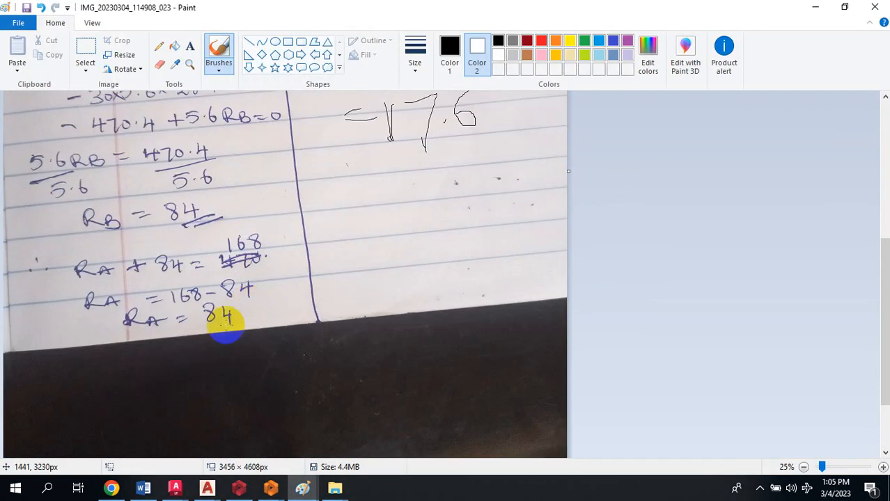
{"action": "scroll", "coordinate": [251, 327], "scroll_direction": "up", "scroll_amount": 5}
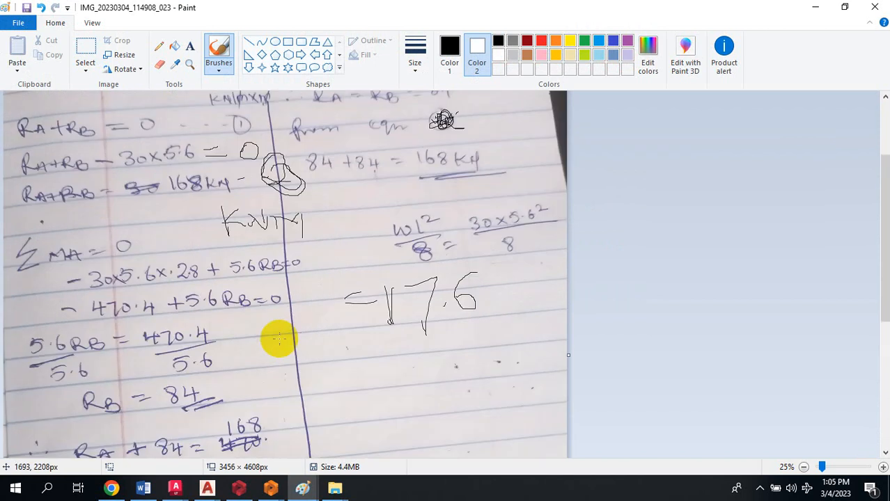
{"action": "scroll", "coordinate": [364, 286], "scroll_direction": "down", "scroll_amount": 5}
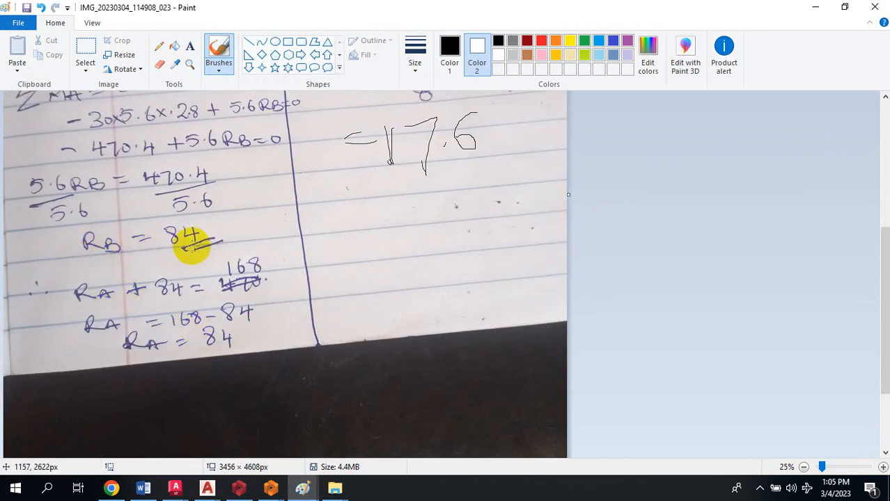
{"action": "left_click", "coordinate": [284, 490]}
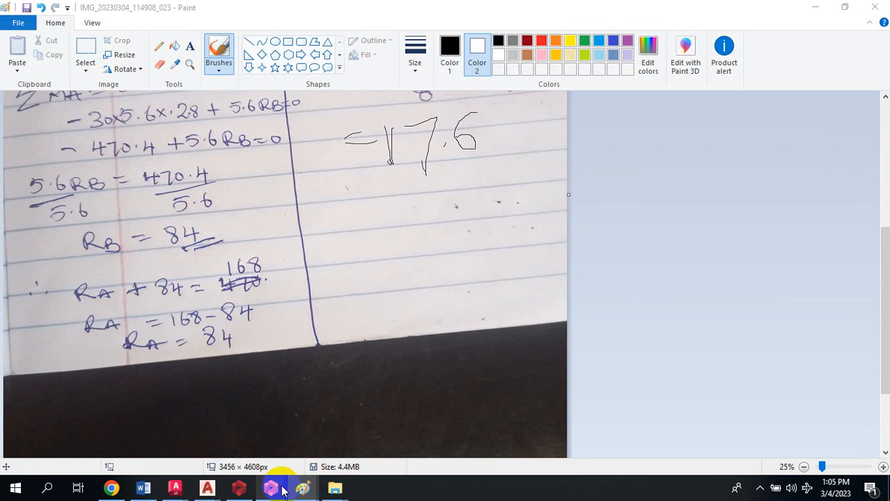
{"action": "left_click", "coordinate": [338, 431]}
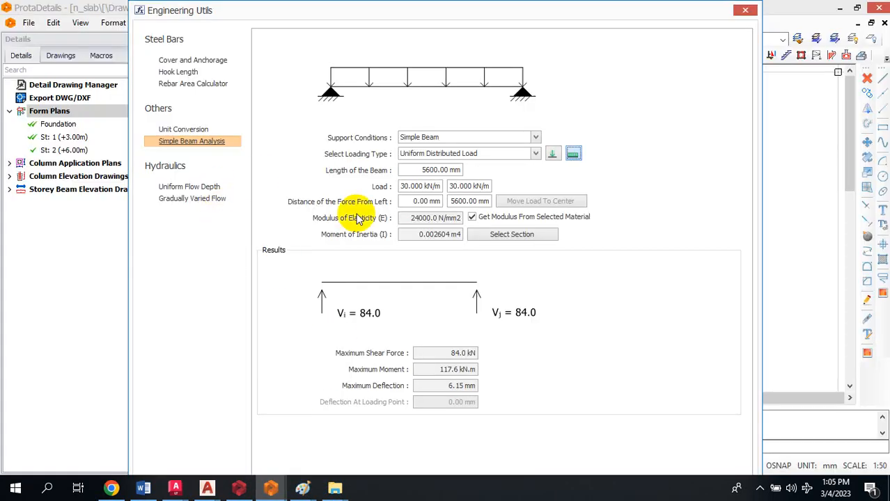
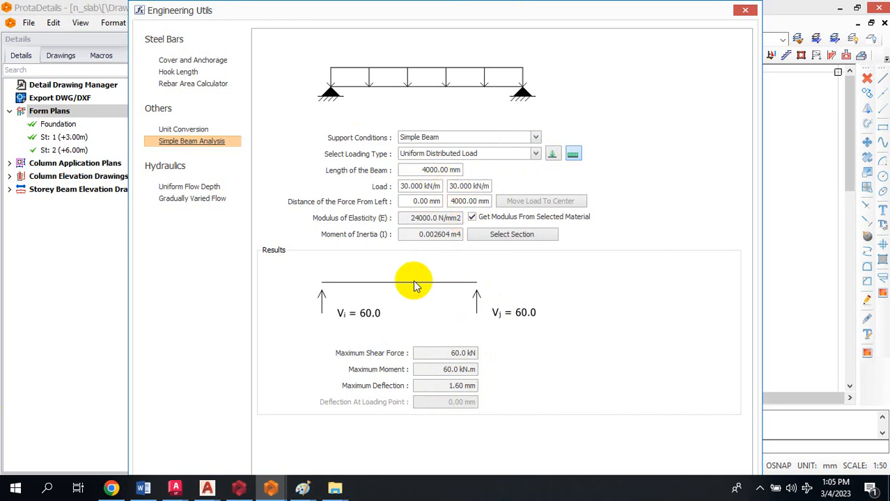
- Check the span on the handwritten beam sketch in Paint, and set the length of the beam to 5600 mm in Engineering Utils
{"action": "mouse_move", "coordinate": [308, 492]}
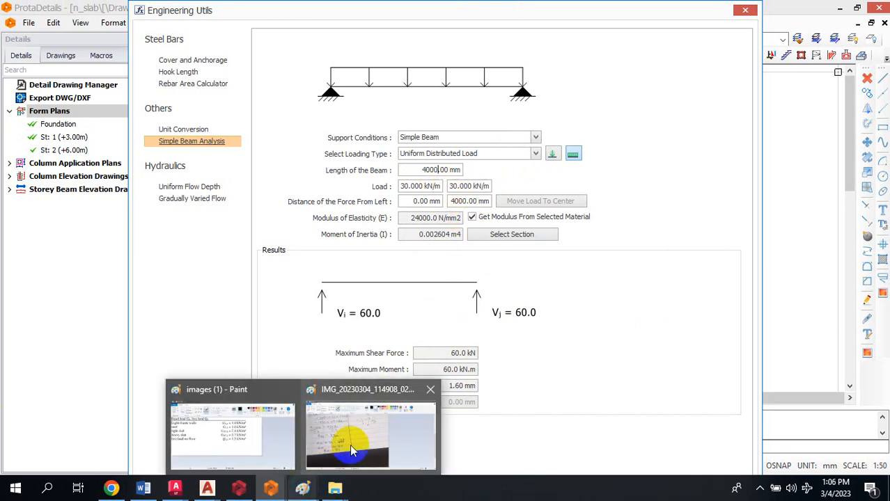
{"action": "left_click", "coordinate": [376, 425]}
{"action": "scroll", "coordinate": [293, 135], "scroll_direction": "up", "scroll_amount": 5}
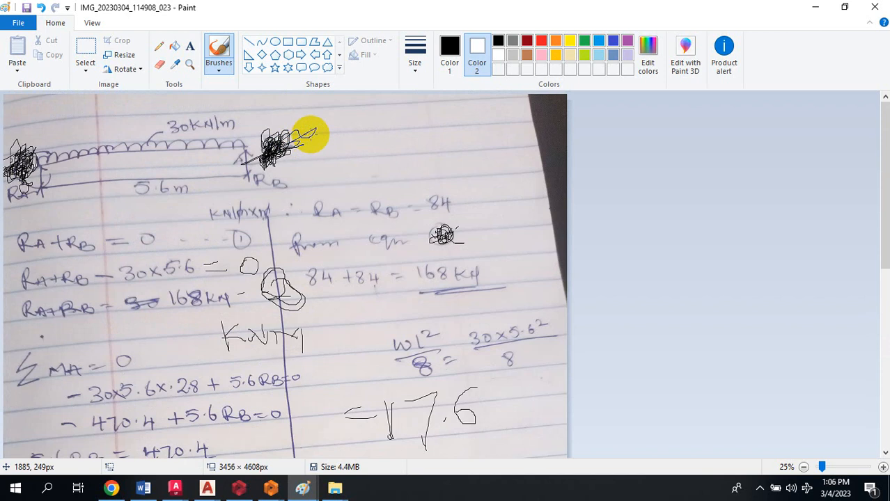
{"action": "scroll", "coordinate": [324, 165], "scroll_direction": "down", "scroll_amount": 8}
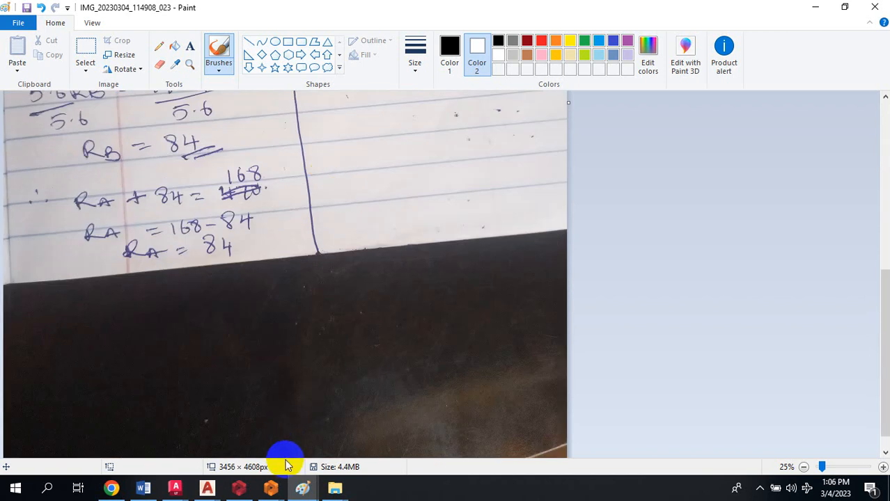
{"action": "mouse_move", "coordinate": [266, 491]}
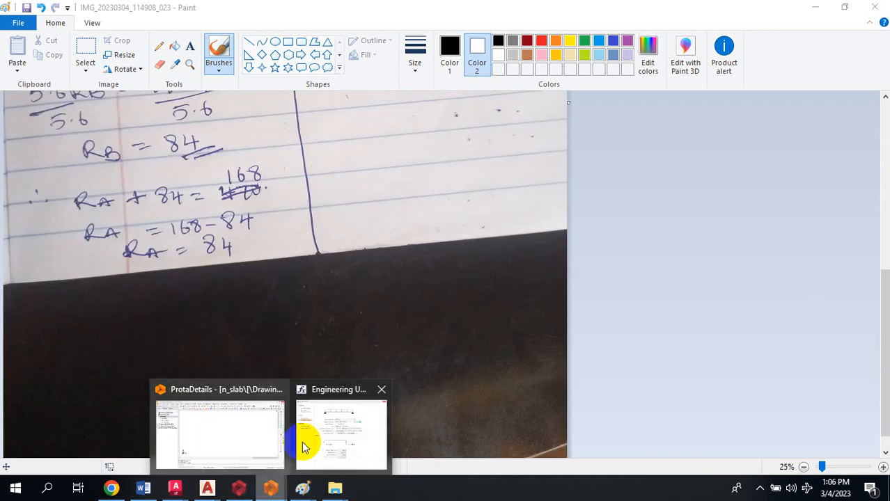
{"action": "left_click", "coordinate": [338, 434]}
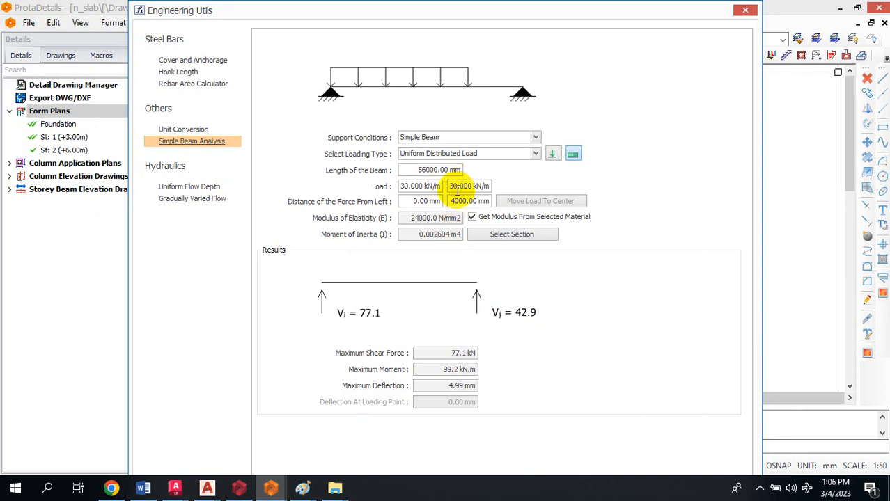
{"action": "key", "text": "BackSpace"}
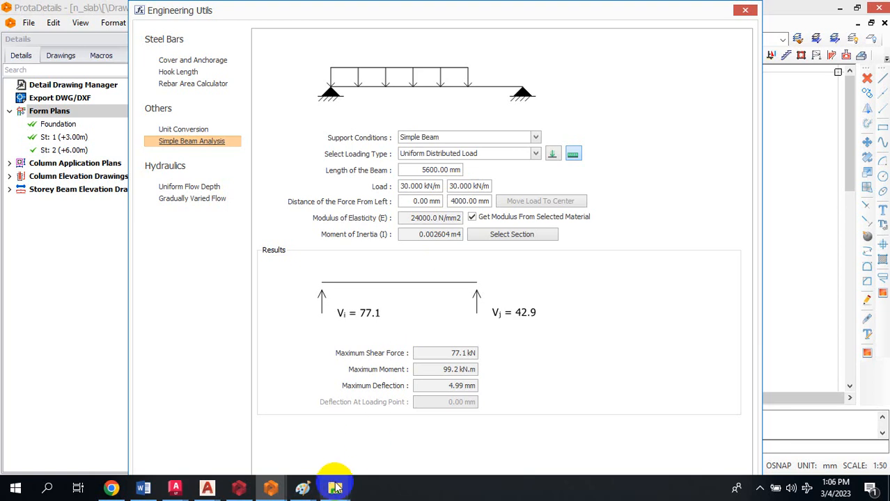
- Recheck the beam sketch in Paint, and set the end distance of the uniform load from the left to 5600 mm in Engineering Utils
{"action": "mouse_move", "coordinate": [300, 490]}
{"action": "left_click", "coordinate": [343, 428]}
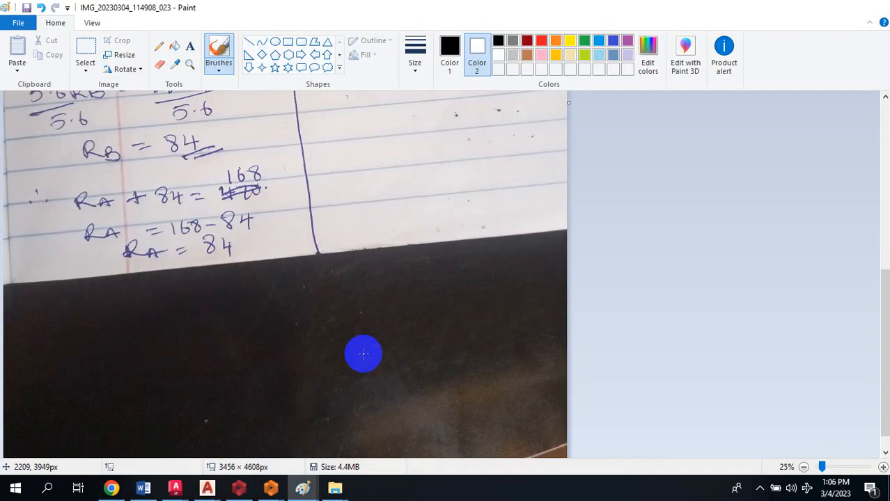
{"action": "scroll", "coordinate": [314, 193], "scroll_direction": "up", "scroll_amount": 5}
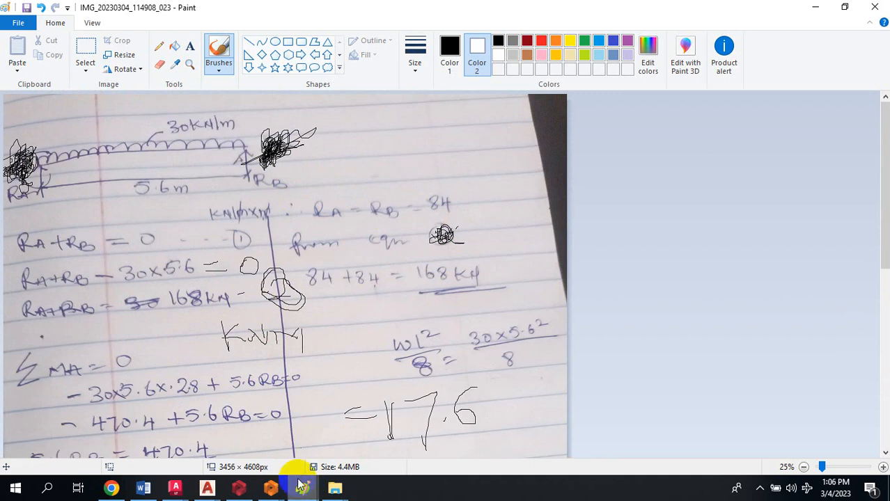
{"action": "mouse_move", "coordinate": [300, 493]}
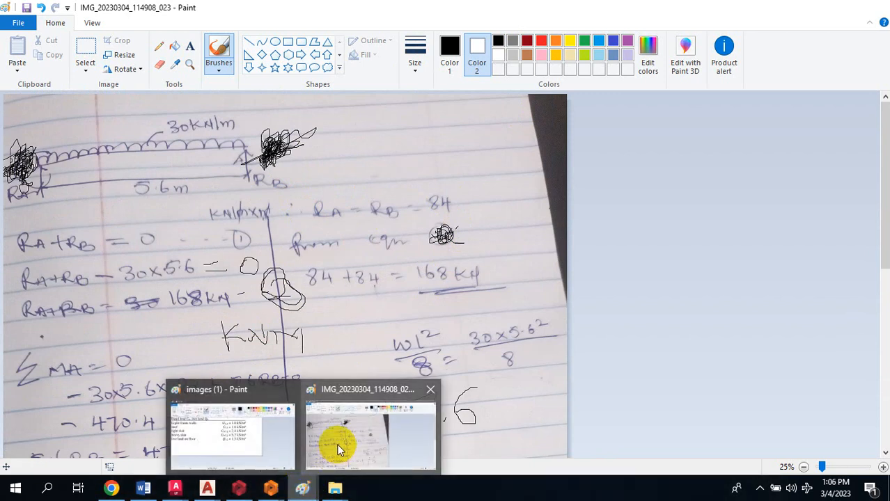
{"action": "mouse_move", "coordinate": [269, 493]}
{"action": "left_click", "coordinate": [314, 435]}
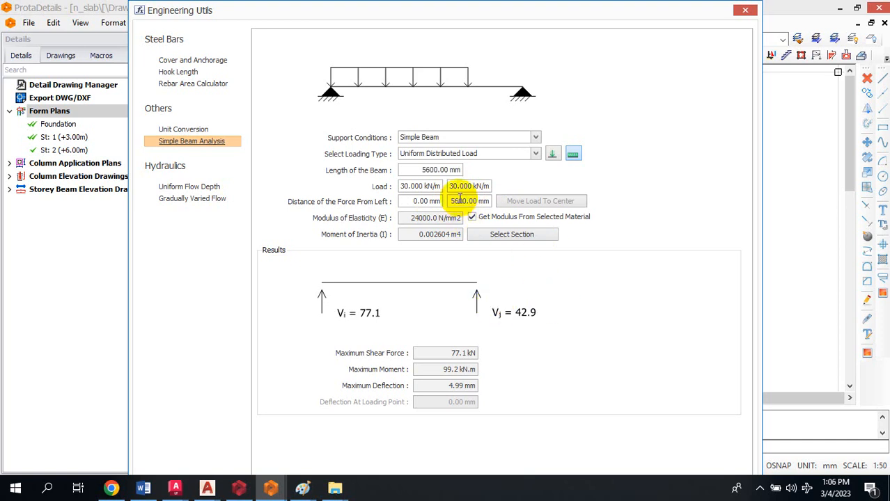
{"action": "key", "text": "Return"}
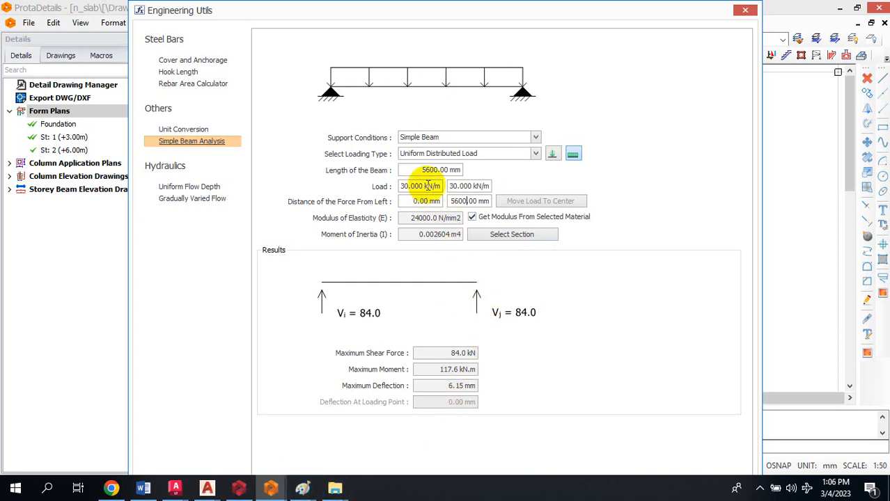
- Set the end distance of the uniform load to 4000 mm so it covers only part of the beam
{"action": "double_click", "coordinate": [456, 201]}
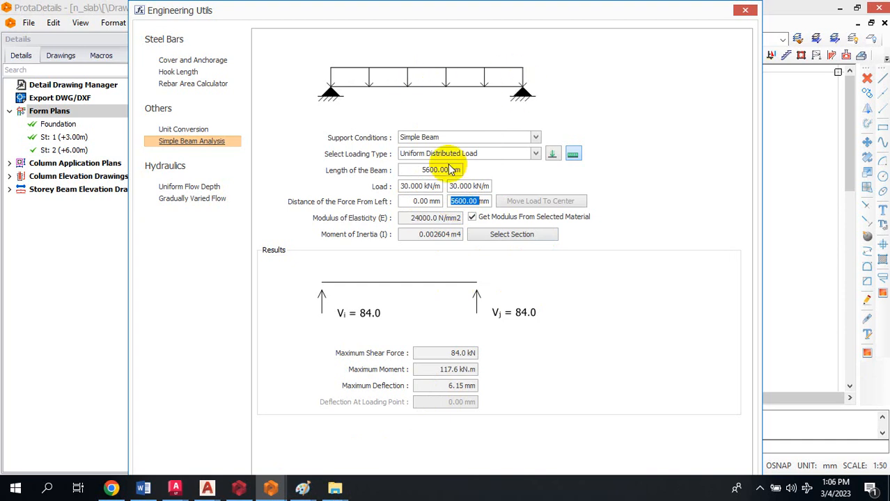
{"action": "type", "text": "400"}
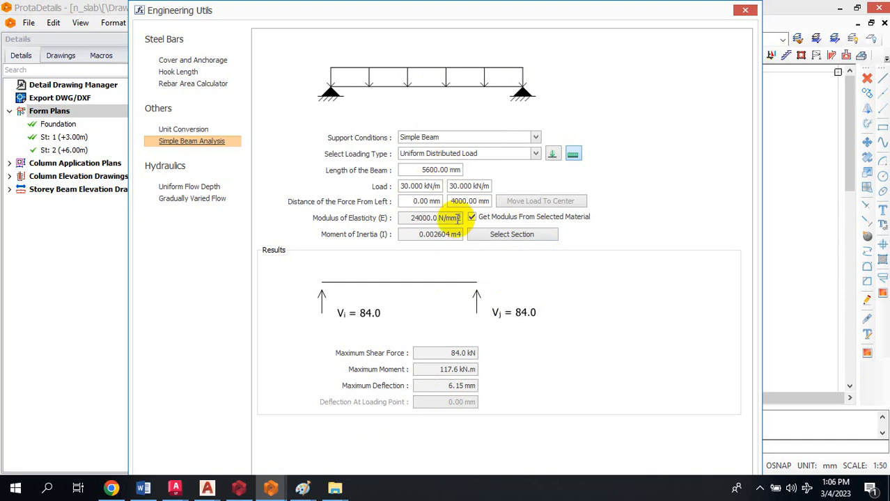
{"action": "left_click", "coordinate": [456, 187]}
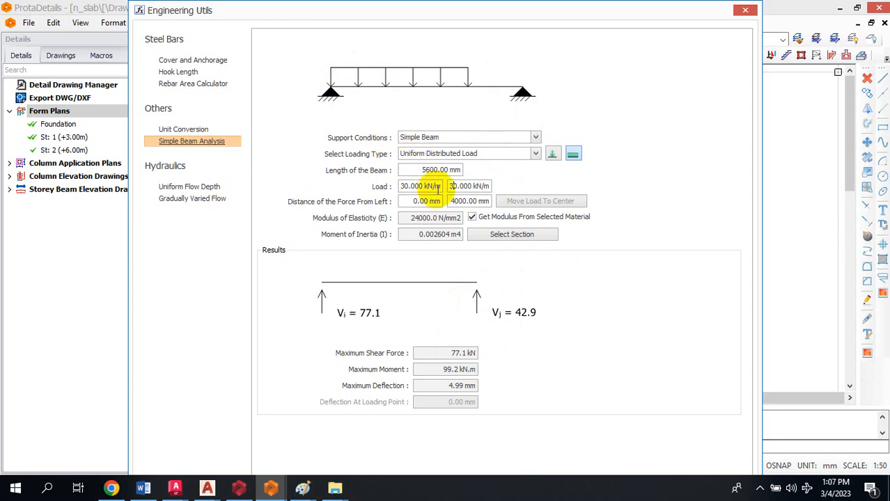
- View the Gradually Varied Flow inputs and open the Uniform Flow Depth calculator under Hydraulics
{"action": "left_click", "coordinate": [187, 190]}
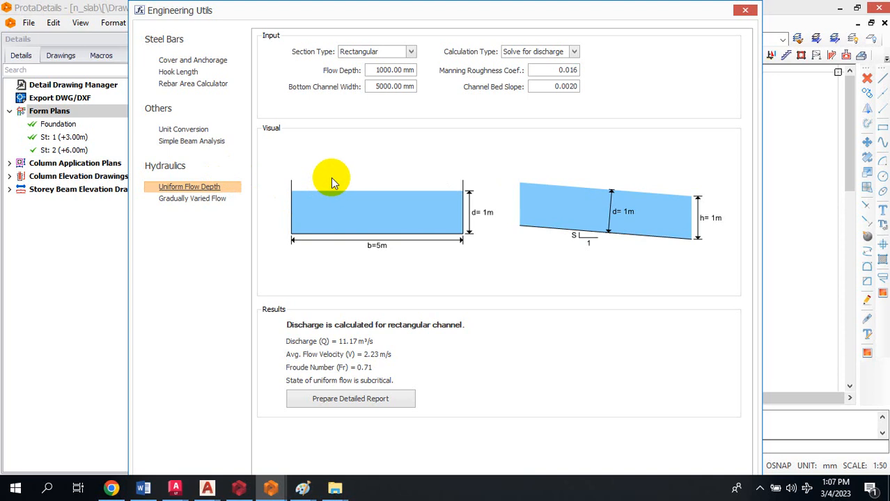
{"action": "left_click", "coordinate": [217, 198]}
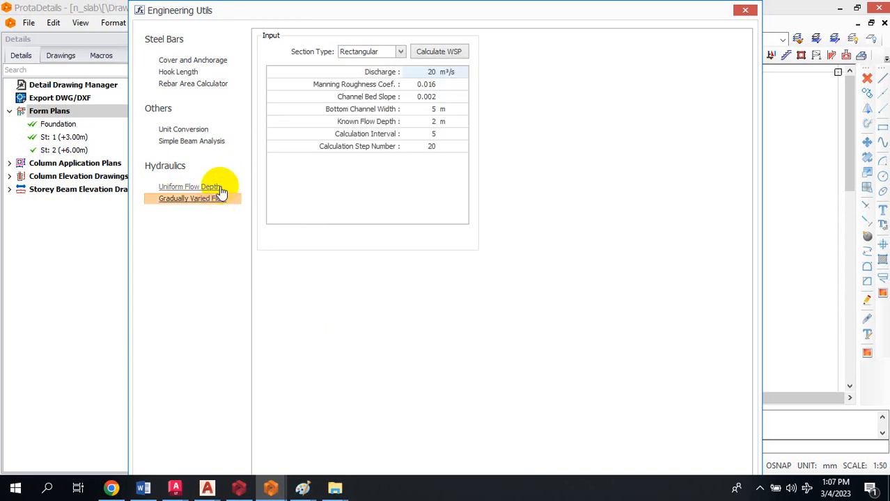
{"action": "left_click", "coordinate": [220, 188]}
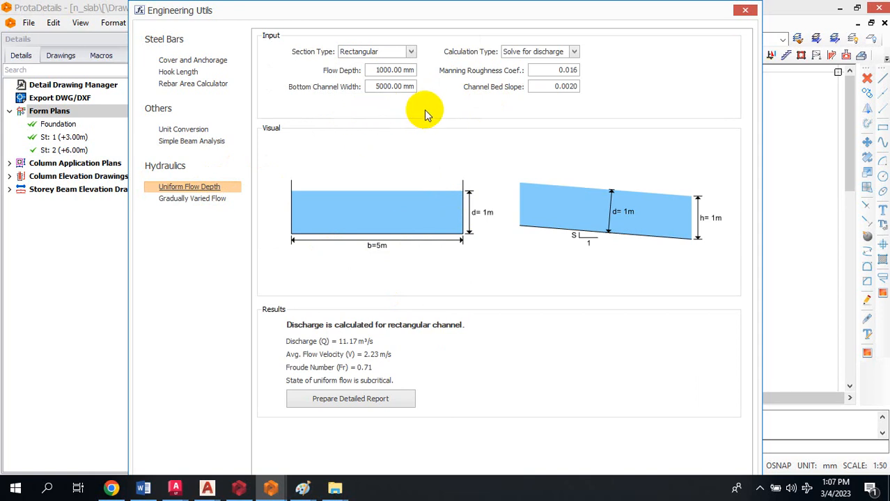
- Try the Circular and Trapezoidal section types for the channel, and return the section type to Rectangular
{"action": "left_click", "coordinate": [411, 53]}
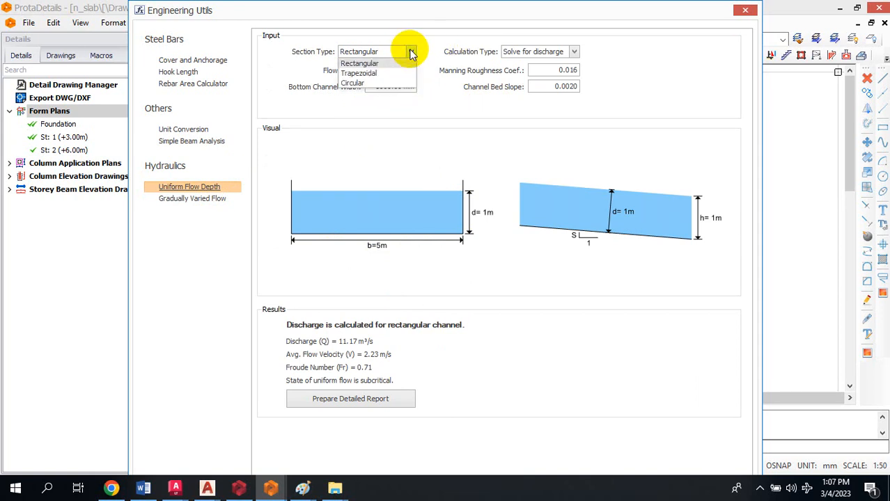
{"action": "left_click", "coordinate": [367, 84]}
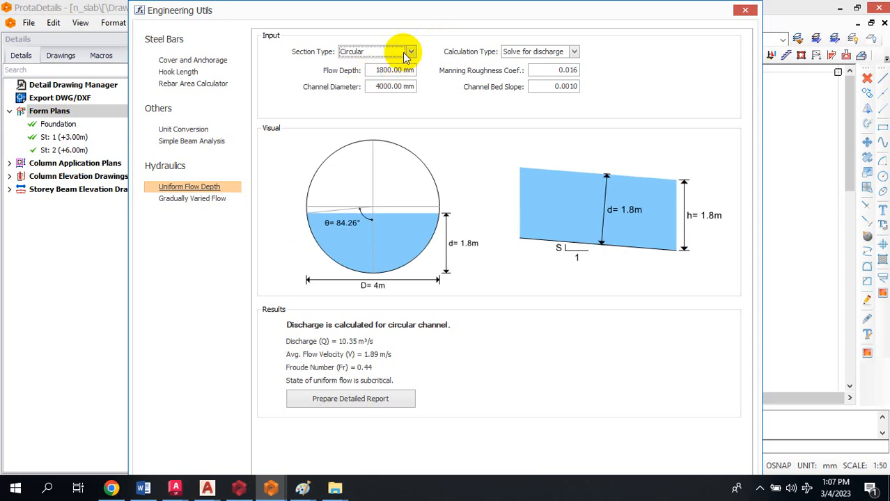
{"action": "left_click", "coordinate": [408, 53]}
{"action": "left_click", "coordinate": [387, 73]}
{"action": "left_click", "coordinate": [407, 54]}
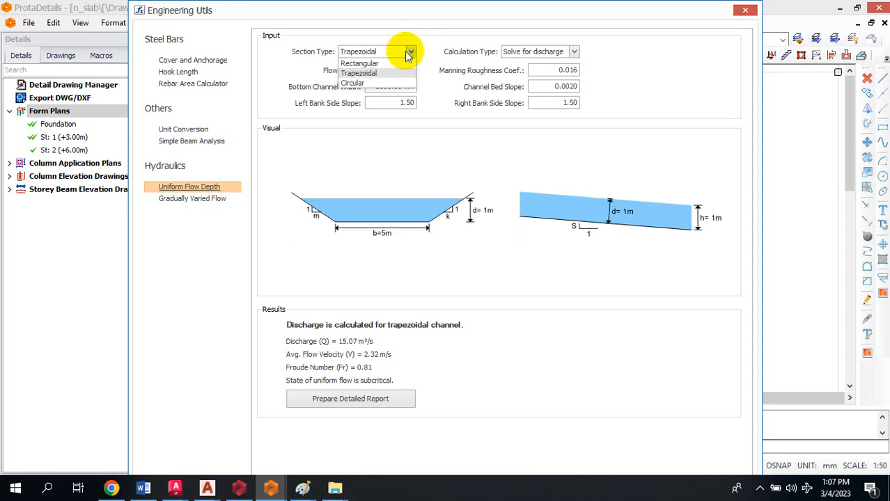
{"action": "left_click", "coordinate": [383, 63]}
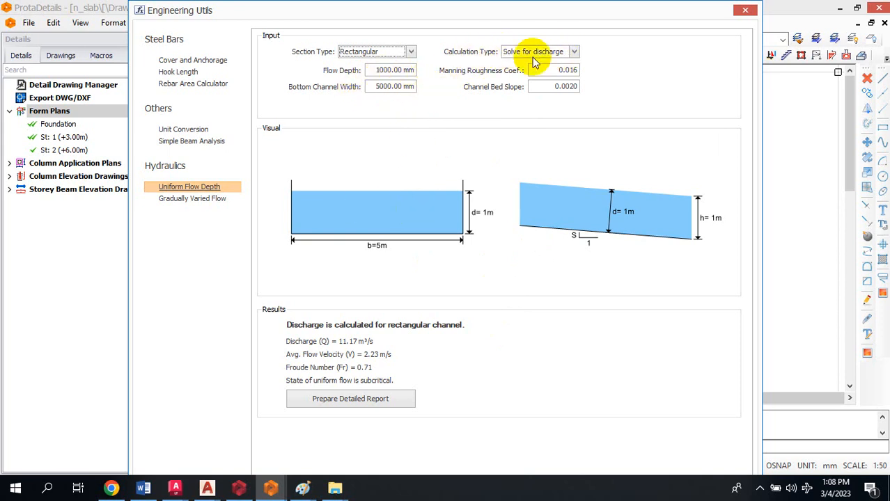
- Keep the calculation type at Solve for discharge and set the rectangular channel's flow depth to 1200 mm
{"action": "left_click", "coordinate": [574, 52]}
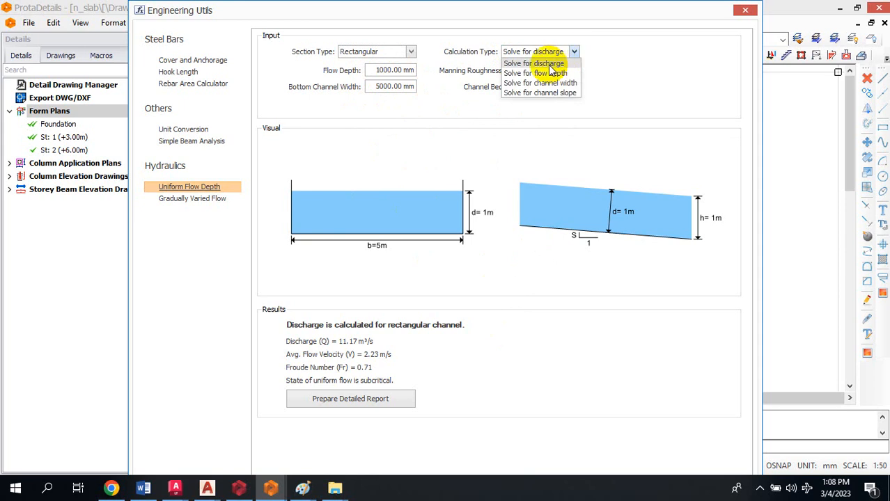
{"action": "left_click", "coordinate": [550, 65]}
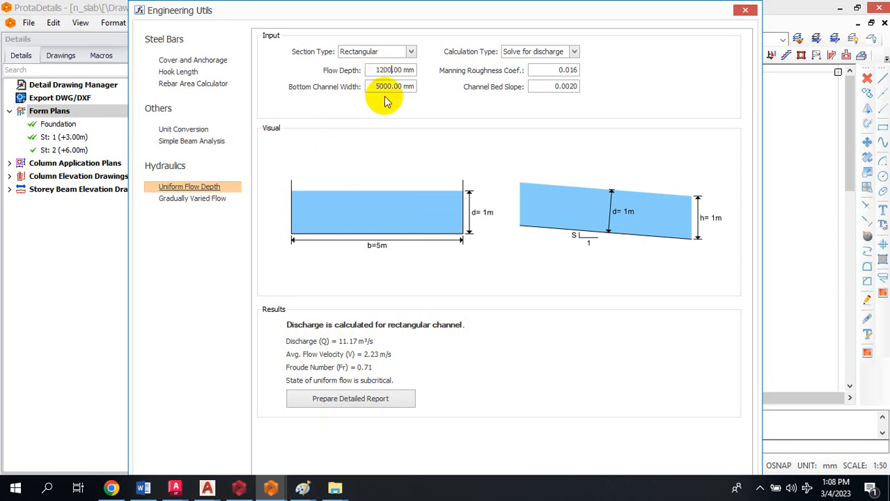
{"action": "key", "text": "Return"}
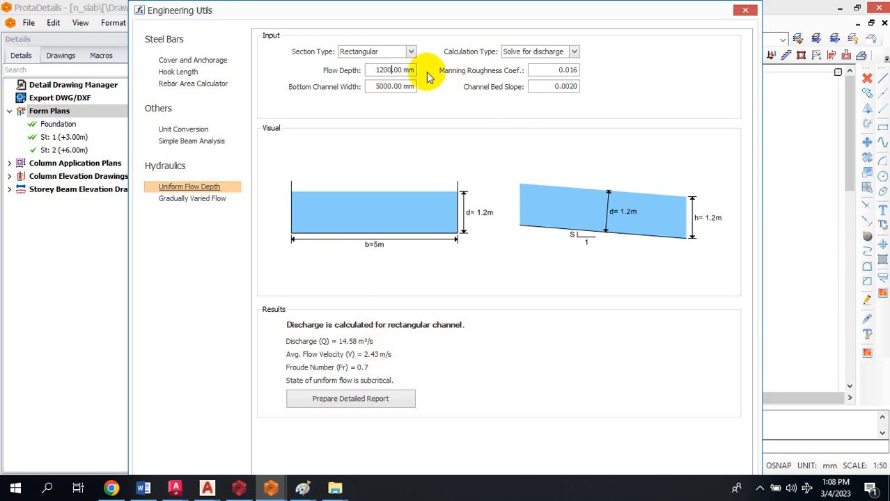
- Switch the calculation type between Solve for flow depth and Solve for discharge to compare their inputs and results, ending on Solve for discharge
{"action": "left_click", "coordinate": [572, 53]}
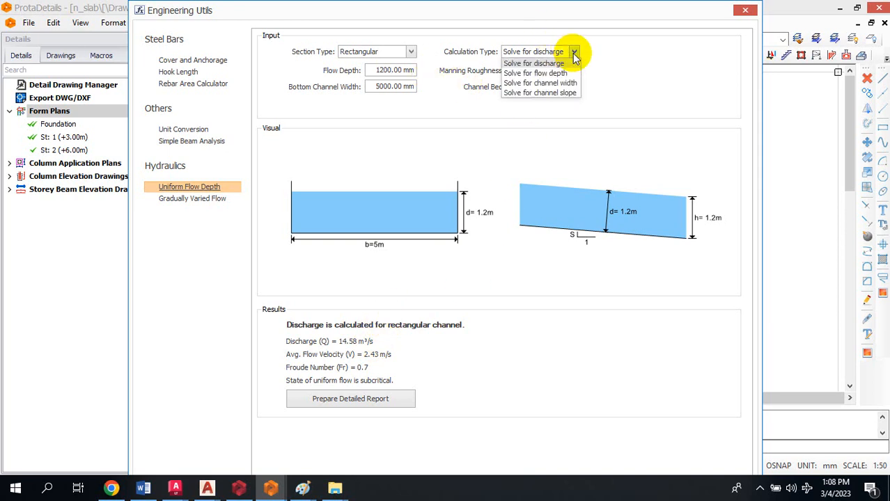
{"action": "left_click", "coordinate": [557, 74]}
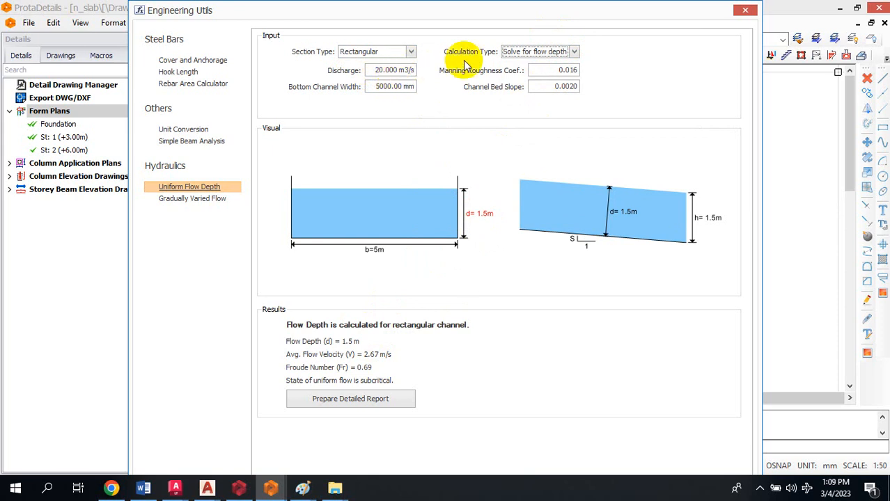
{"action": "left_click", "coordinate": [575, 51]}
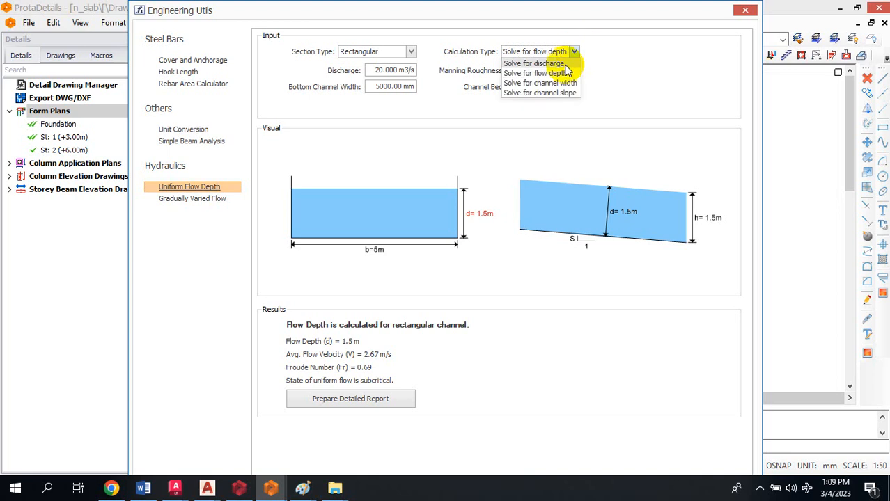
{"action": "left_click", "coordinate": [554, 68]}
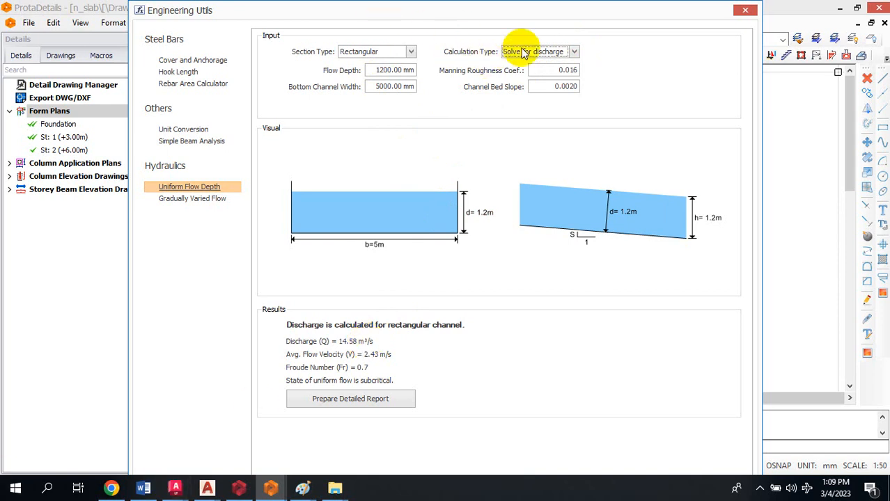
{"action": "left_click", "coordinate": [574, 53]}
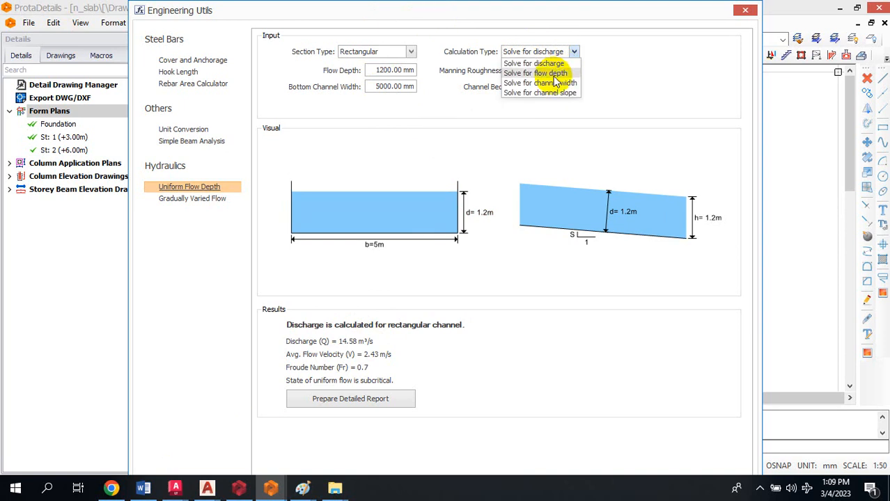
{"action": "left_click", "coordinate": [554, 74]}
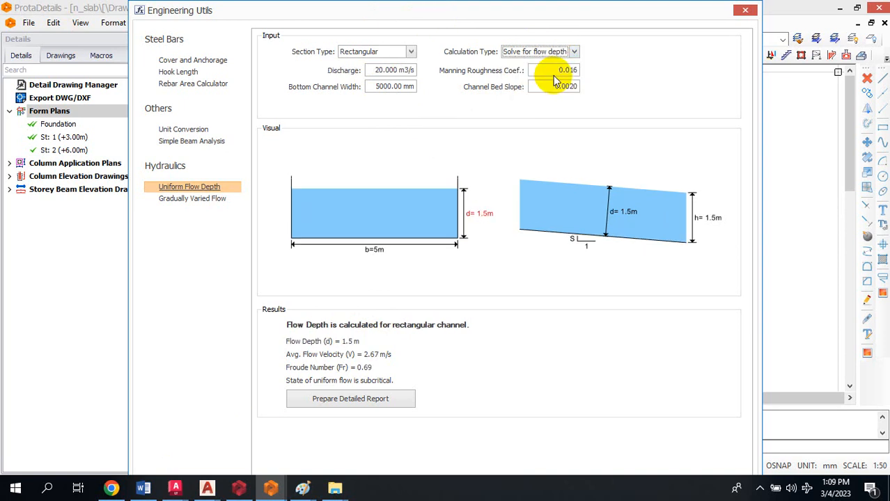
{"action": "left_click", "coordinate": [573, 52]}
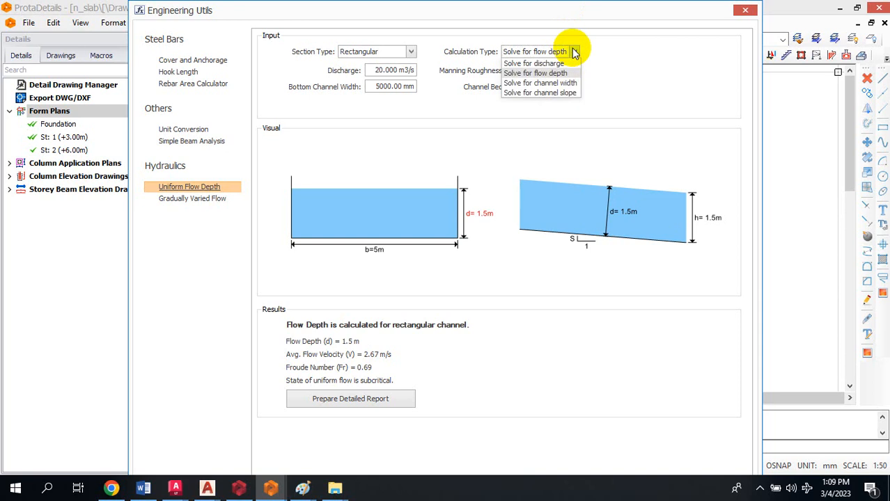
{"action": "left_click", "coordinate": [534, 64]}
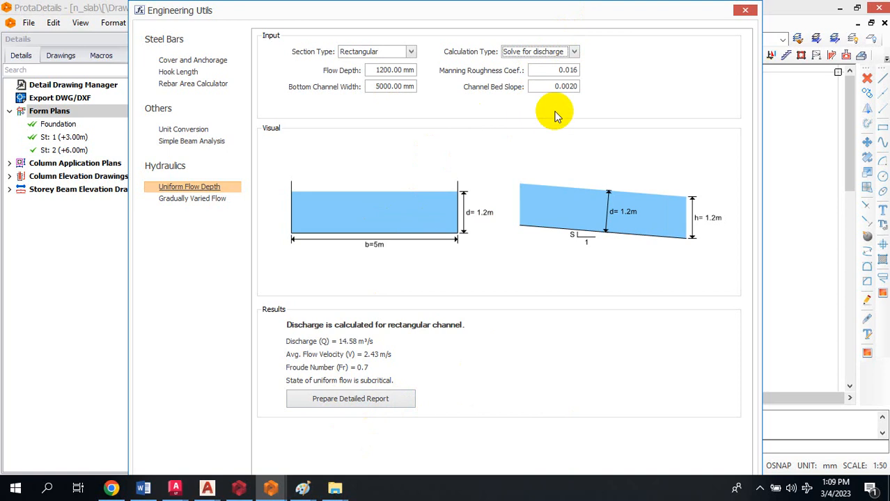
- Change the calculation type to Solve for flow depth and set the rectangular channel's discharge to 14.58 m3/s
{"action": "left_click", "coordinate": [568, 54]}
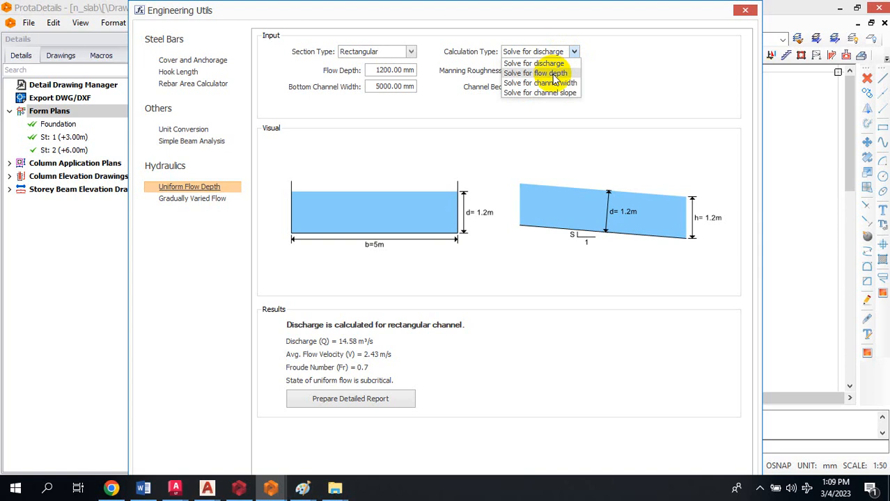
{"action": "left_click", "coordinate": [553, 73]}
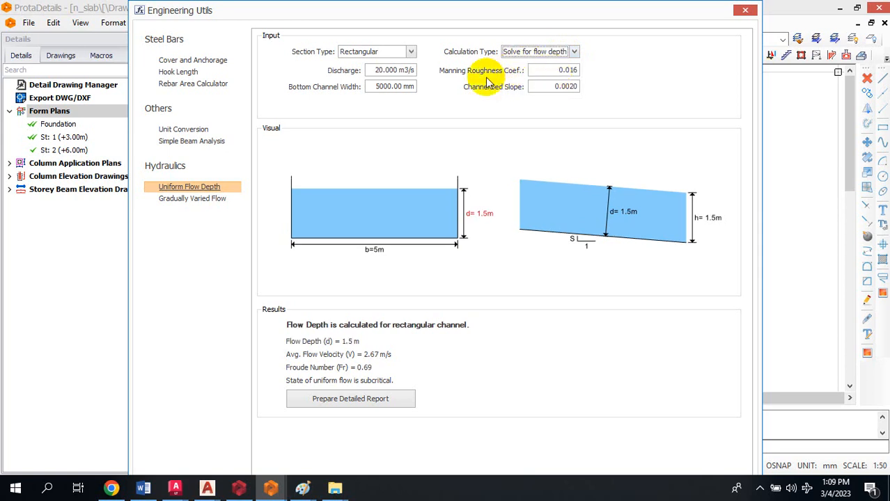
{"action": "left_click", "coordinate": [381, 71]}
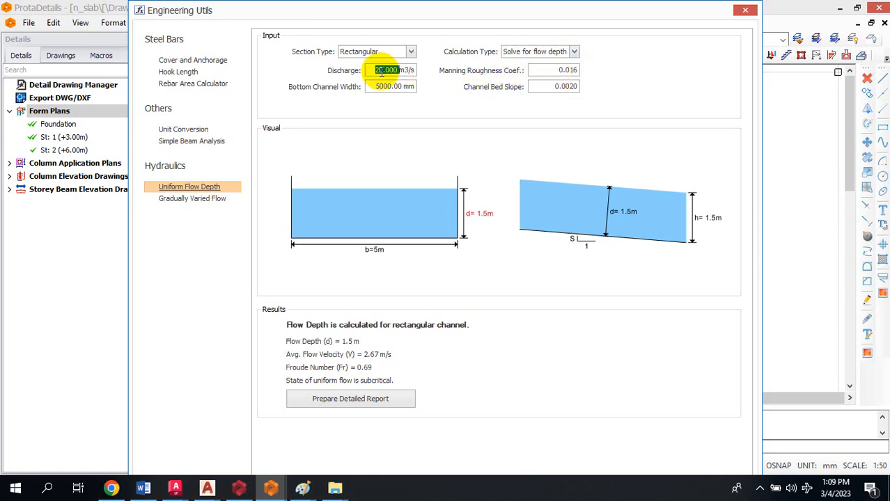
{"action": "left_click_drag", "start_coordinate": [384, 70], "coordinate": [370, 69]}
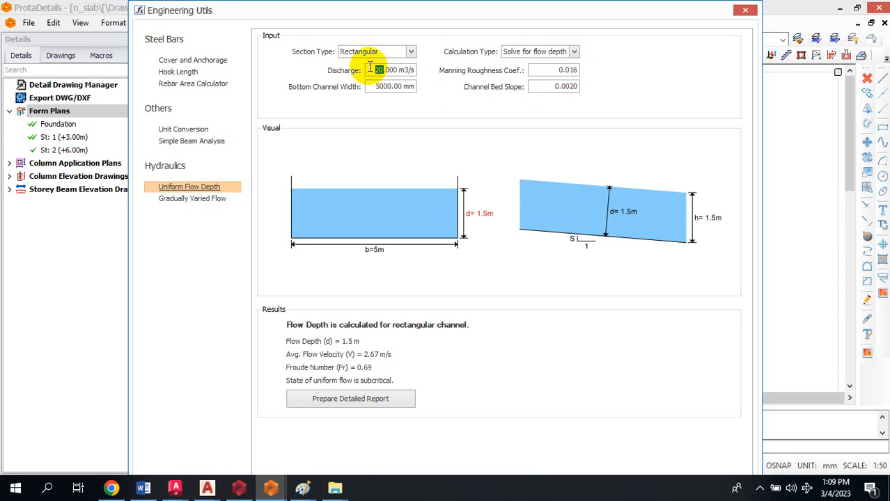
{"action": "type", "text": "14.58"}
{"action": "key", "text": "Return"}
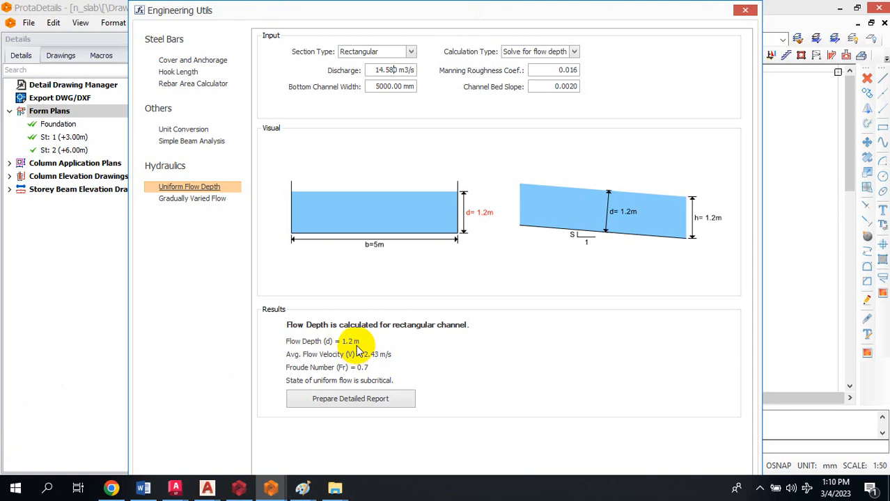
- Switch the calculation type to Solve for channel width to check its inputs and result, and return to Solve for discharge
{"action": "left_click", "coordinate": [574, 52]}
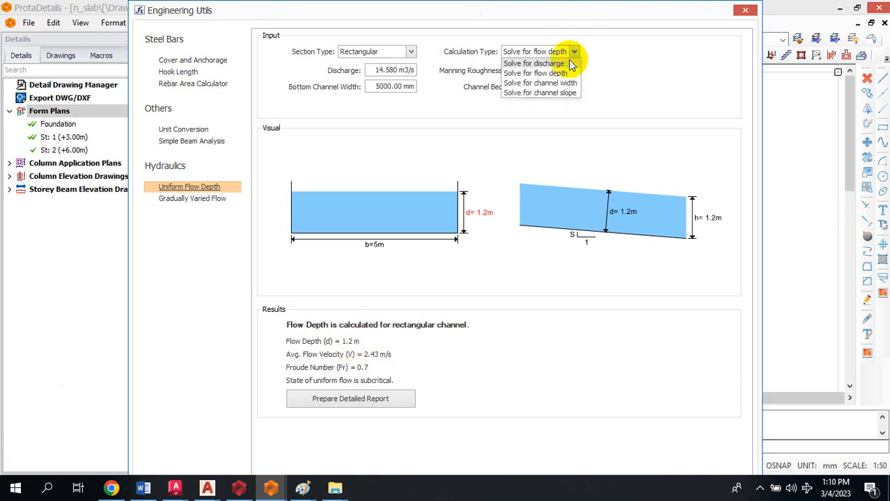
{"action": "left_click", "coordinate": [558, 83]}
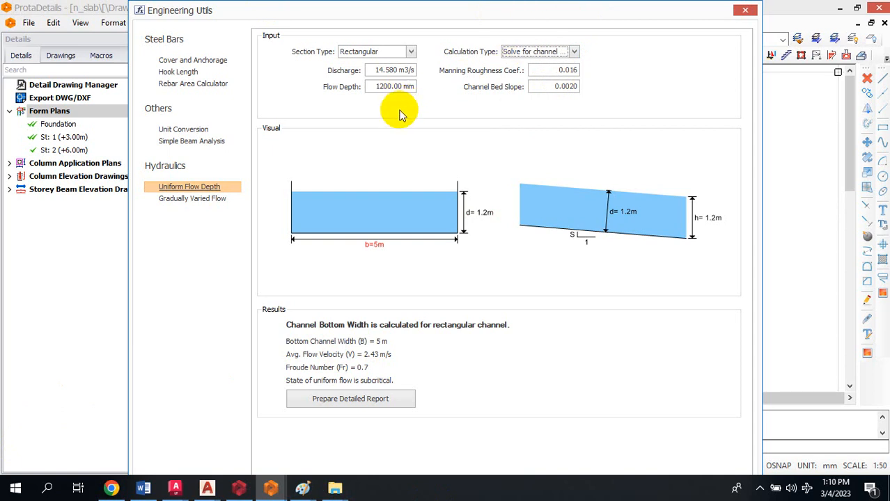
{"action": "left_click", "coordinate": [574, 53]}
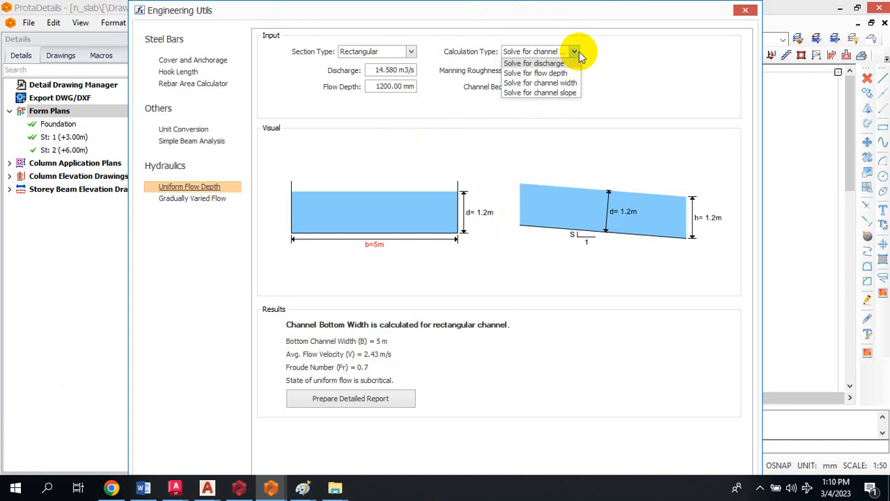
{"action": "left_click", "coordinate": [575, 52]}
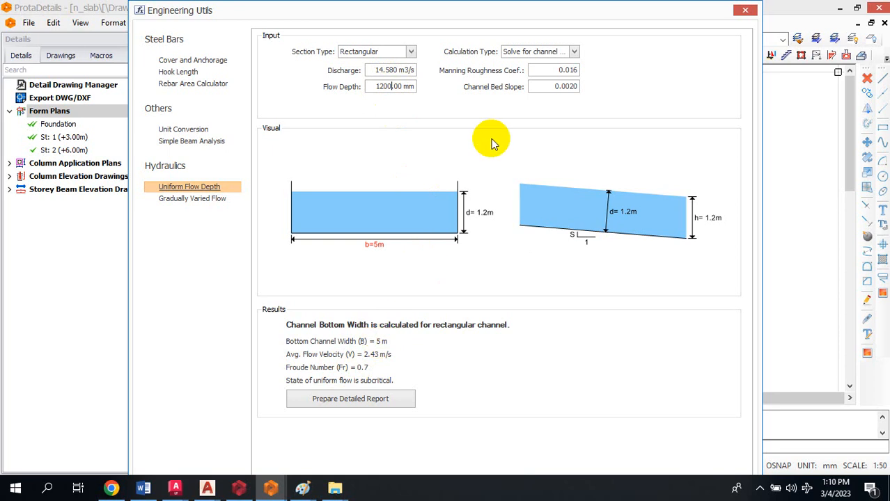
{"action": "left_click", "coordinate": [573, 52]}
{"action": "left_click", "coordinate": [542, 64]}
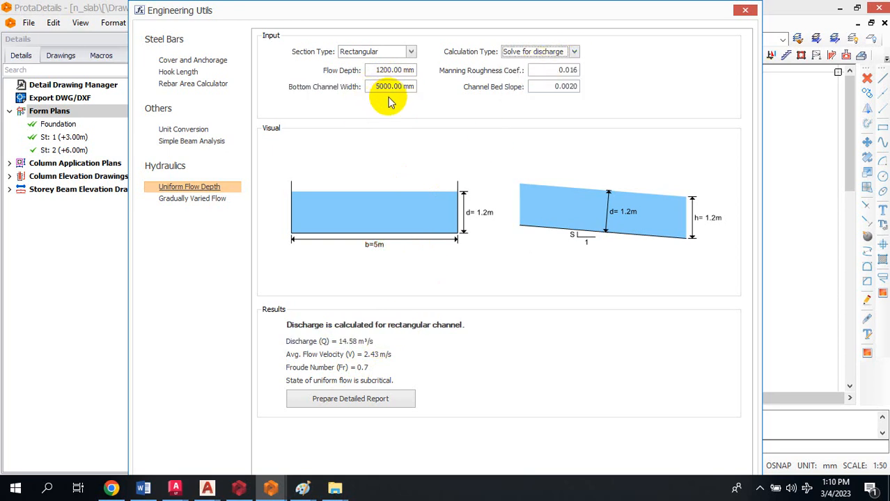
- Switch the calculation type to Solve for channel slope to check the calculated bed slope, and return to Solve for discharge
{"action": "left_click", "coordinate": [575, 53]}
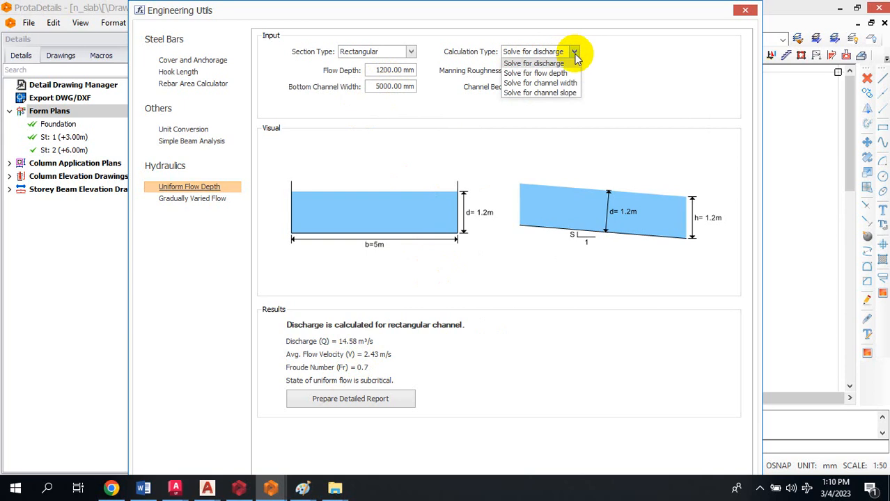
{"action": "left_click", "coordinate": [569, 93]}
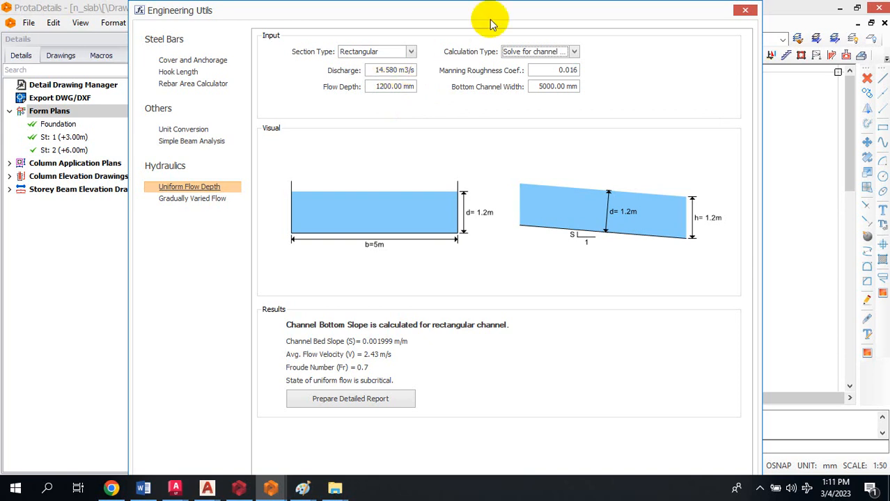
{"action": "left_click", "coordinate": [573, 51]}
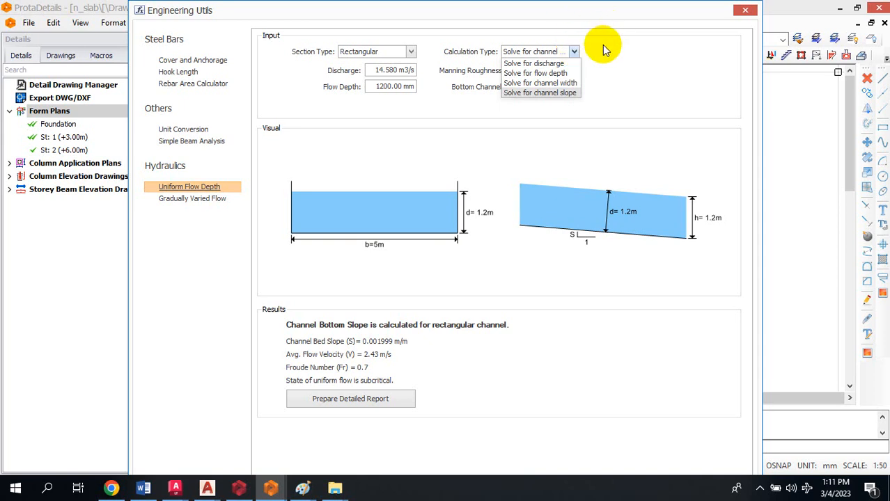
{"action": "left_click", "coordinate": [573, 52]}
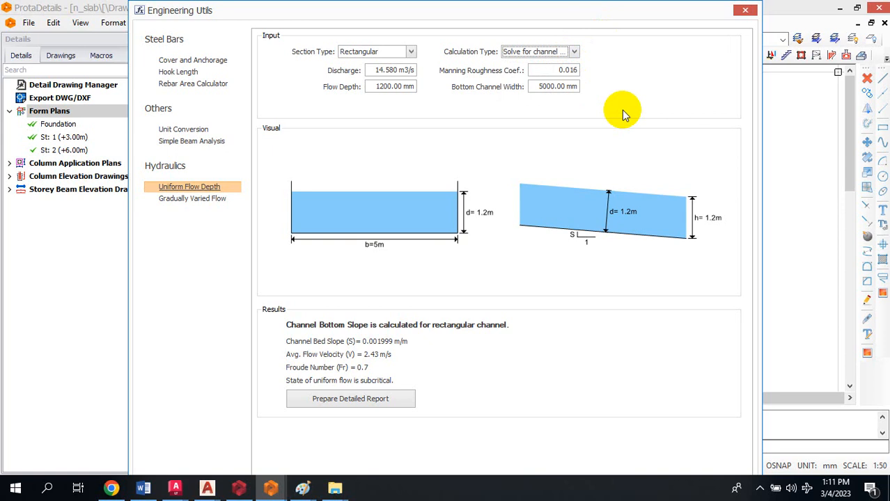
{"action": "left_click", "coordinate": [575, 52]}
{"action": "left_click", "coordinate": [571, 60]}
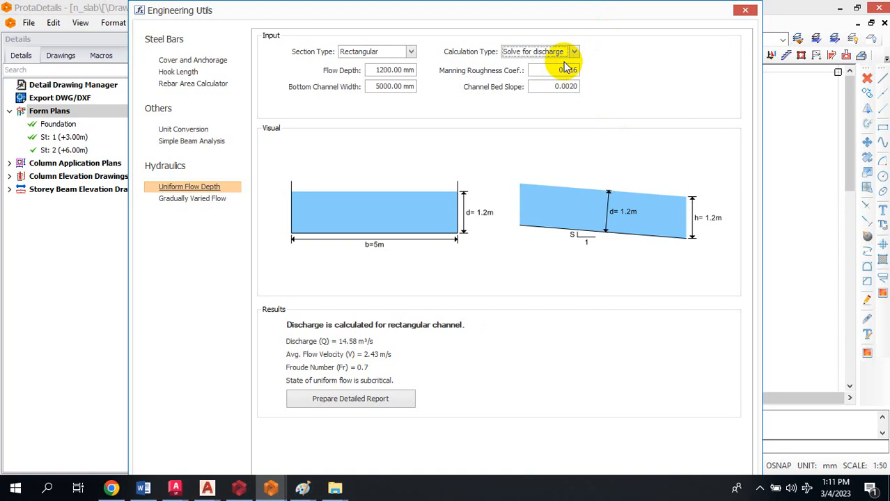
- Alternate the calculation type between Solve for channel slope and Solve for discharge to compare their inputs and results, ending on Solve for discharge
{"action": "left_click", "coordinate": [574, 53]}
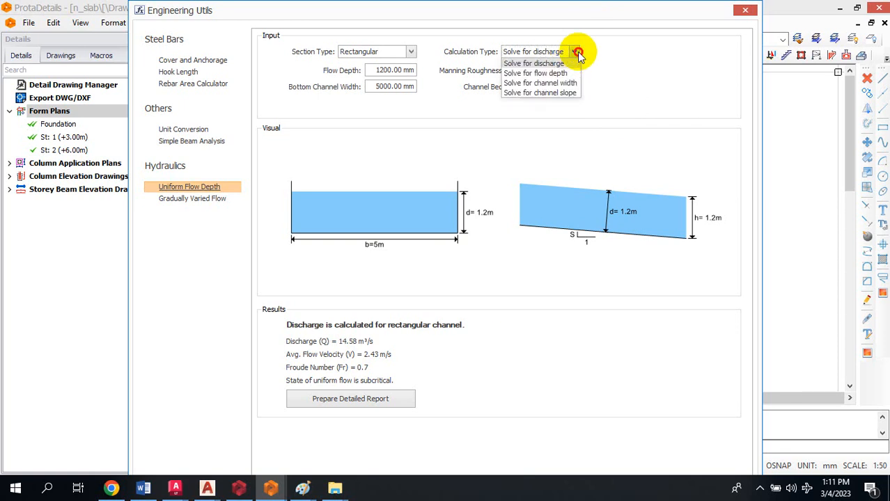
{"action": "left_click", "coordinate": [567, 91]}
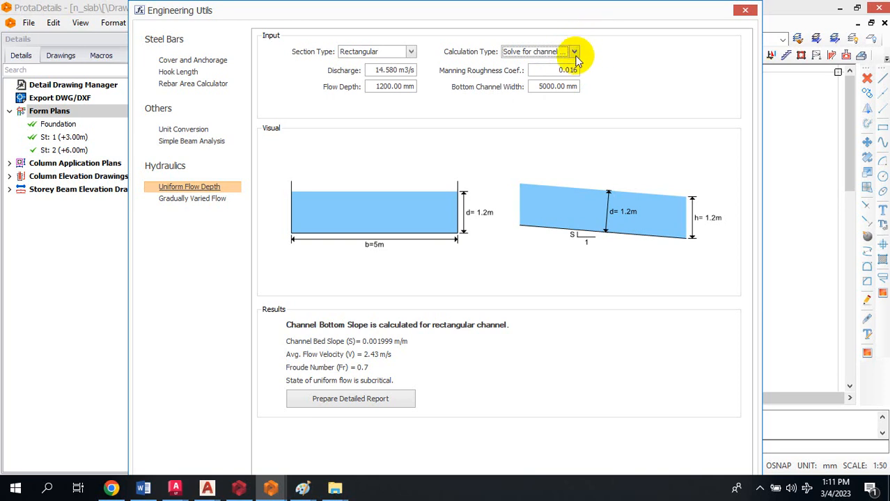
{"action": "left_click", "coordinate": [575, 56]}
{"action": "left_click", "coordinate": [557, 59]}
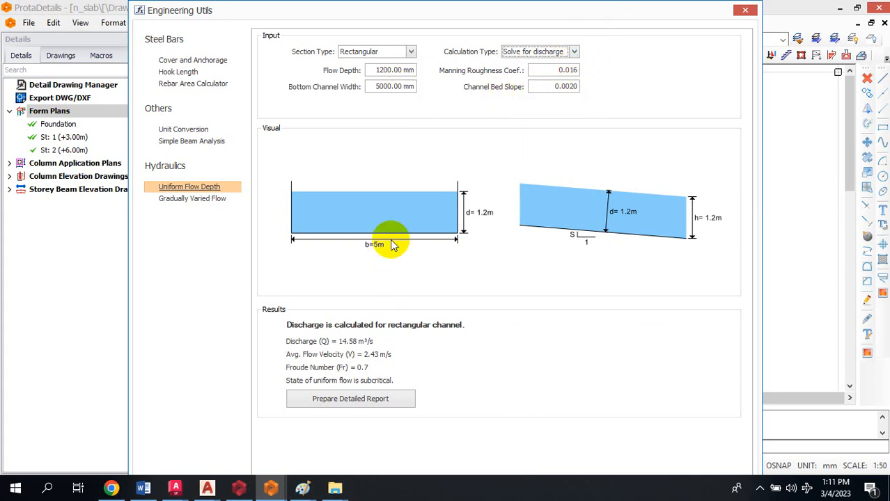
{"action": "left_click", "coordinate": [575, 52]}
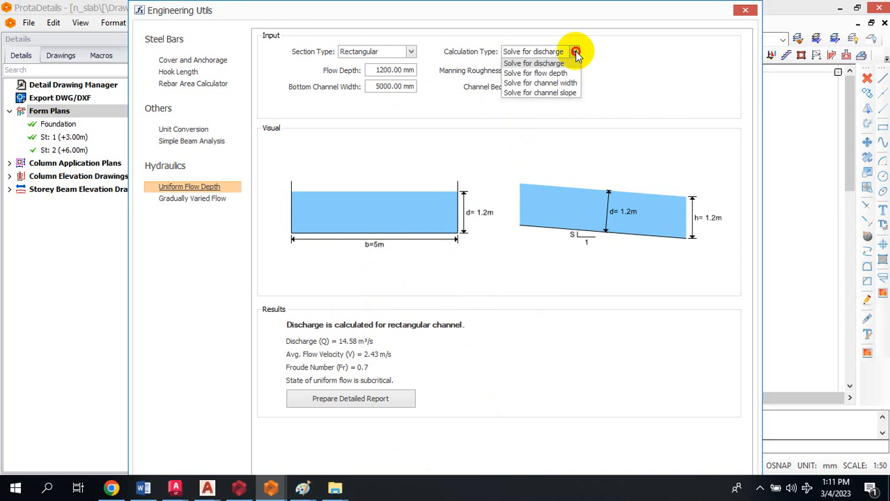
{"action": "left_click", "coordinate": [571, 92]}
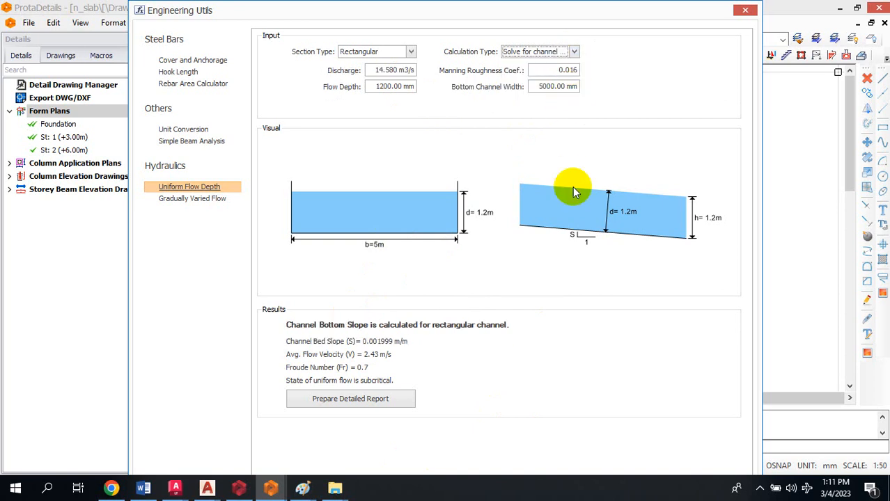
{"action": "left_click", "coordinate": [575, 51]}
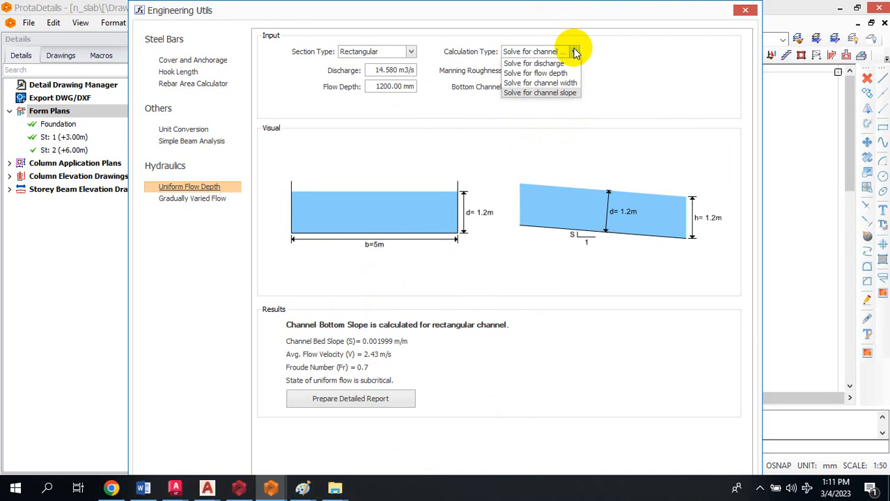
{"action": "left_click", "coordinate": [561, 92]}
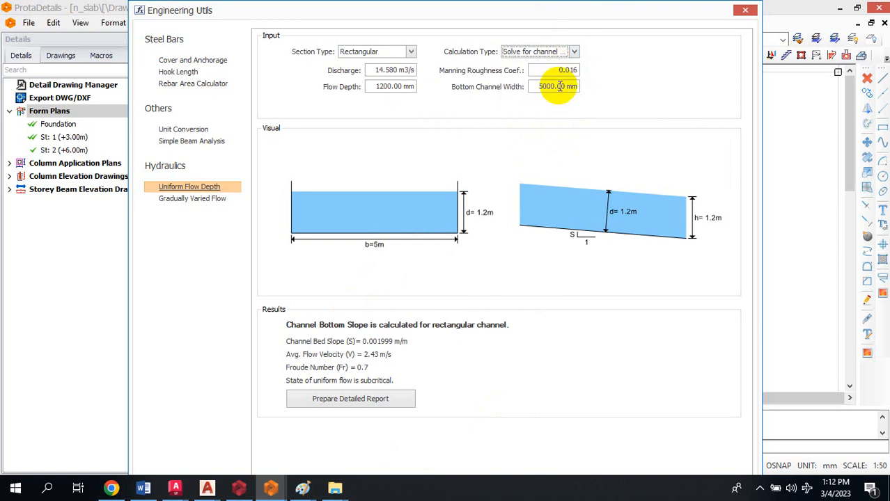
{"action": "left_click", "coordinate": [573, 53]}
{"action": "left_click", "coordinate": [572, 53]}
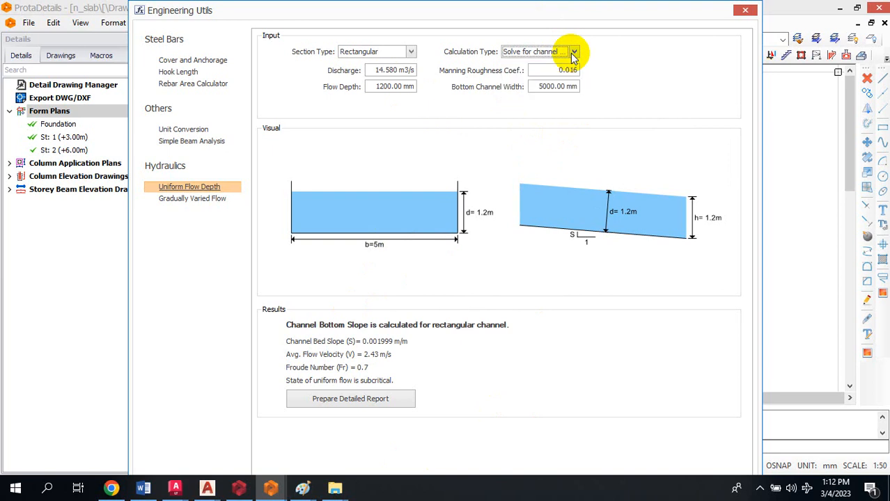
{"action": "left_click", "coordinate": [564, 53]}
{"action": "left_click", "coordinate": [529, 63]}
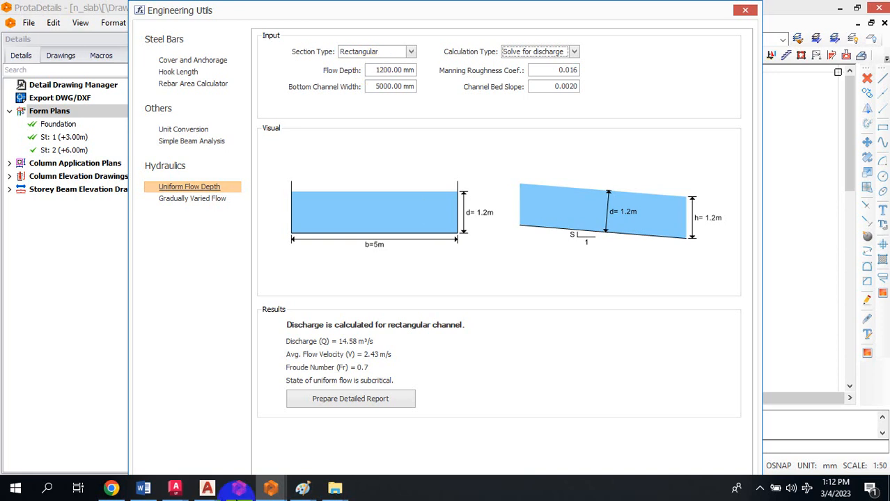
- Open the Gradually Varied Flow calculator and review its section types and channel inputs, keeping the Rectangular section
{"action": "left_click", "coordinate": [198, 200]}
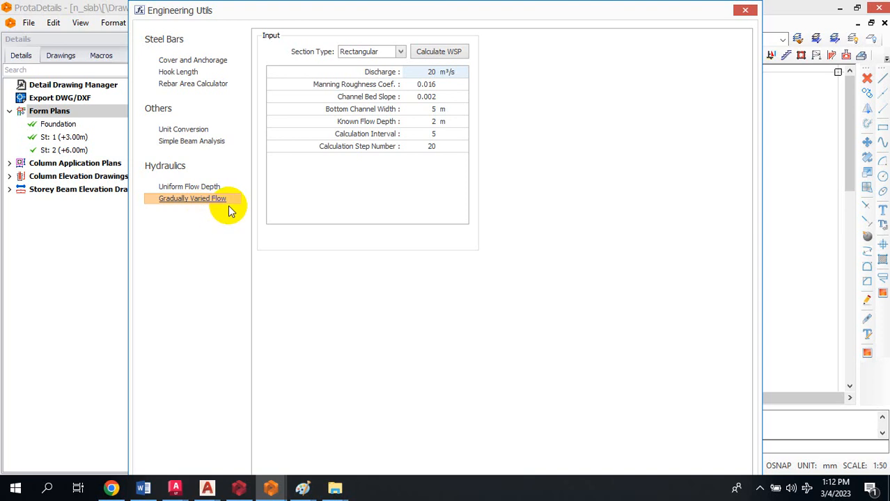
{"action": "left_click", "coordinate": [401, 53]}
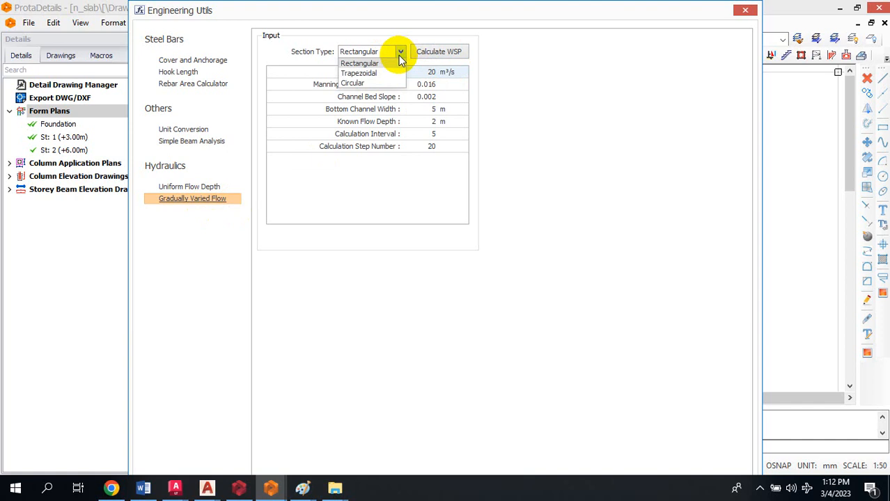
{"action": "left_click", "coordinate": [400, 54]}
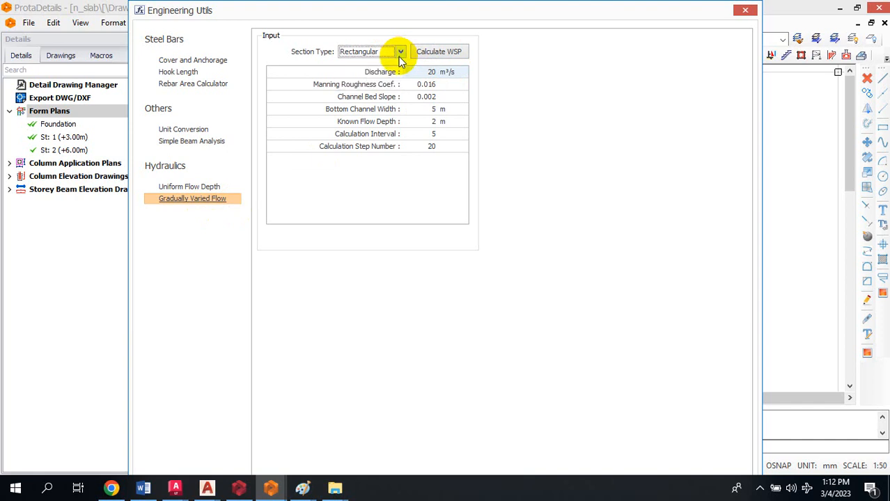
{"action": "left_click", "coordinate": [421, 86]}
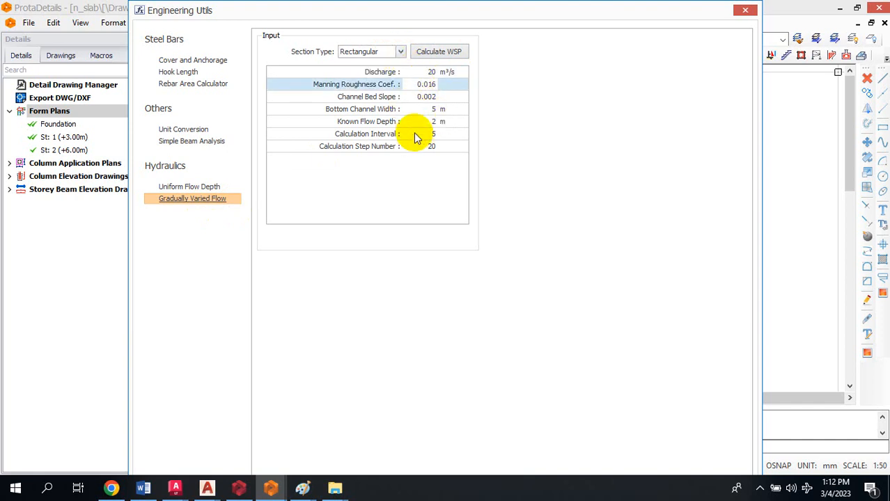
{"action": "left_click", "coordinate": [419, 98]}
{"action": "left_click", "coordinate": [432, 110]}
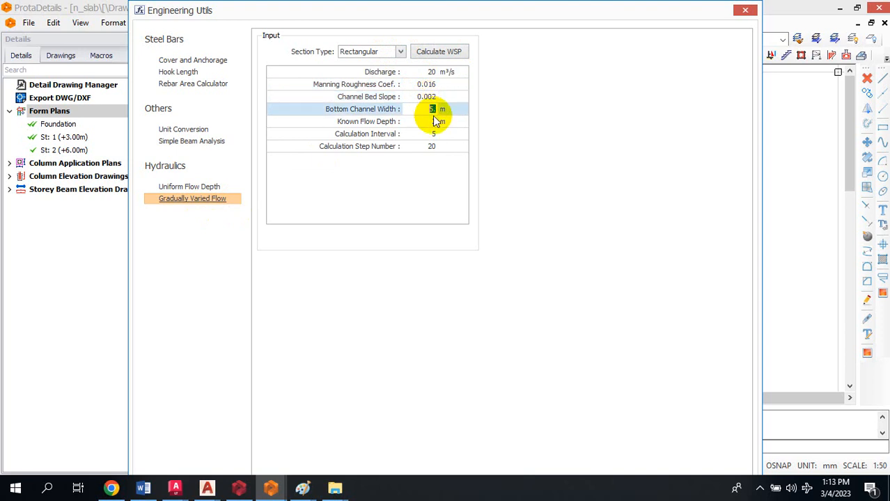
- Enter a known flow depth of 2 m and calculate the water surface profile of the rectangular channel
{"action": "left_click", "coordinate": [435, 122]}
{"action": "type", "text": "2."}
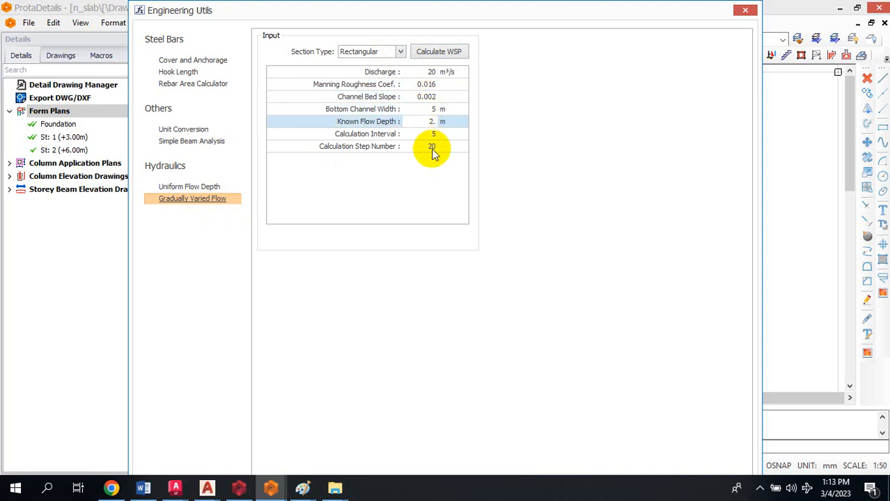
{"action": "left_click", "coordinate": [431, 53]}
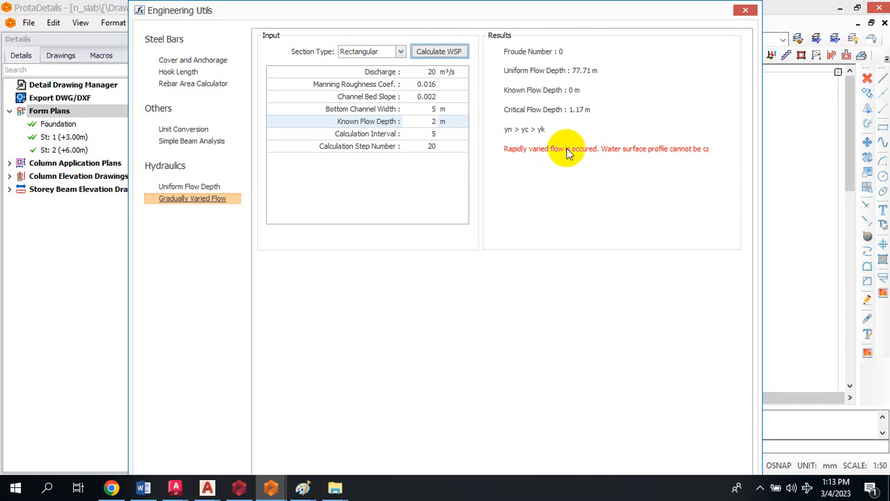
{"action": "left_click_drag", "start_coordinate": [604, 17], "coordinate": [554, 63]}
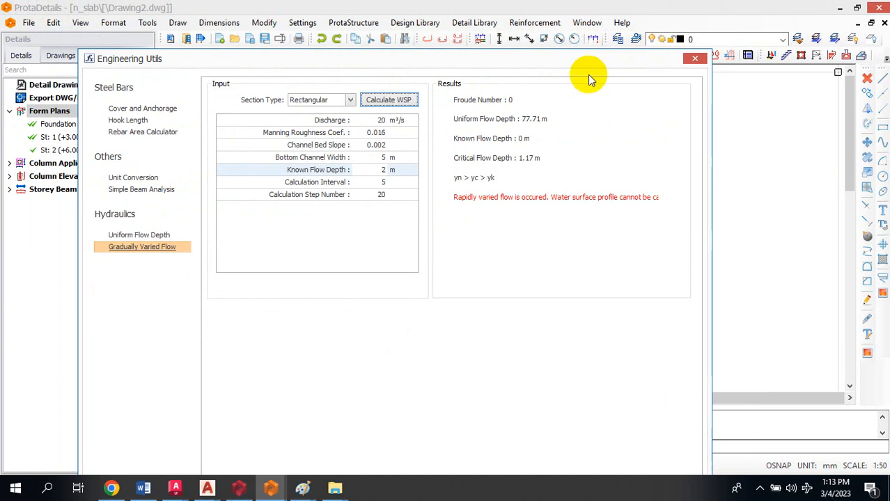
{"action": "left_click_drag", "start_coordinate": [512, 60], "coordinate": [599, 174]}
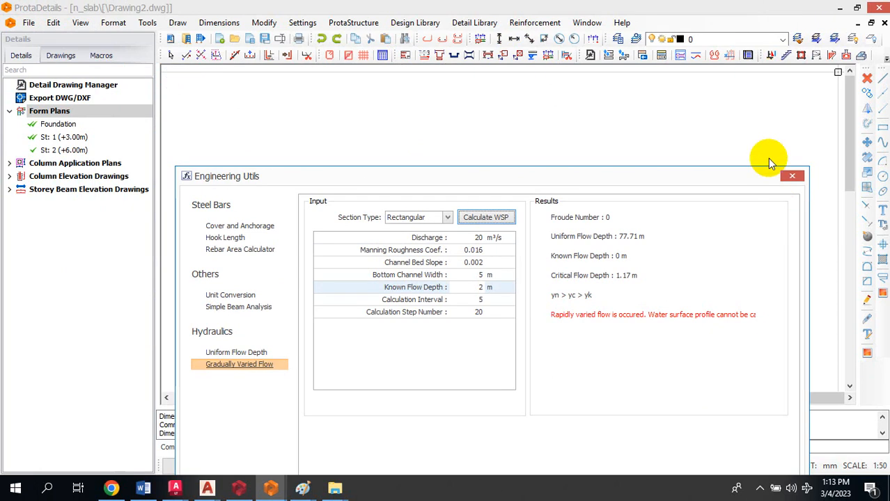
{"action": "left_click_drag", "start_coordinate": [737, 168], "coordinate": [784, 14]}
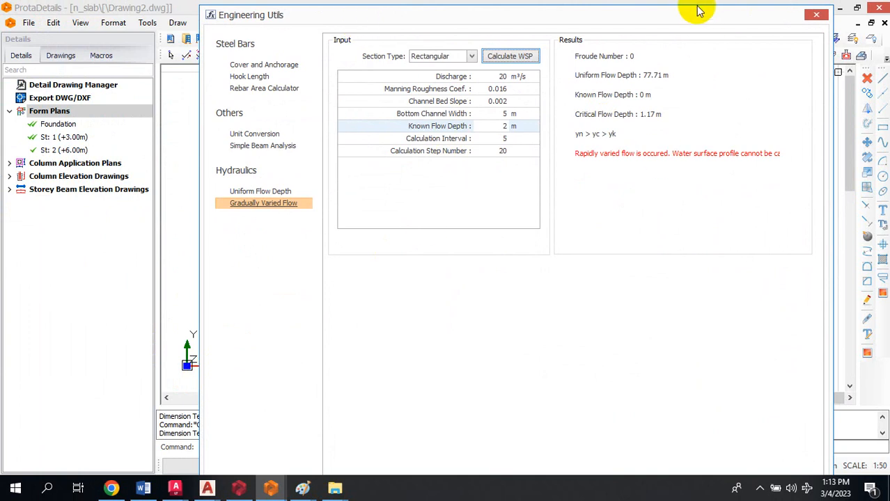
{"action": "left_click_drag", "start_coordinate": [699, 10], "coordinate": [684, 21]}
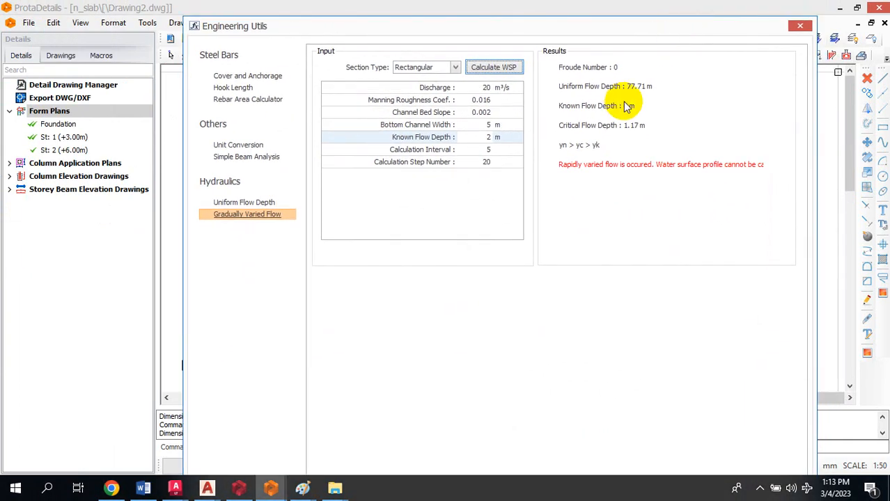
- Set the rectangular channel's bottom width to 3 m and go through the flow depth, interval and step number inputs
{"action": "left_click", "coordinate": [490, 126]}
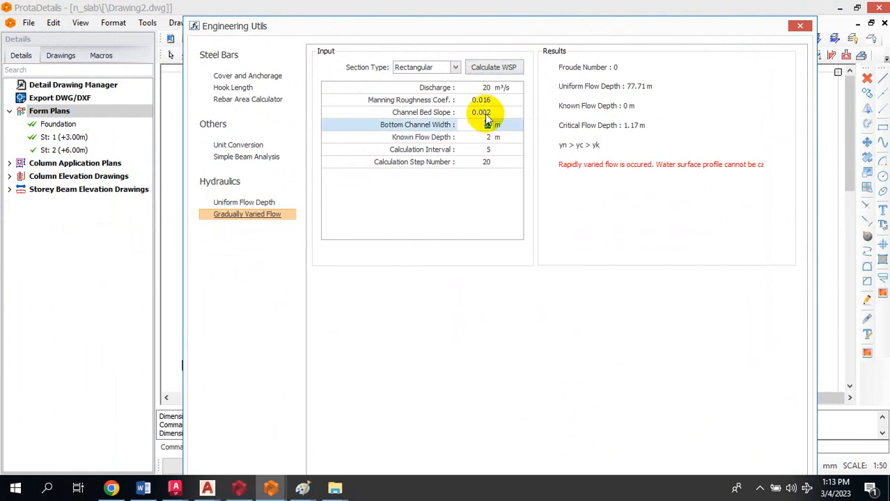
{"action": "left_click", "coordinate": [481, 113]}
{"action": "left_click", "coordinate": [491, 125]}
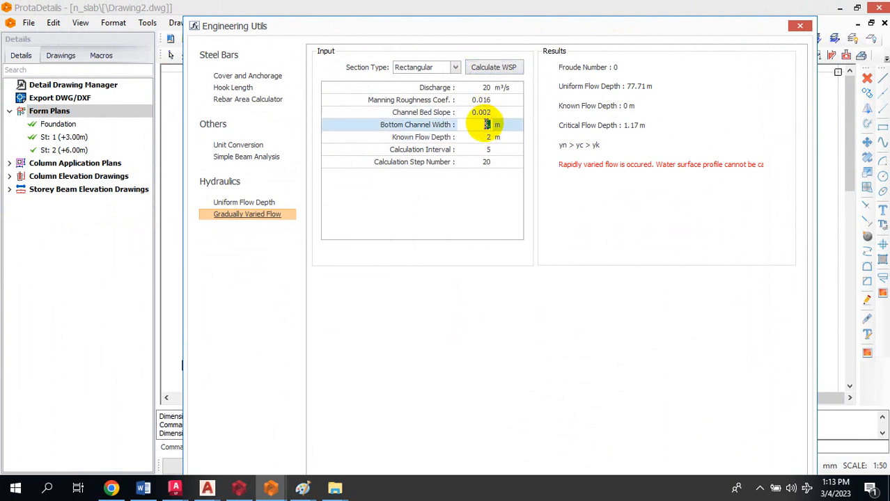
{"action": "left_click", "coordinate": [486, 138]}
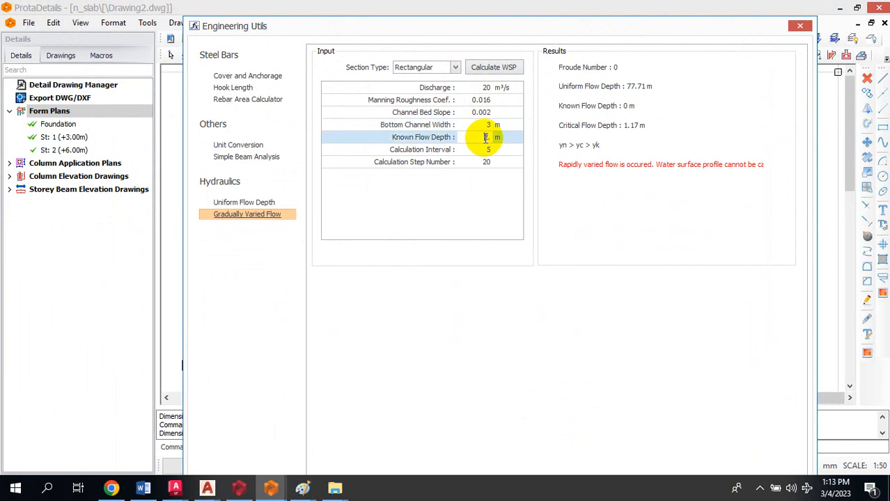
{"action": "left_click", "coordinate": [488, 150]}
{"action": "left_click", "coordinate": [483, 156]}
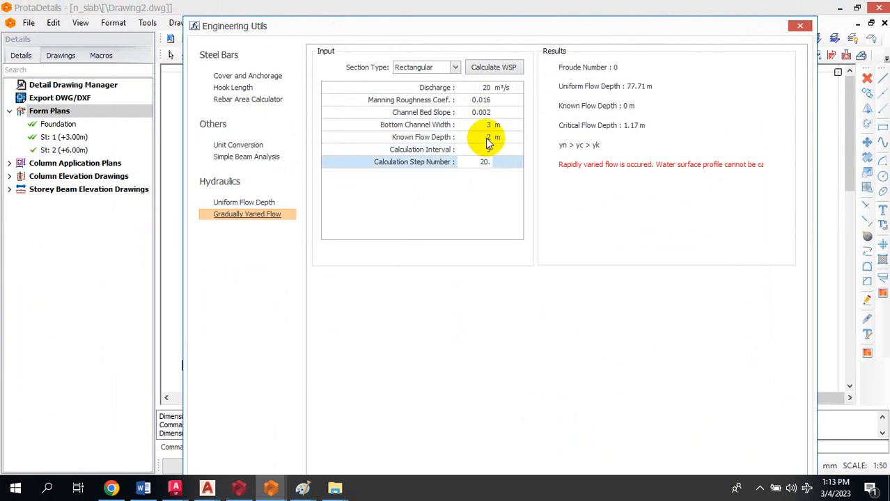
- Set the rectangular channel's bottom width to 4 m and recalculate the water surface profile
{"action": "left_click", "coordinate": [488, 126]}
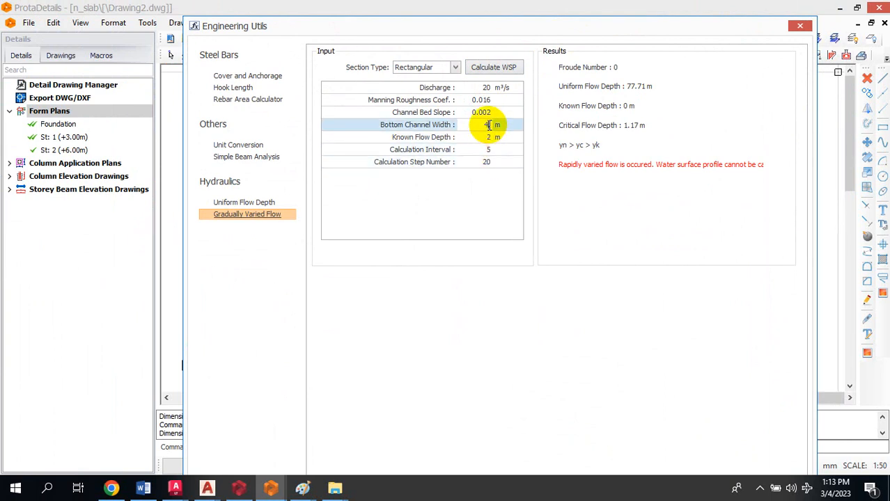
{"action": "left_click", "coordinate": [490, 138]}
{"action": "left_click", "coordinate": [487, 150]}
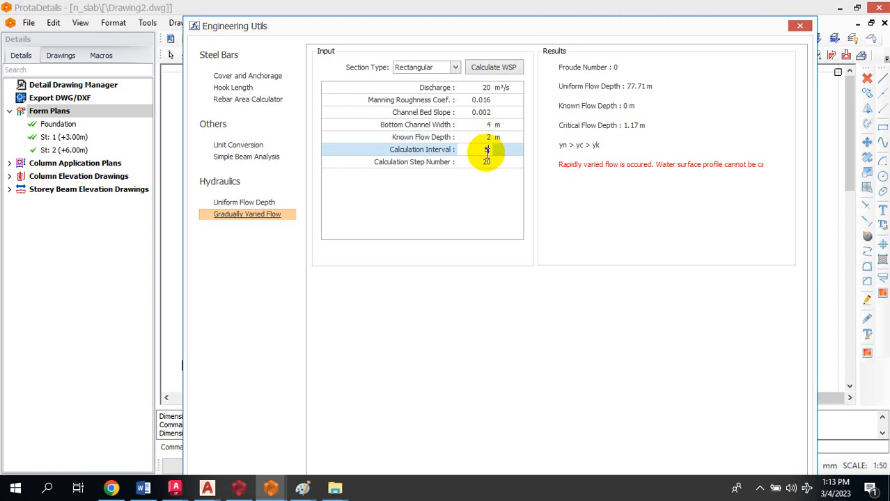
{"action": "left_click", "coordinate": [484, 162]}
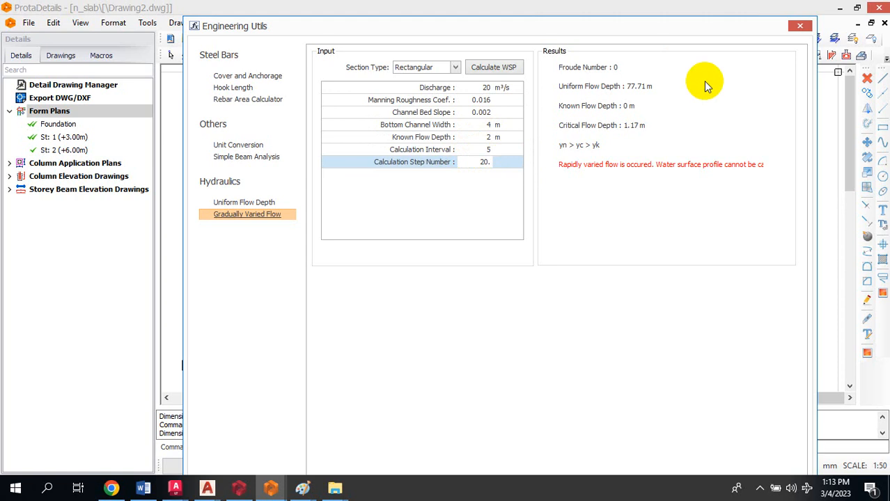
{"action": "left_click", "coordinate": [490, 151]}
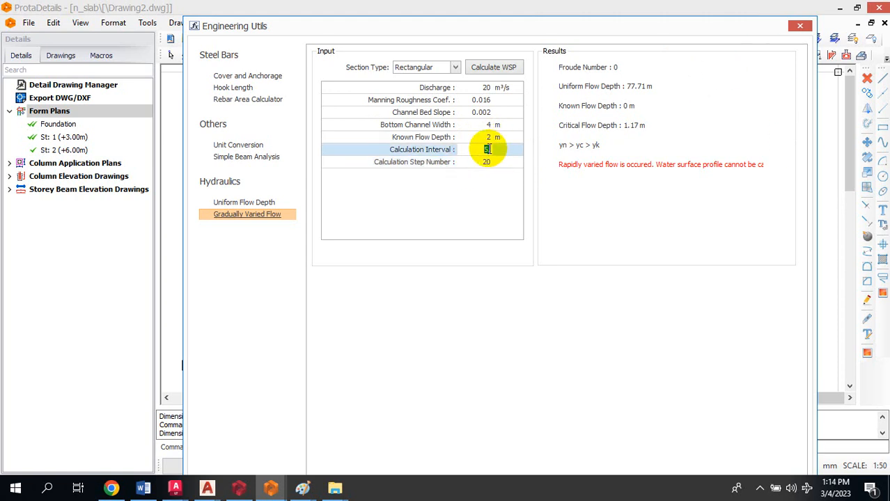
{"action": "left_click", "coordinate": [491, 138]}
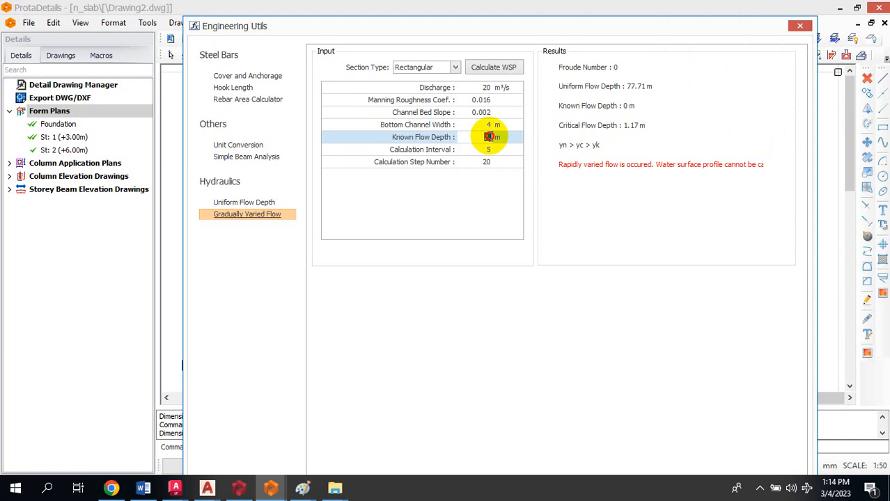
{"action": "left_click", "coordinate": [490, 137]}
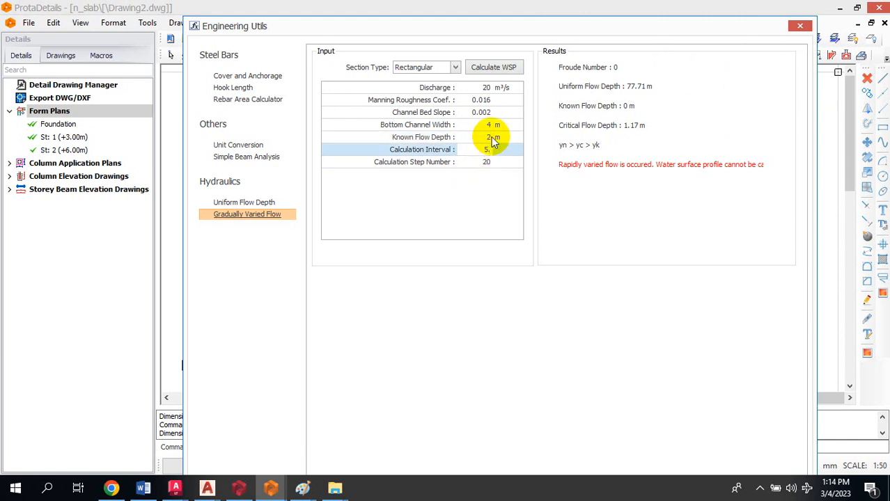
{"action": "left_click", "coordinate": [485, 88]}
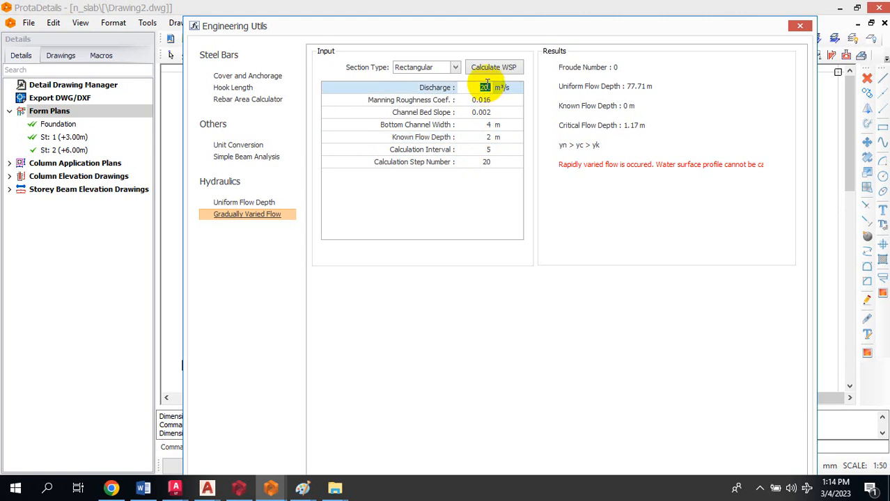
{"action": "left_click", "coordinate": [491, 69]}
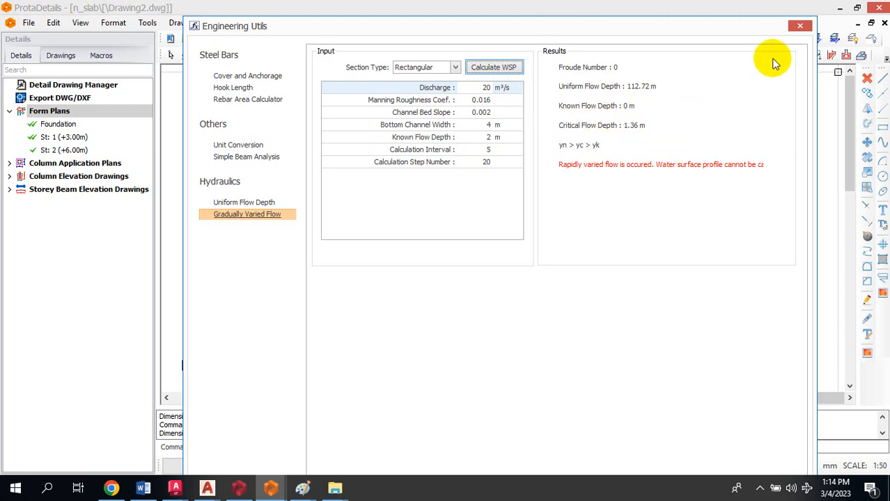
- Compare the inputs of the Trapezoidal and Circular section types, and return to the Rectangular section
{"action": "left_click", "coordinate": [455, 67]}
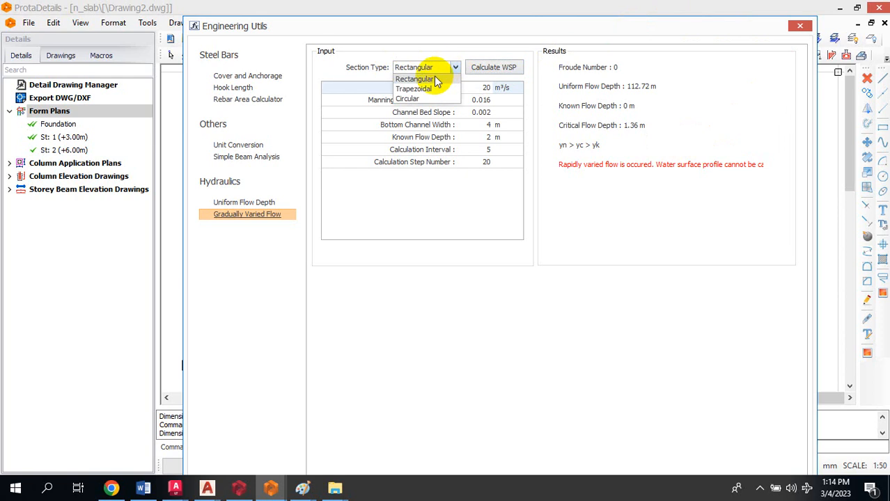
{"action": "left_click", "coordinate": [423, 87]}
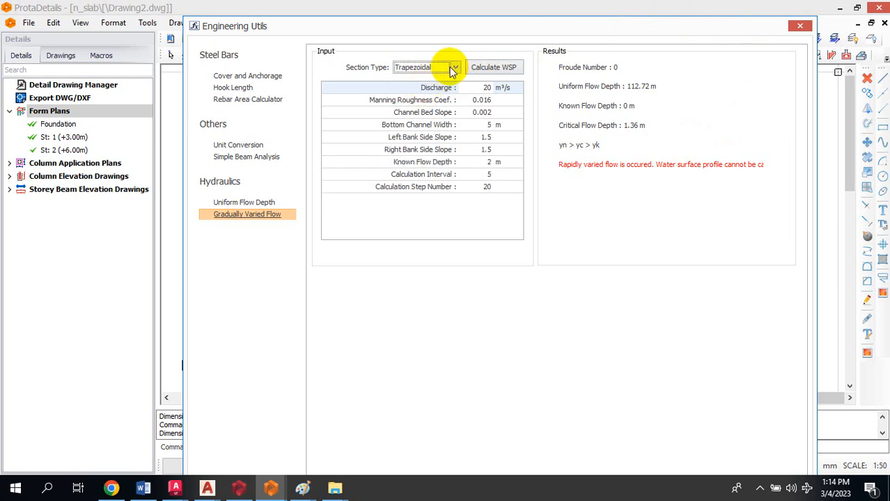
{"action": "left_click", "coordinate": [455, 67]}
{"action": "left_click", "coordinate": [423, 99]}
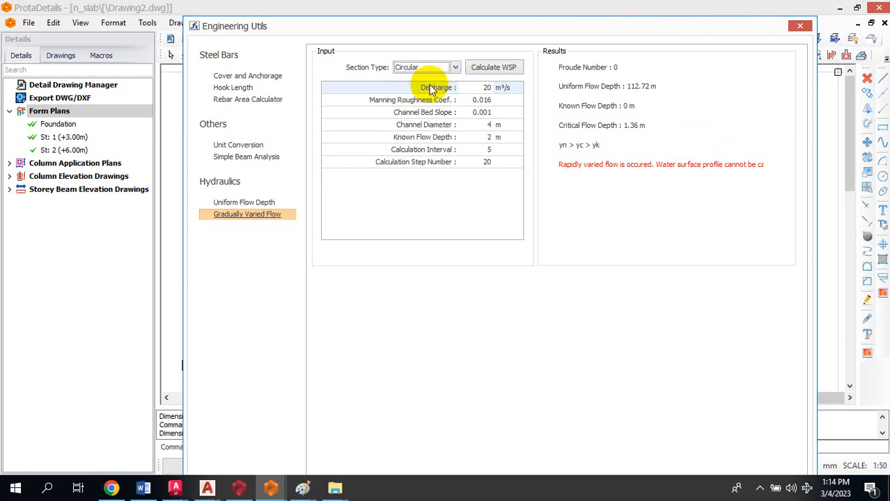
{"action": "left_click", "coordinate": [455, 67]}
{"action": "left_click", "coordinate": [425, 88]}
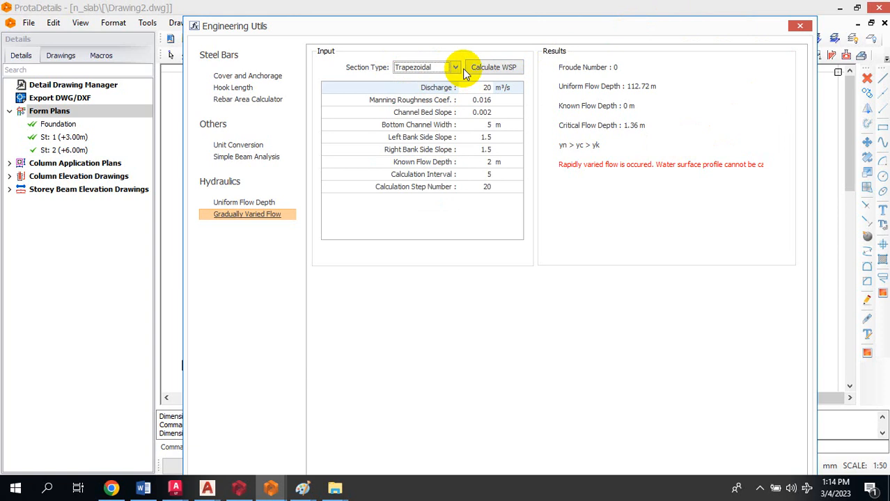
{"action": "left_click", "coordinate": [455, 67]}
{"action": "left_click", "coordinate": [424, 79]}
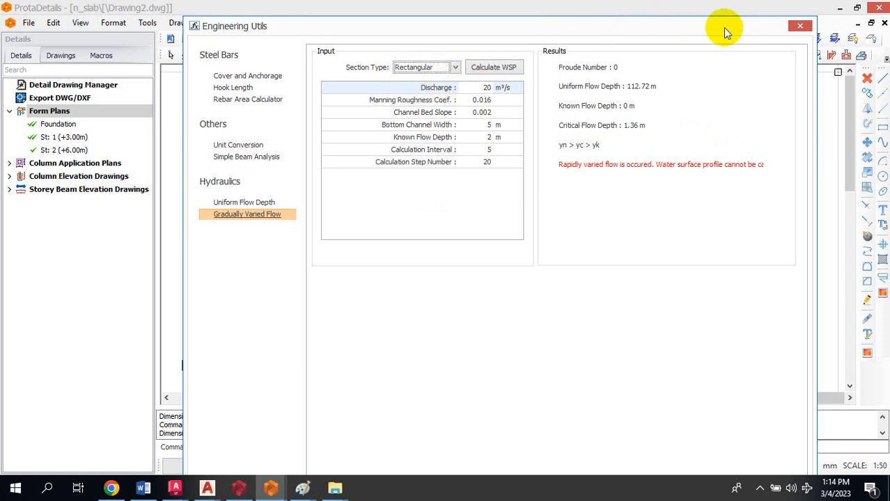
- Switch back to the Uniform Flow Depth calculator to review the rectangular channel, and close the Engineering Utilities
{"action": "left_click_drag", "start_coordinate": [722, 27], "coordinate": [696, 53]}
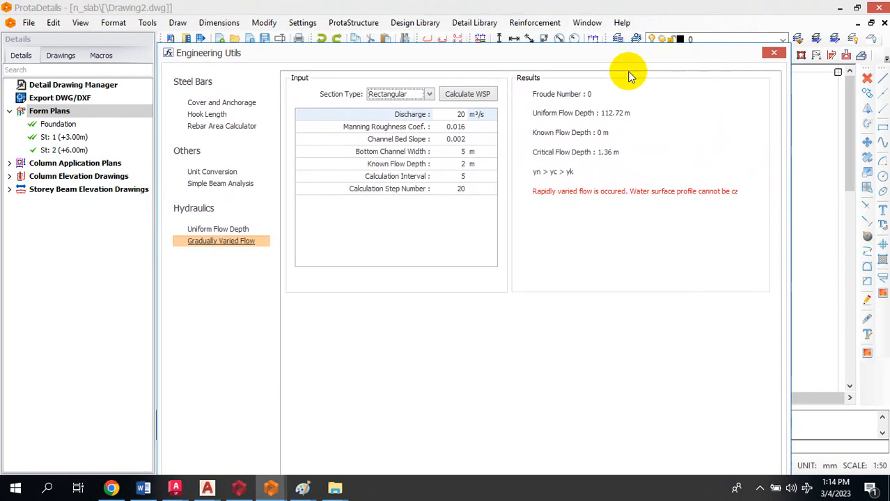
{"action": "left_click", "coordinate": [191, 231]}
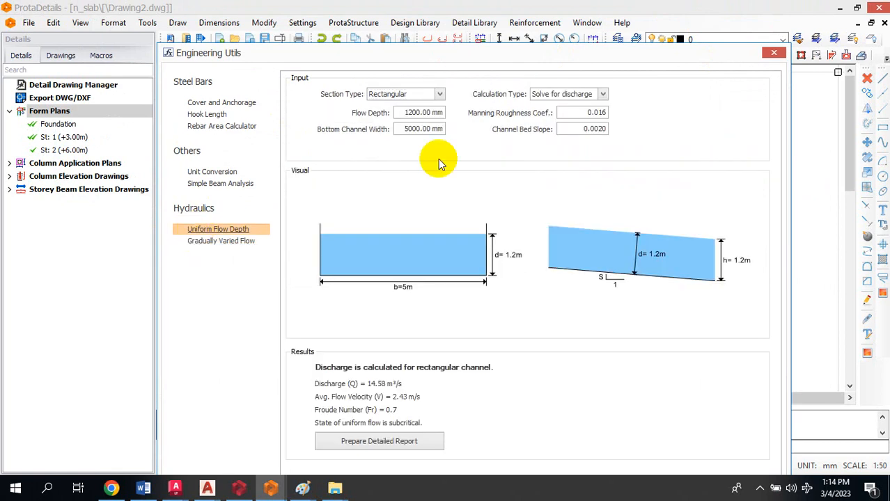
{"action": "mouse_move", "coordinate": [668, 59]}
{"action": "left_mouse_down"}
{"action": "mouse_move", "coordinate": [610, 4]}
{"action": "mouse_move", "coordinate": [610, 16]}
{"action": "mouse_move", "coordinate": [669, 56]}
{"action": "mouse_move", "coordinate": [736, 273]}
{"action": "mouse_move", "coordinate": [705, 383]}
{"action": "mouse_move", "coordinate": [700, 354]}
{"action": "mouse_move", "coordinate": [433, 4]}
{"action": "mouse_move", "coordinate": [662, 23]}
{"action": "mouse_move", "coordinate": [660, 36]}
{"action": "left_mouse_up"}
{"action": "left_click", "coordinate": [763, 35]}
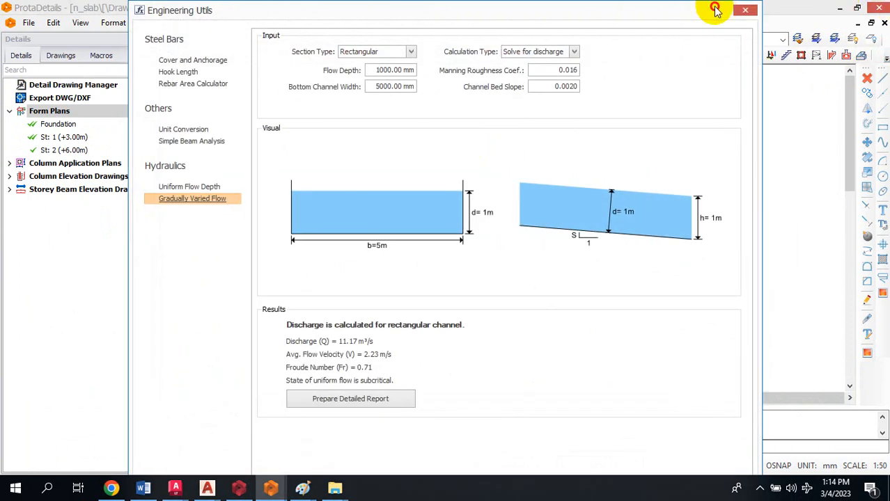
- Close the reopened Engineering Utilities dialog and restore the main program window down from its maximized size
{"action": "mouse_move", "coordinate": [715, 7]}
{"action": "left_mouse_down"}
{"action": "mouse_move", "coordinate": [422, 100]}
{"action": "mouse_move", "coordinate": [612, 83]}
{"action": "mouse_move", "coordinate": [309, 201]}
{"action": "mouse_move", "coordinate": [814, 9]}
{"action": "left_mouse_up"}
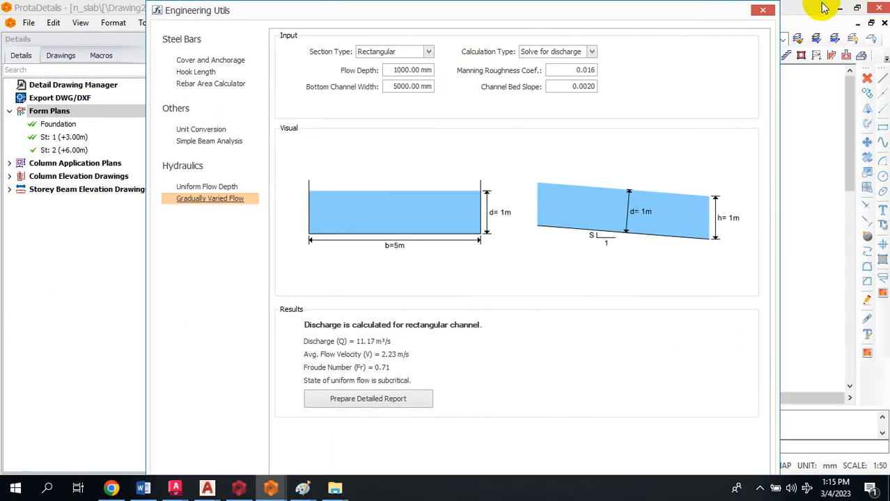
{"action": "left_click", "coordinate": [759, 12]}
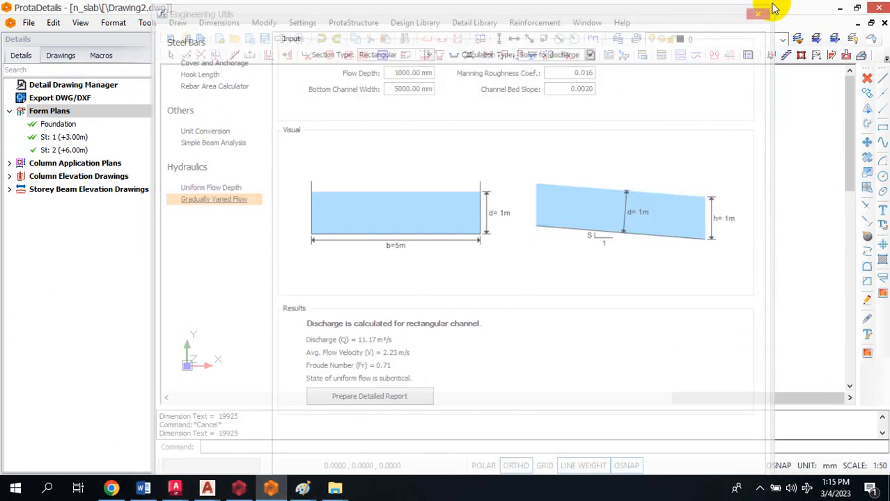
{"action": "left_click", "coordinate": [858, 7]}
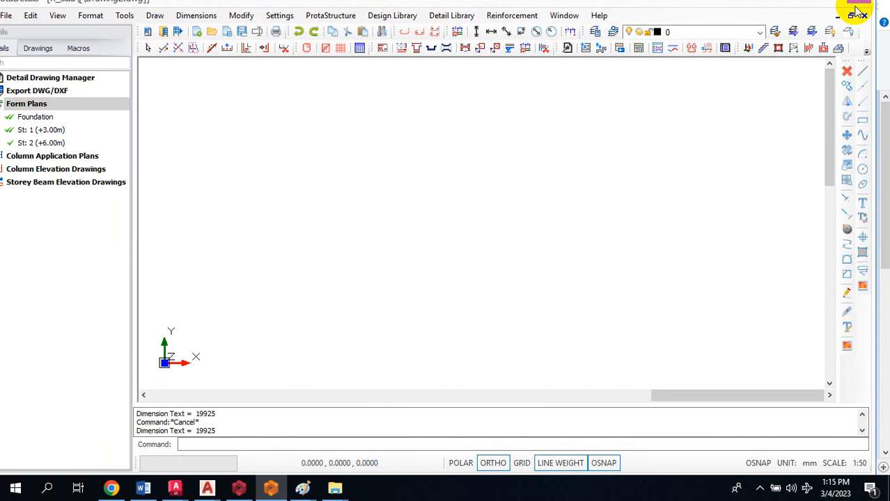
- Reopen the Engineering Utilities and review the Uniform Flow Depth, Simple Beam Analysis and Unit Conversion calculators
{"action": "left_click", "coordinate": [867, 52]}
{"action": "left_click", "coordinate": [850, 67]}
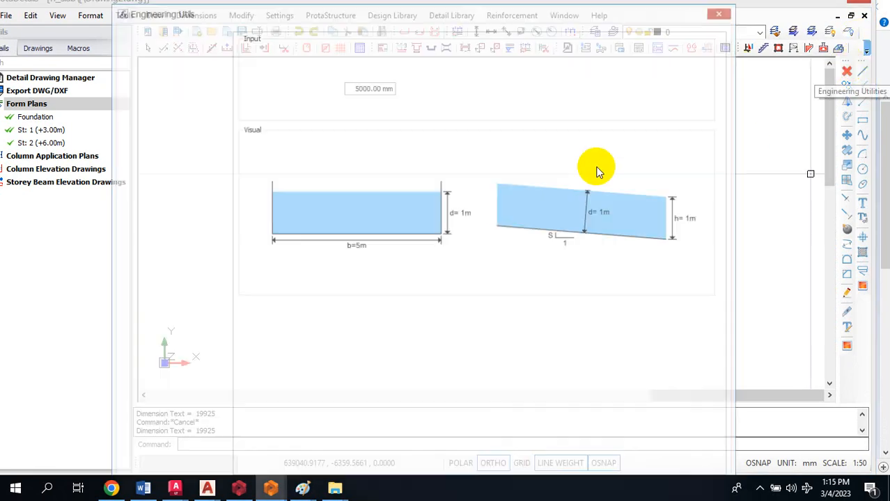
{"action": "left_click_drag", "start_coordinate": [359, 10], "coordinate": [475, 94]}
{"action": "left_click_drag", "start_coordinate": [425, 89], "coordinate": [305, 11]}
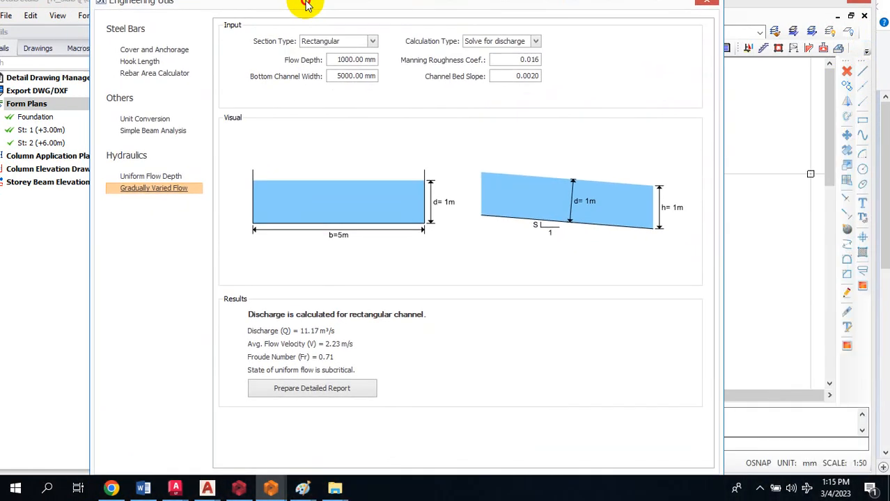
{"action": "left_click", "coordinate": [153, 188]}
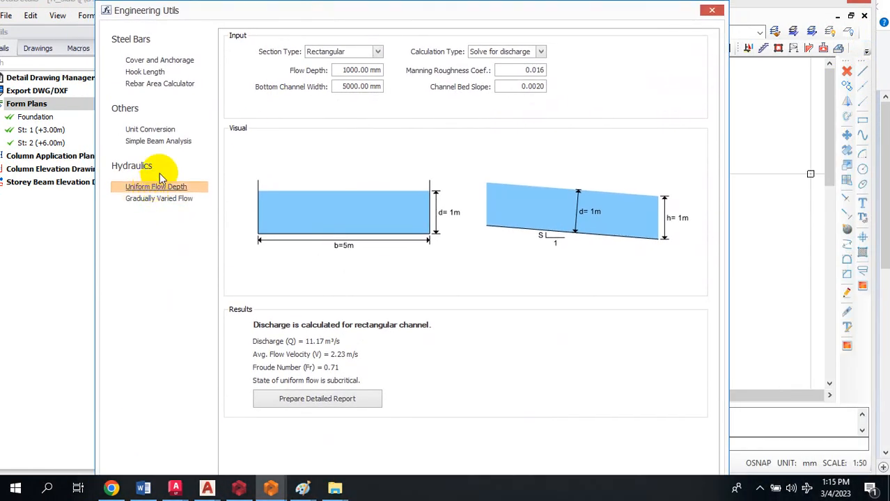
{"action": "left_click", "coordinate": [141, 141]}
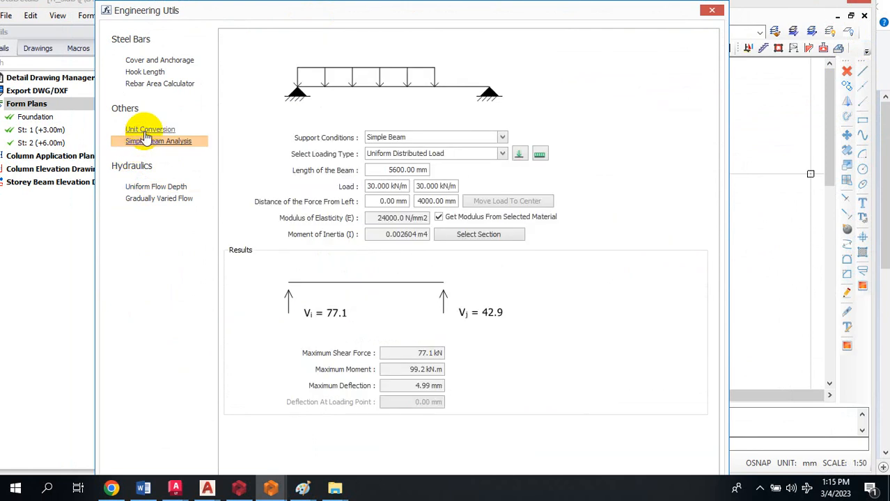
{"action": "left_click", "coordinate": [148, 132]}
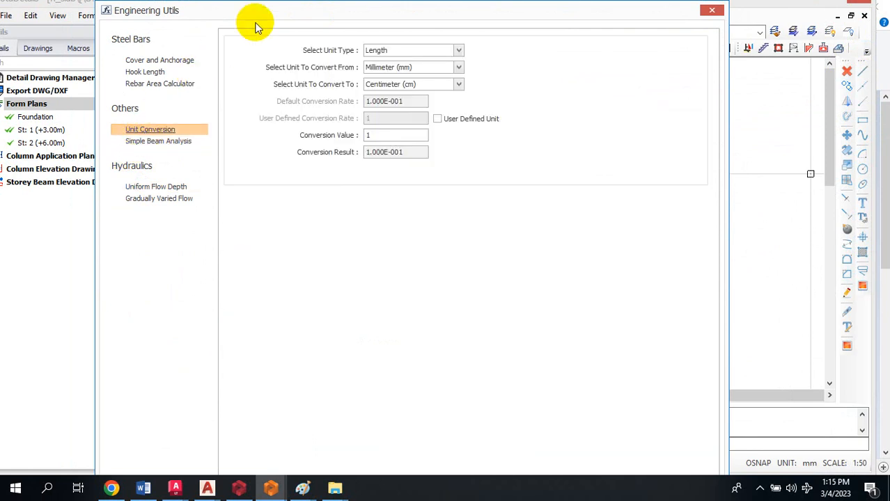
{"action": "left_click_drag", "start_coordinate": [298, 6], "coordinate": [341, 19]}
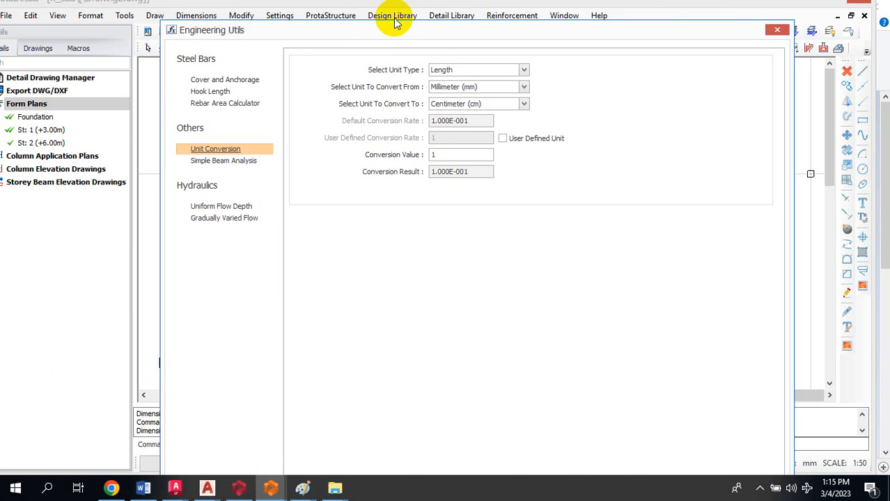
- Close the Engineering Utilities and rearrange the windows, with the drawing floating inside the maximized program
{"action": "left_click", "coordinate": [775, 32]}
{"action": "left_click", "coordinate": [851, 16]}
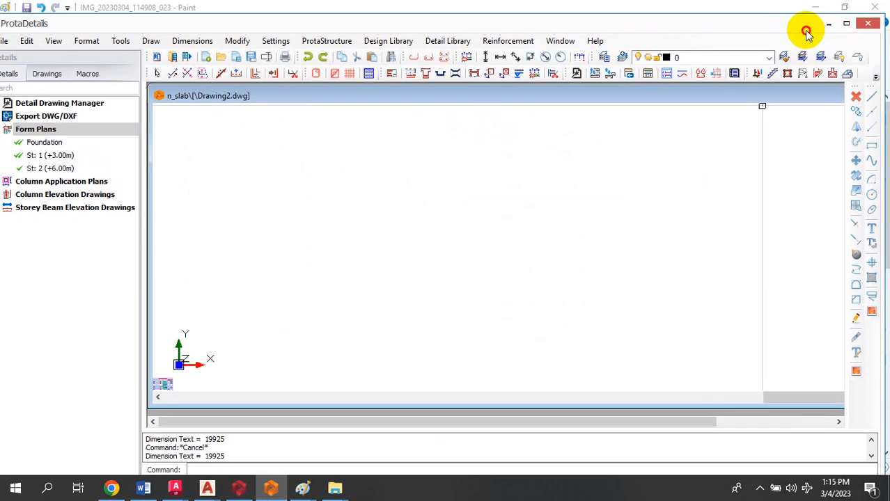
{"action": "left_click", "coordinate": [847, 25]}
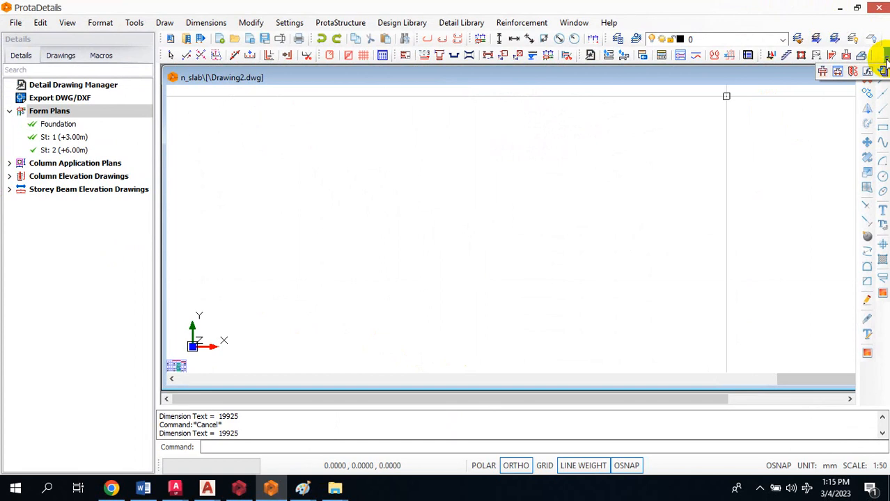
- Reopen the Engineering Utilities and review the Cover and Anchorage, Rebar Area Calculator and Hook Length tools
{"action": "left_click", "coordinate": [867, 72]}
{"action": "left_click", "coordinate": [834, 99]}
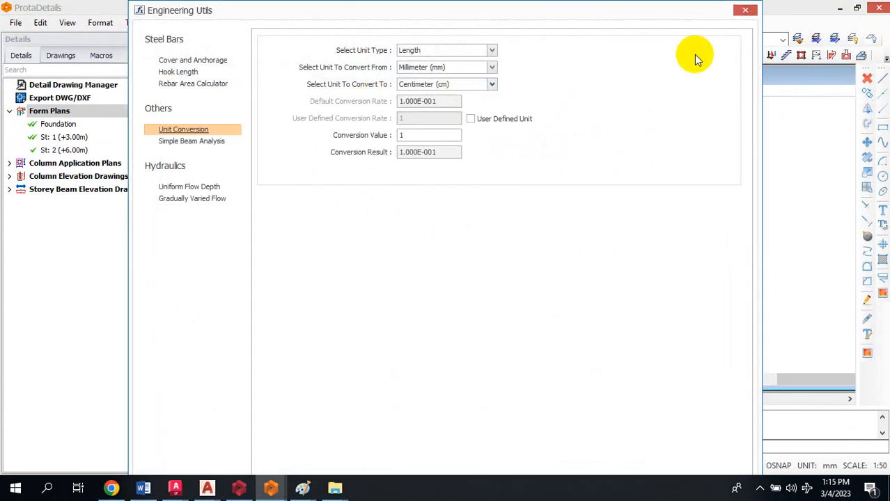
{"action": "left_click_drag", "start_coordinate": [719, 7], "coordinate": [693, 93]}
{"action": "left_click", "coordinate": [196, 144]}
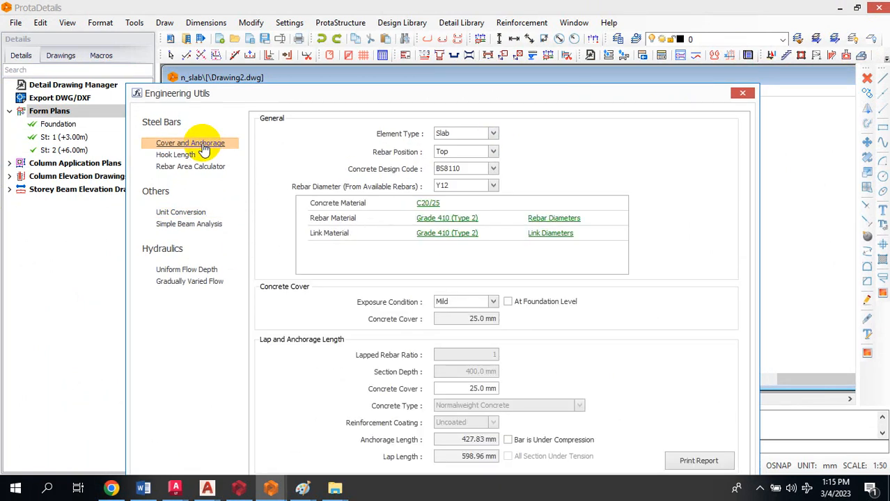
{"action": "left_click", "coordinate": [192, 167]}
{"action": "left_click", "coordinate": [184, 155]}
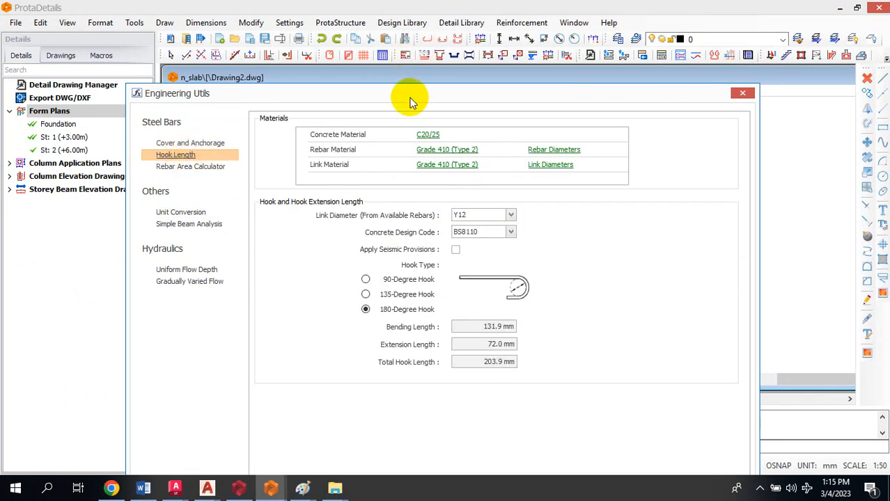
{"action": "left_click_drag", "start_coordinate": [411, 102], "coordinate": [412, 14]}
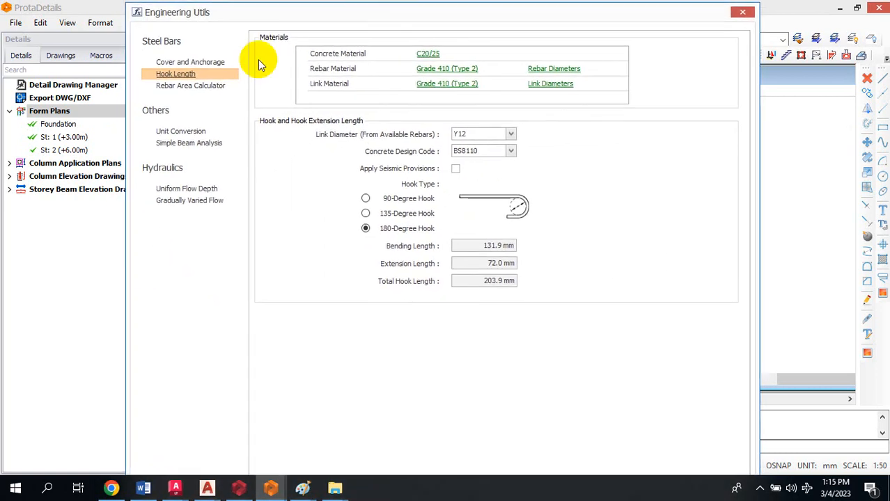
- Examine the Cover and Anchorage, Hook Length and Rebar Area Calculator tools, followed by the Simple Beam Analysis calculator
{"action": "left_click", "coordinate": [191, 62]}
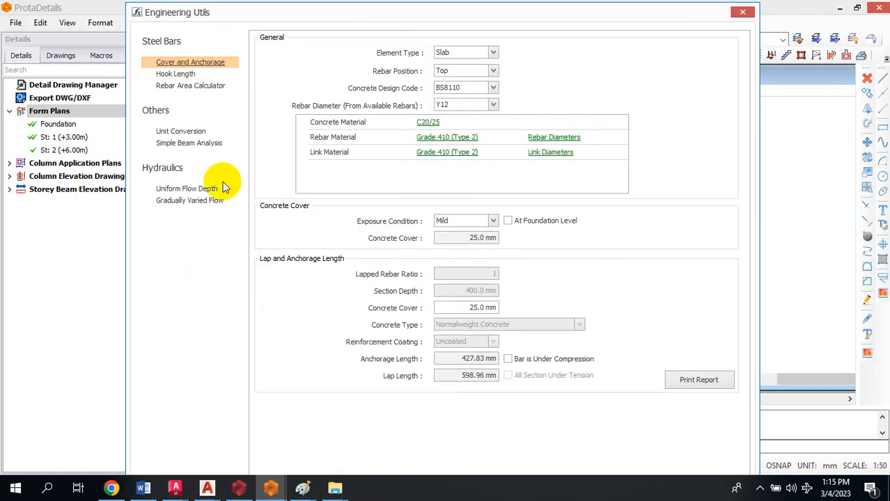
{"action": "left_click", "coordinate": [179, 75]}
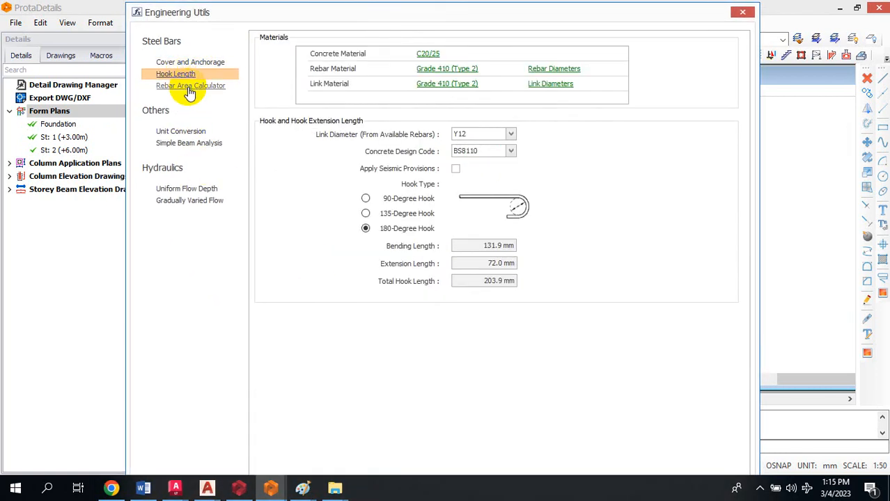
{"action": "left_click", "coordinate": [189, 87]}
{"action": "mouse_move", "coordinate": [624, 14]}
{"action": "left_mouse_down"}
{"action": "mouse_move", "coordinate": [627, 2]}
{"action": "mouse_move", "coordinate": [626, 12]}
{"action": "left_mouse_up"}
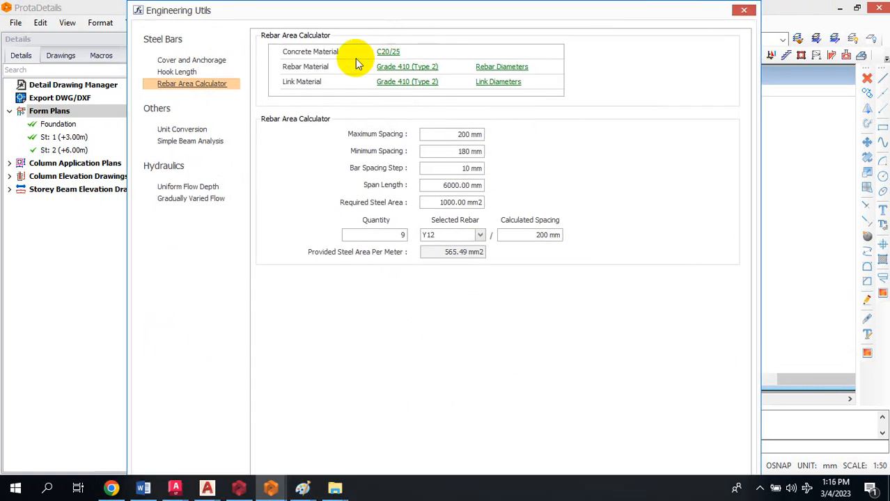
{"action": "left_click", "coordinate": [182, 61]}
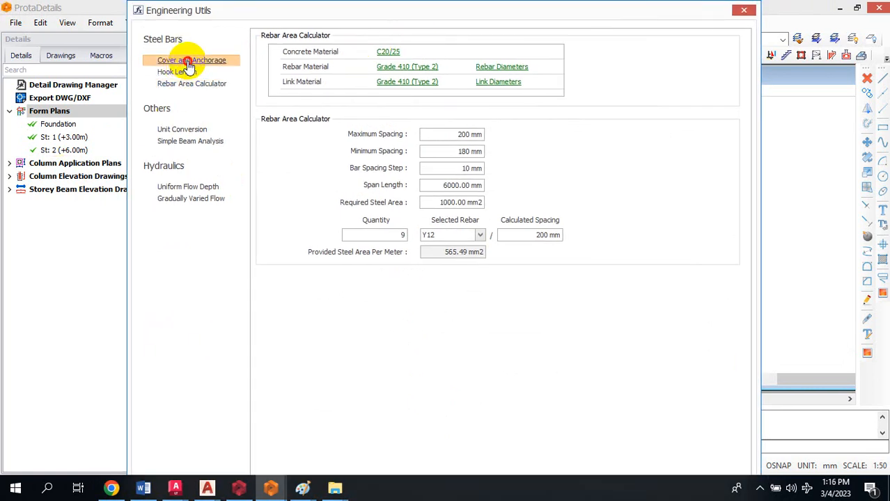
{"action": "left_click", "coordinate": [199, 132]}
{"action": "left_click", "coordinate": [200, 143]}
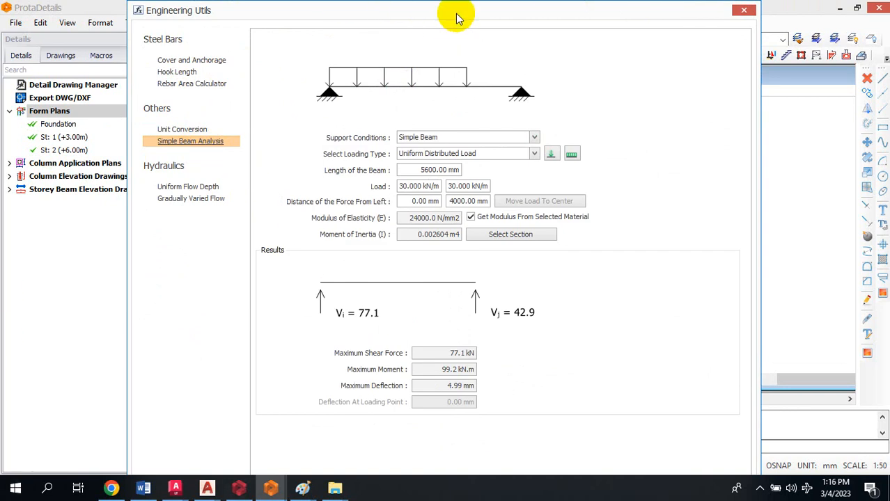
{"action": "left_click_drag", "start_coordinate": [453, 18], "coordinate": [453, 5]}
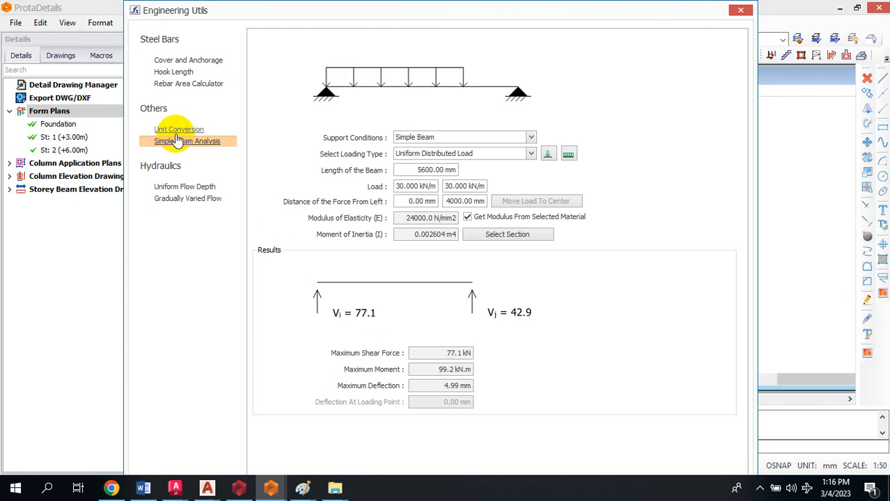
- Recap all three utility groups, from the steel bar tools through Unit Conversion and Simple Beam Analysis to Uniform Flow Depth
{"action": "left_click", "coordinate": [195, 63]}
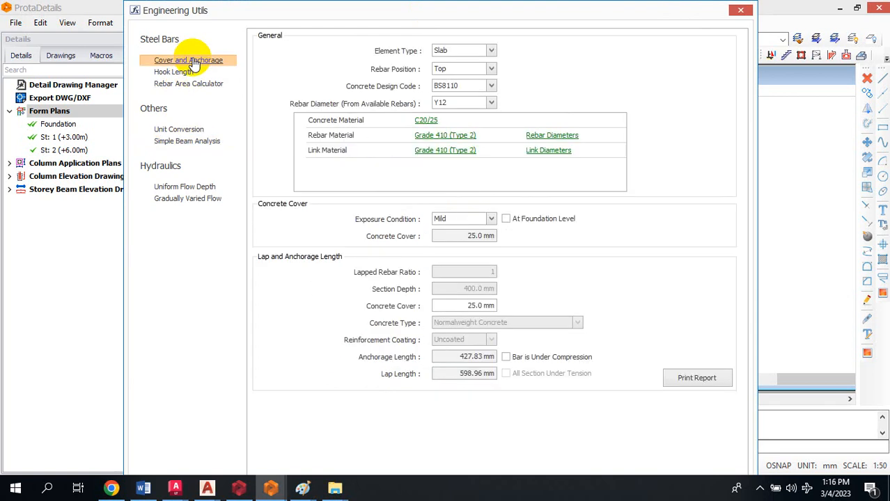
{"action": "left_click", "coordinate": [192, 73]}
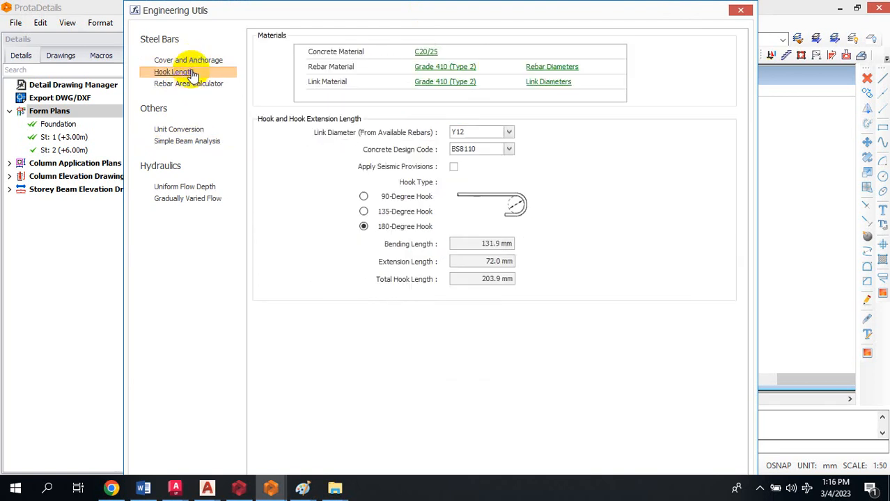
{"action": "left_click", "coordinate": [188, 83]}
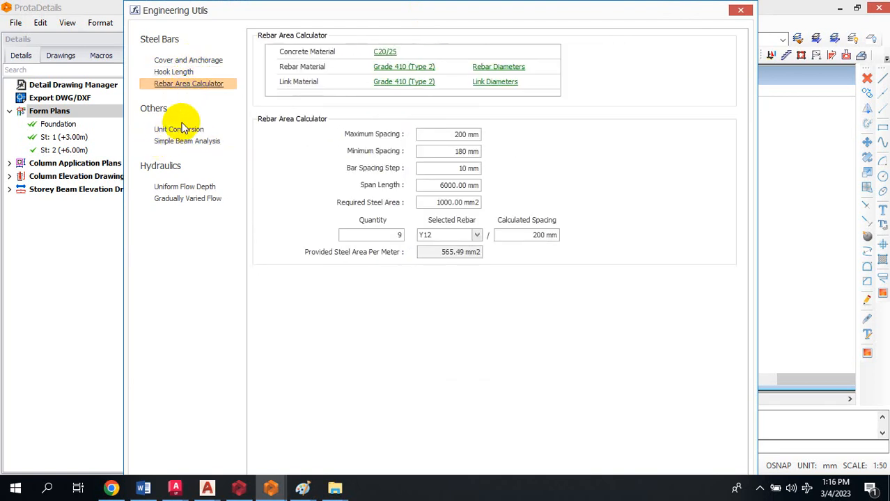
{"action": "left_click", "coordinate": [179, 131]}
{"action": "left_click", "coordinate": [183, 140]}
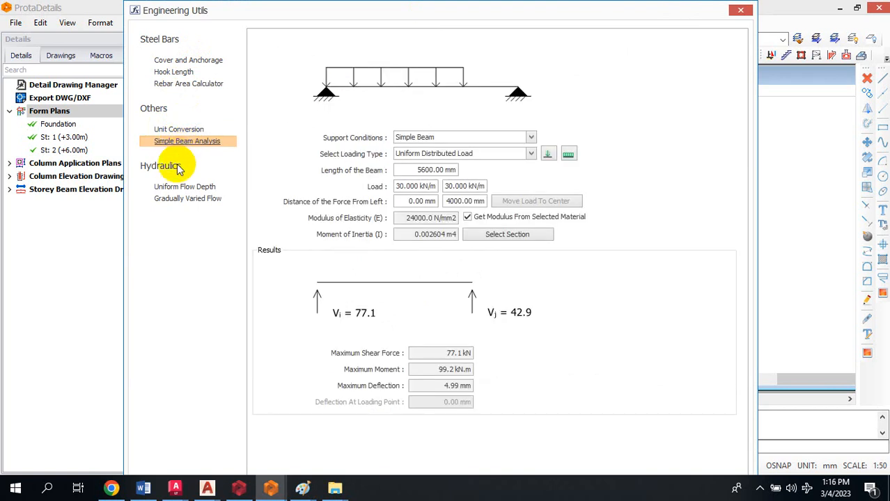
{"action": "left_click", "coordinate": [181, 187]}
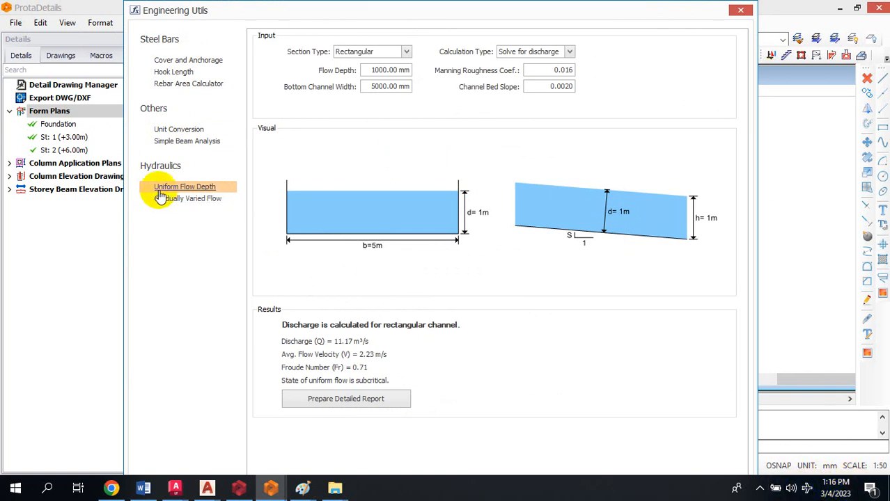
{"action": "left_click", "coordinate": [165, 144]}
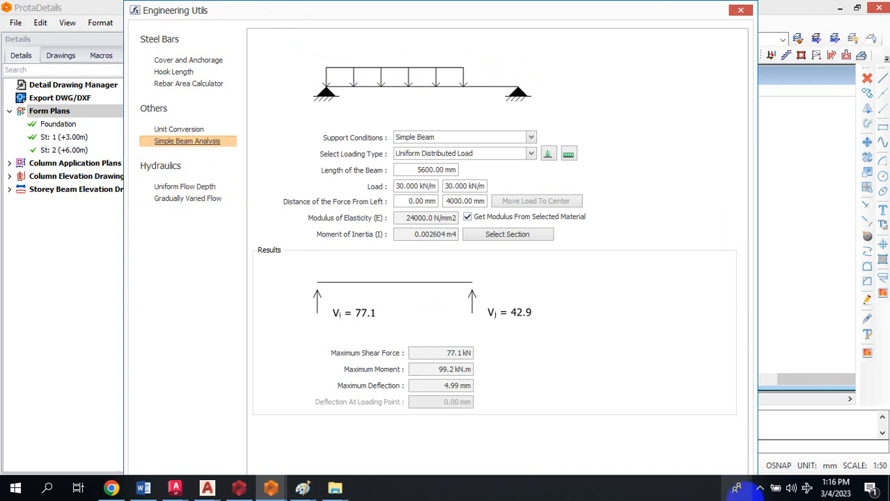